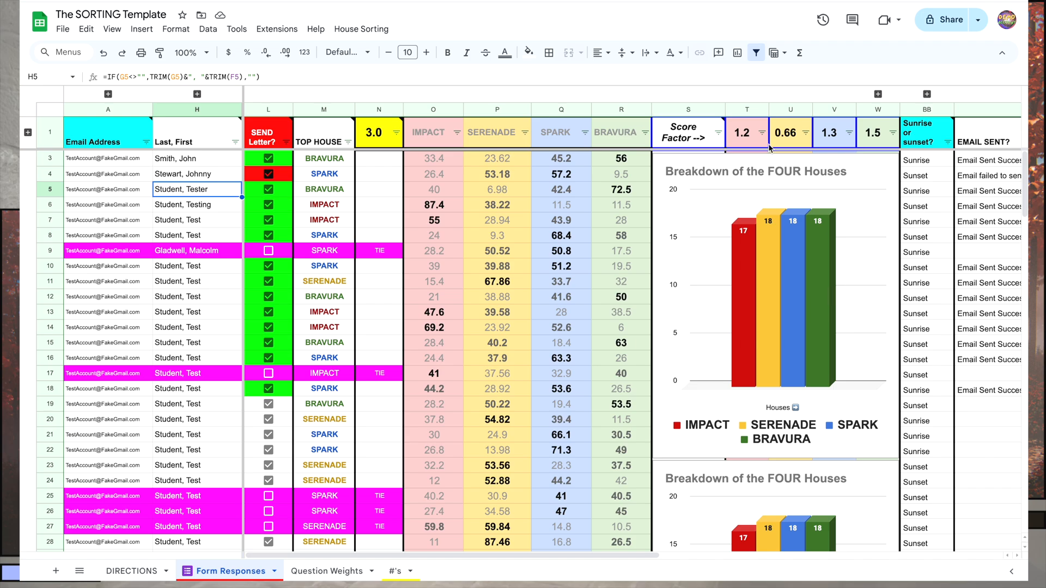
# - Review the house score factors in T1:W1, the question weights in row 28 of Question Weights, and the #'s sheet
pyautogui.moveTo(767, 141); pyautogui.dragTo(870, 134)
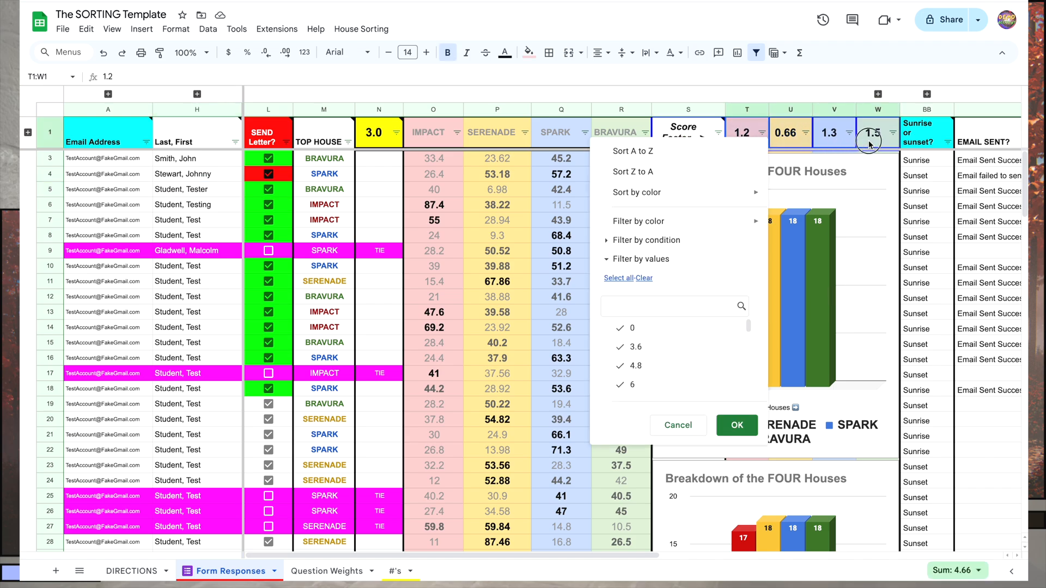
pyautogui.click(333, 572)
pyautogui.click(51, 443)
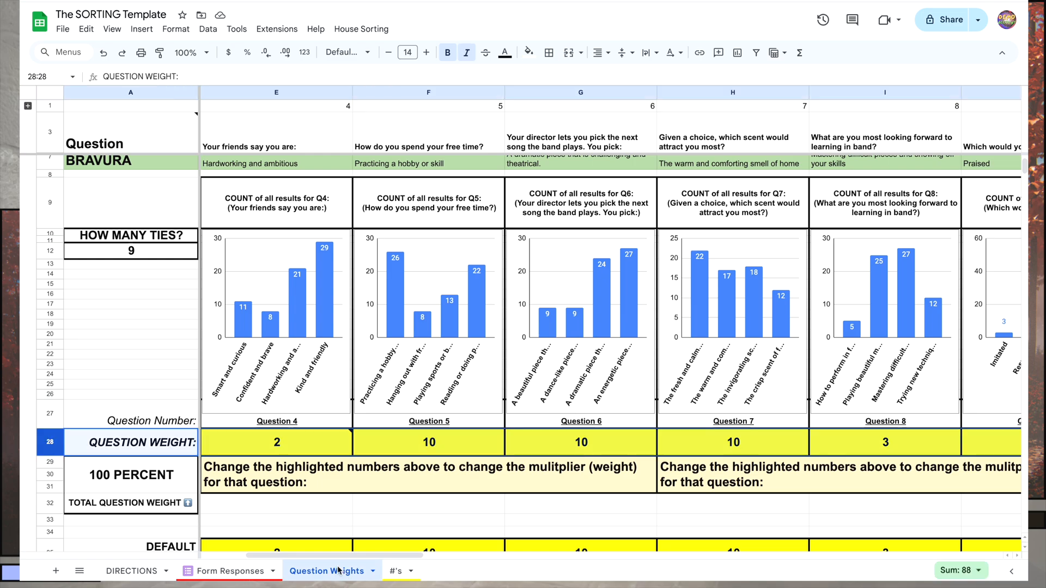
pyautogui.click(394, 571)
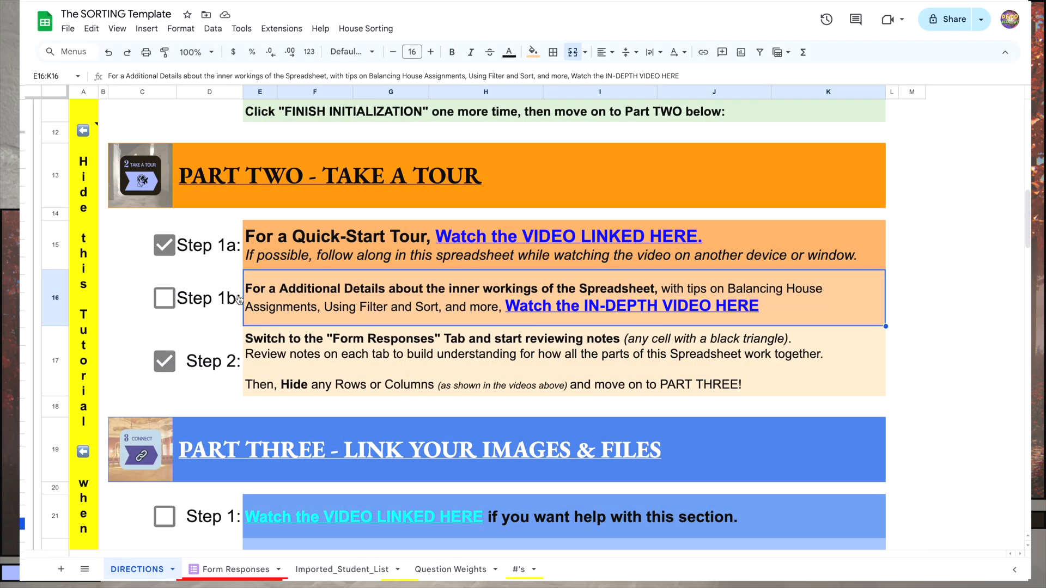
# - On the DIRECTIONS sheet, read the section on the checkbox that starts sending emails automatically, including how to delay sending
pyautogui.moveTo(1022, 240); pyautogui.dragTo(1008, 435)
pyautogui.moveTo(551, 164); pyautogui.dragTo(412, 337)
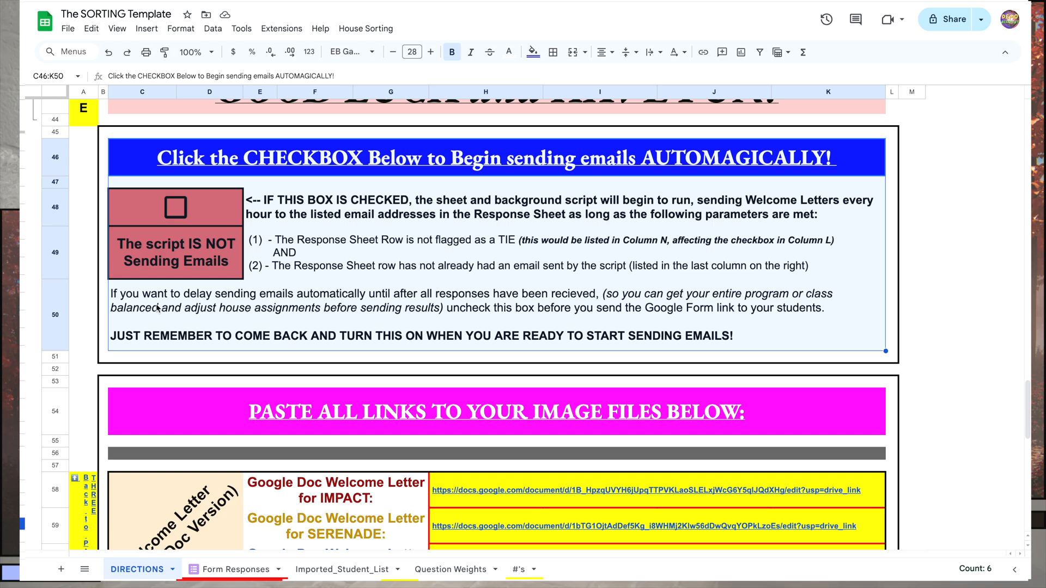
pyautogui.click(191, 310)
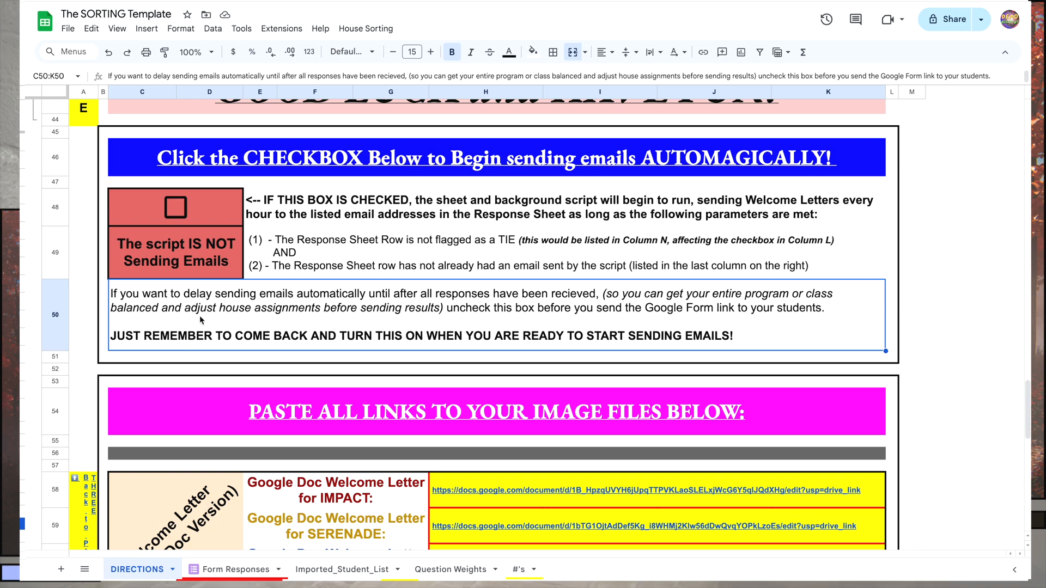
pyautogui.scroll(1, 199, 315)
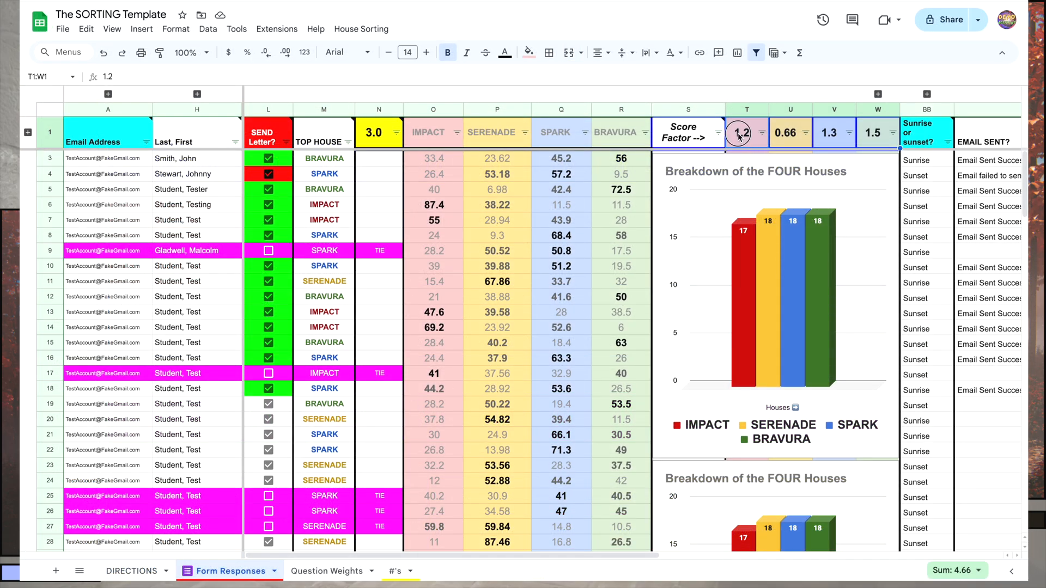
# - On the Form Responses sheet, set the score factors of all four houses in T1:W1 to 0
pyautogui.click(739, 137)
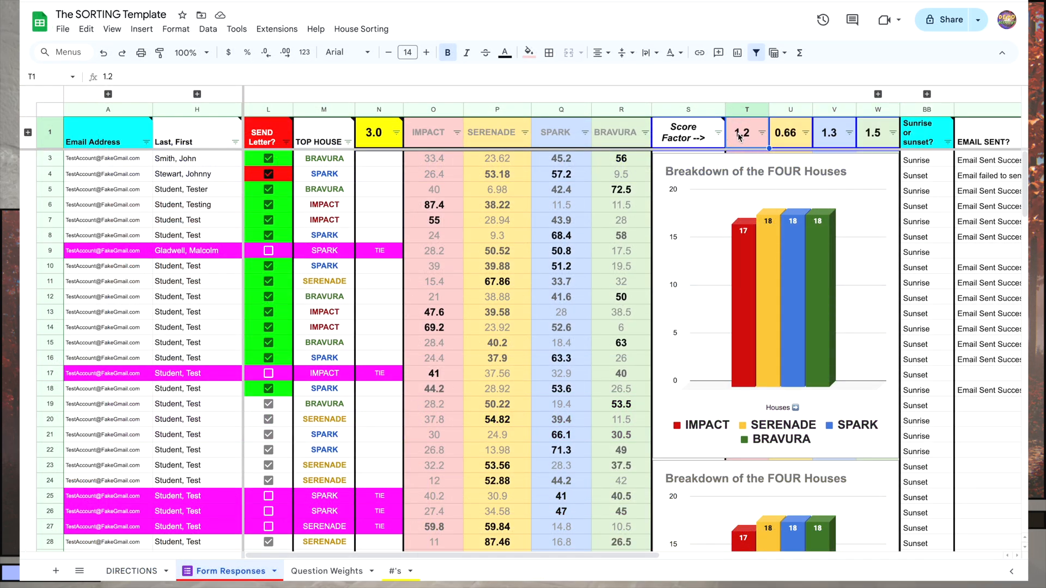
pyautogui.write('0')
pyautogui.press('Tab')
pyautogui.write('0')
pyautogui.press('Tab')
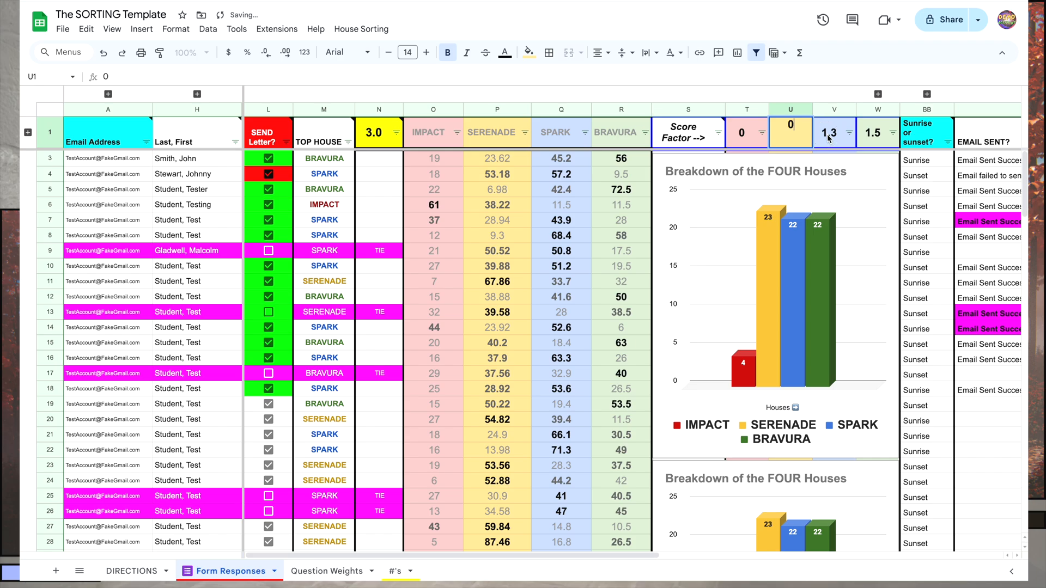
pyautogui.write('0')
pyautogui.press('Tab')
pyautogui.write('0')
pyautogui.click(630, 158)
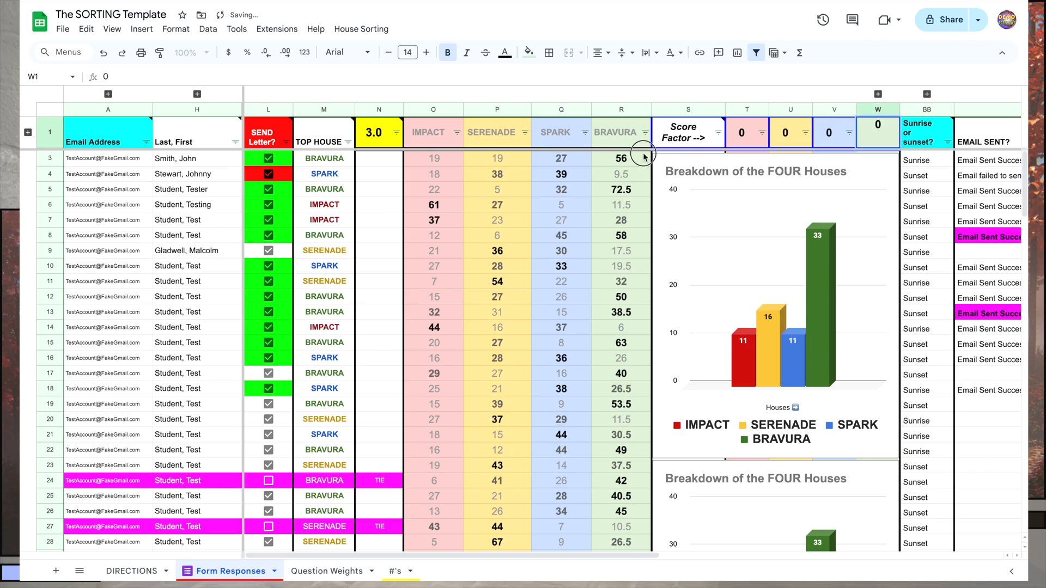
# - On the Question Weights sheet, review the weights in row 28 for Questions 4 to 8 and the note on Question 4
pyautogui.click(326, 572)
pyautogui.click(285, 446)
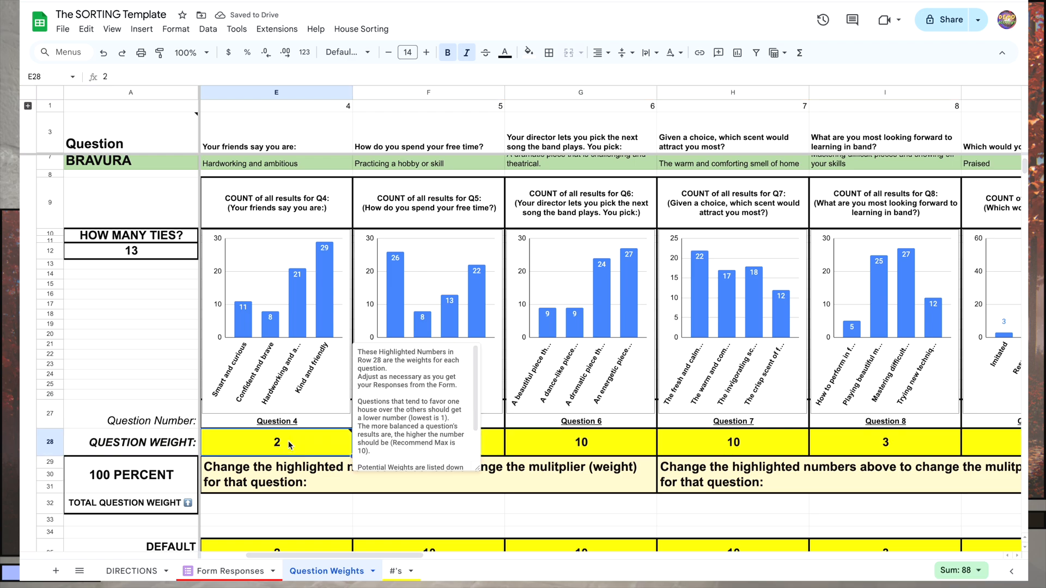
pyautogui.press('Right')
pyautogui.press('Right')
pyautogui.press('Right')
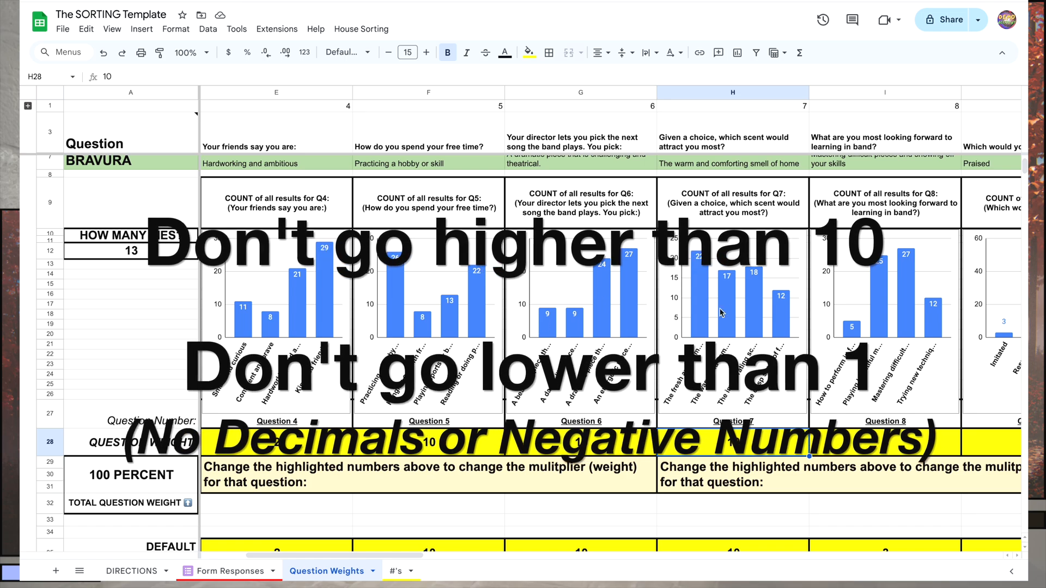
pyautogui.press('Right')
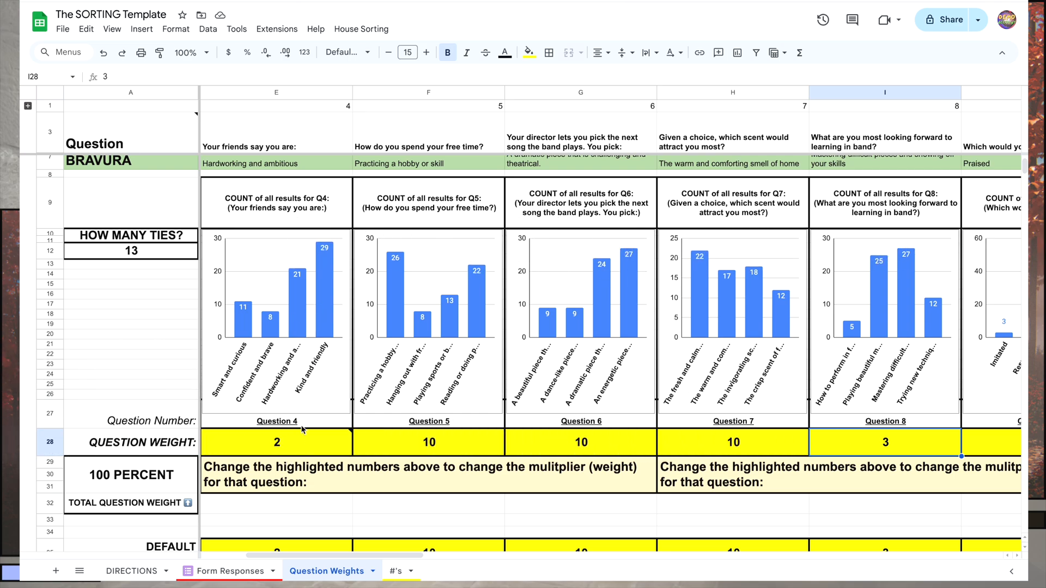
pyautogui.moveTo(287, 440); pyautogui.dragTo(659, 437)
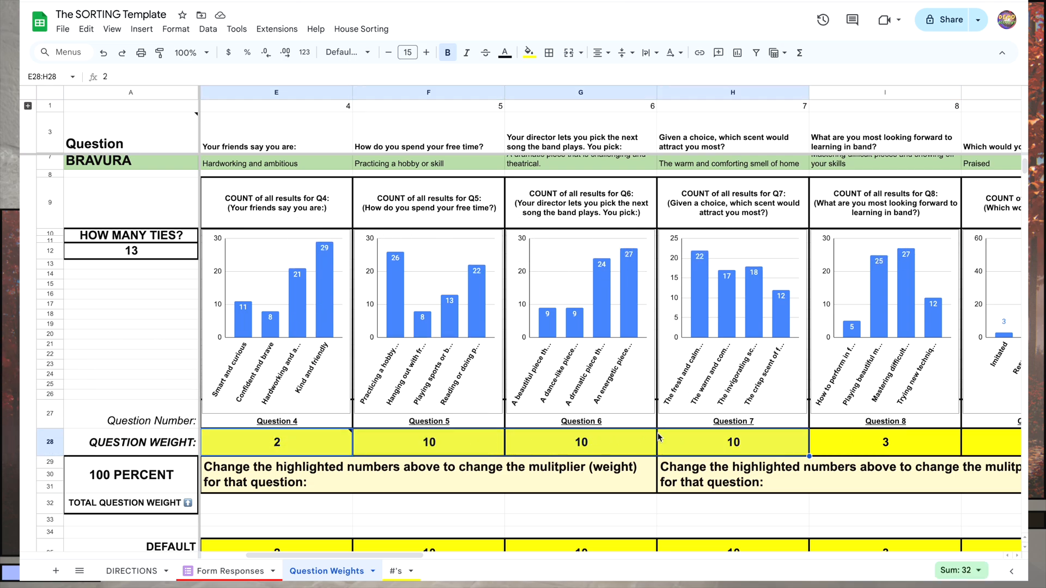
# - On Form Responses, enter score factors 1.2 for IMPACT, ",66" for SERENADE, 1.3 for SPARK and 1.5 for BRAVURA in T1:W1
pyautogui.click(234, 577)
pyautogui.click(739, 137)
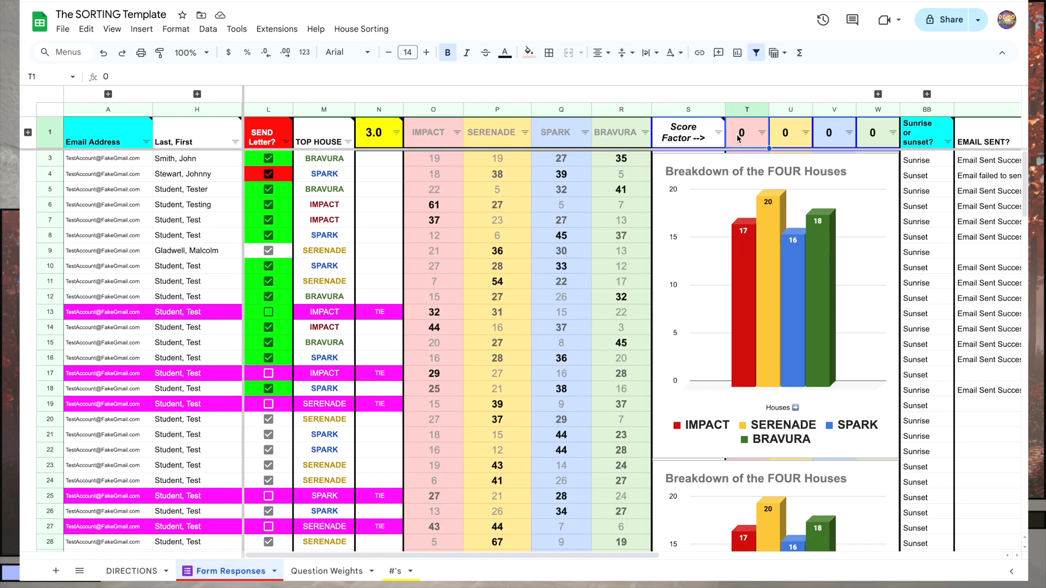
pyautogui.click(796, 134)
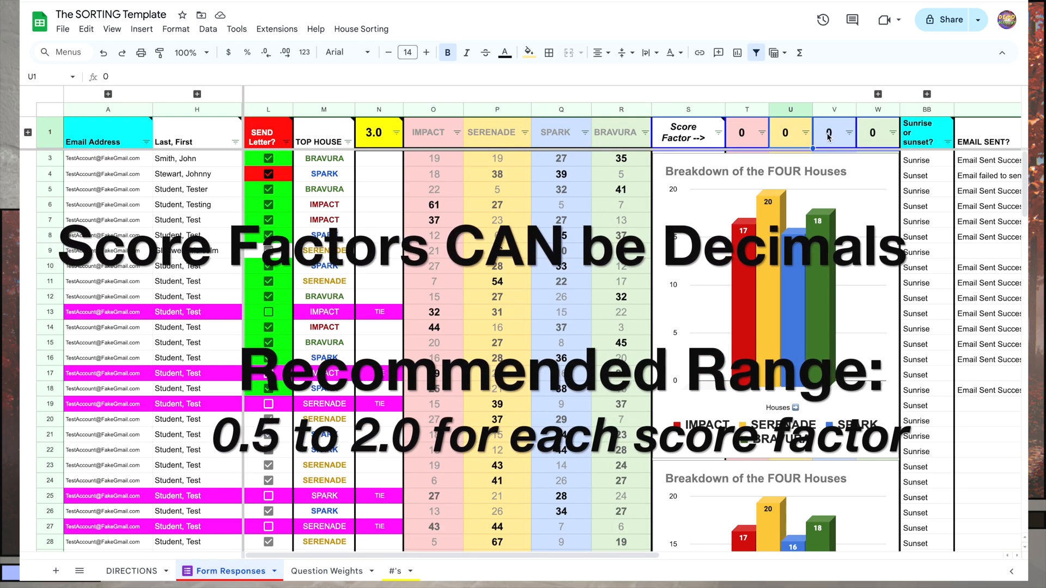
pyautogui.click(729, 144)
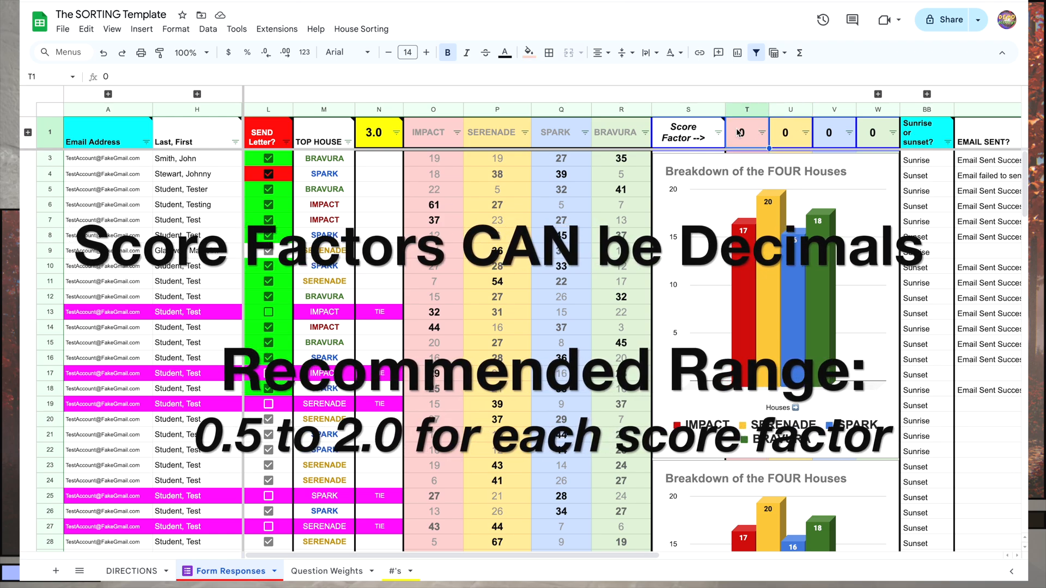
pyautogui.write('1.2')
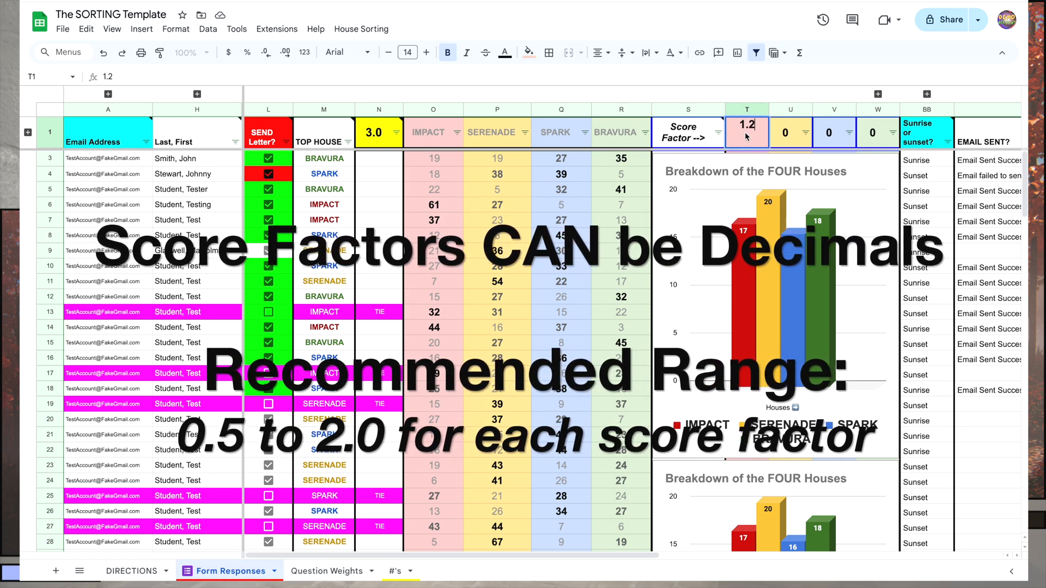
pyautogui.press('Tab')
pyautogui.write(',66')
pyautogui.press('Tab')
pyautogui.write('1.3')
pyautogui.press('Tab')
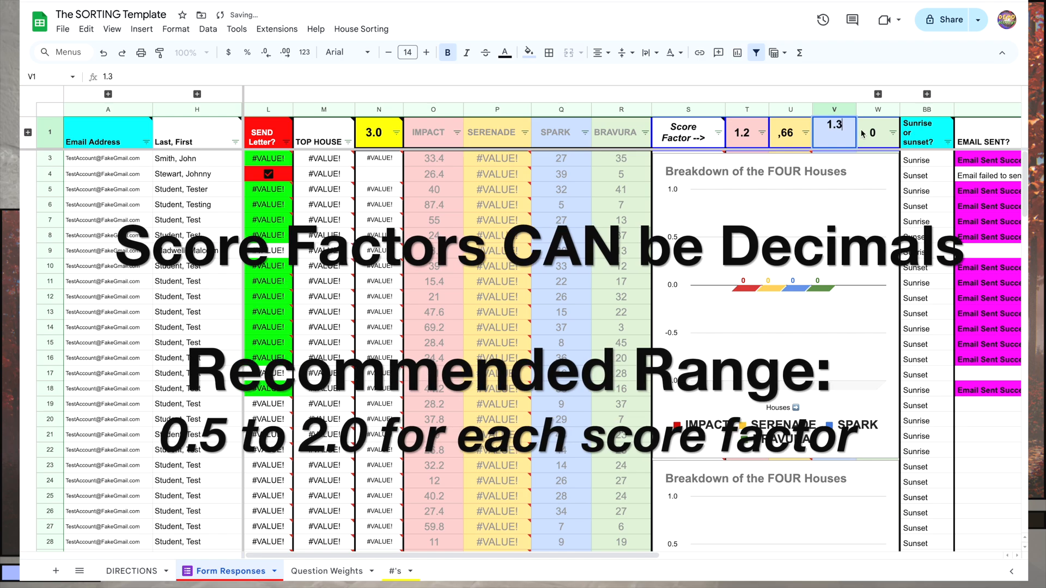
pyautogui.write('1.5')
# - Correct the decimal separator of the SERENADE score factor in U1 so the value is 0.66
pyautogui.doubleClick(773, 127)
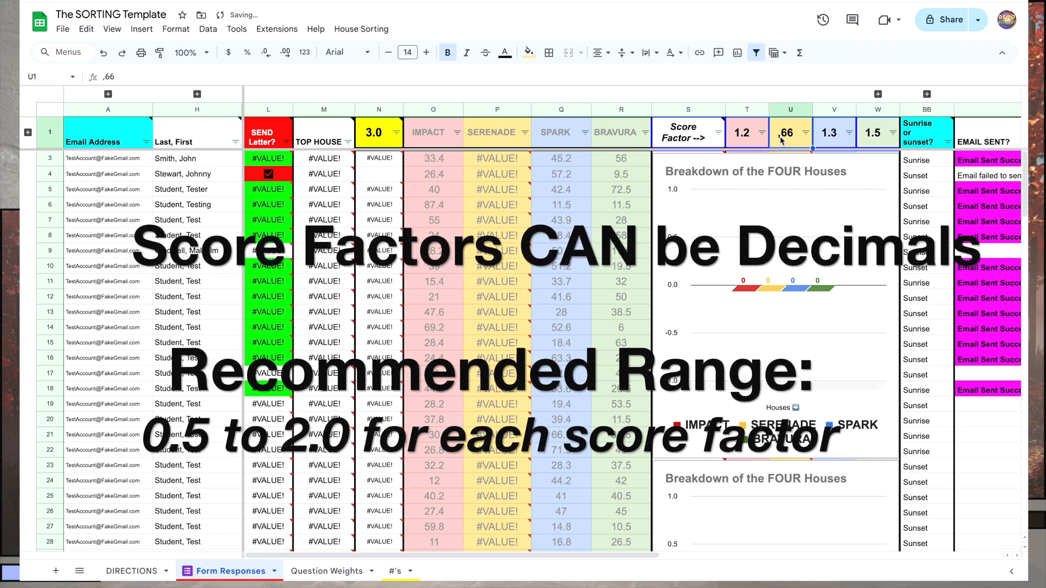
pyautogui.press('Delete')
pyautogui.write('.')
pyautogui.click(562, 236)
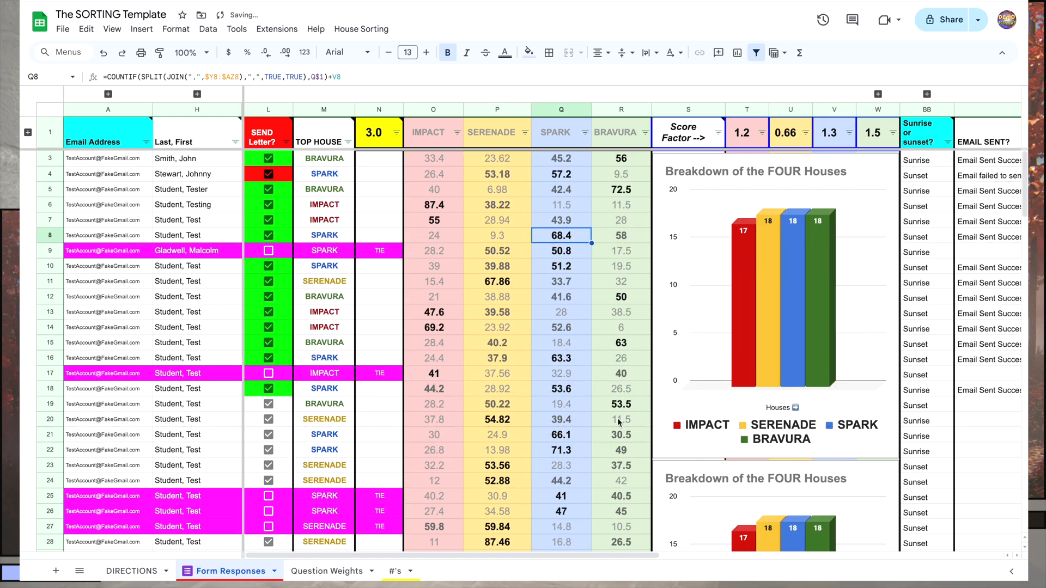
# - On the Question Weights sheet, check Question 4's weight and note, the tie count and the house breakdown chart
pyautogui.click(315, 579)
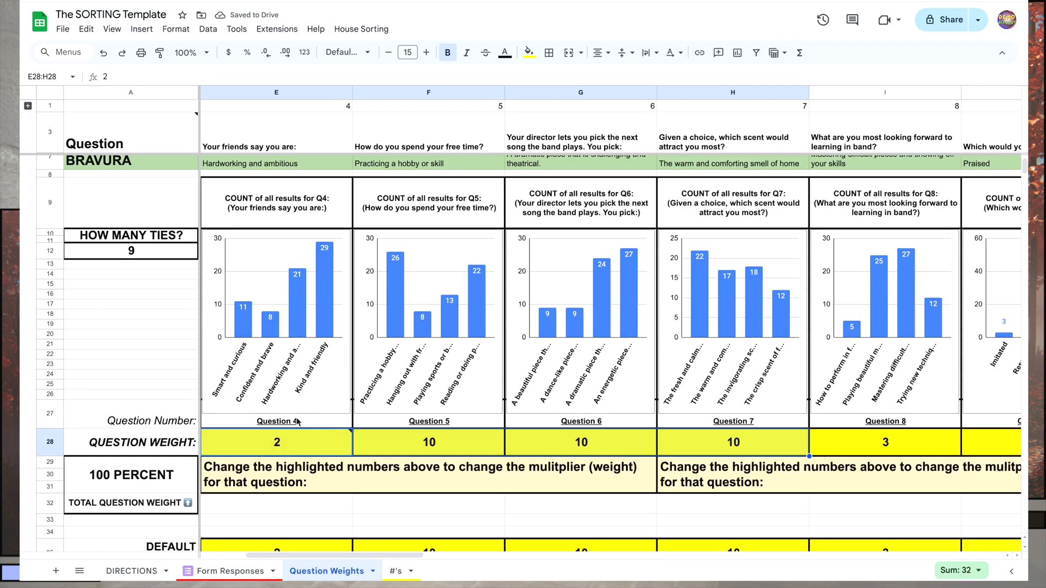
pyautogui.click(294, 446)
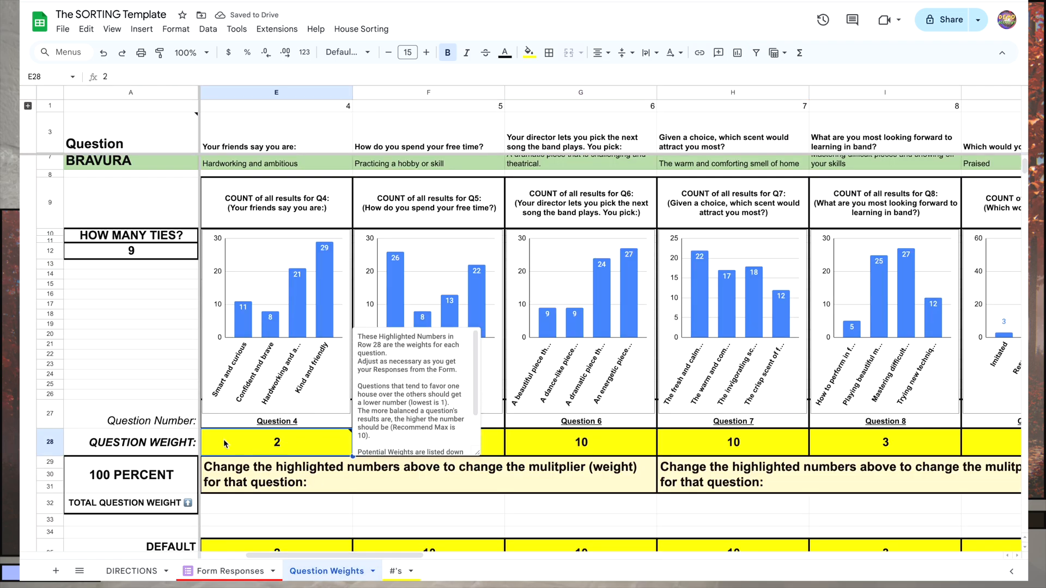
pyautogui.hscroll(-3, 248, 452)
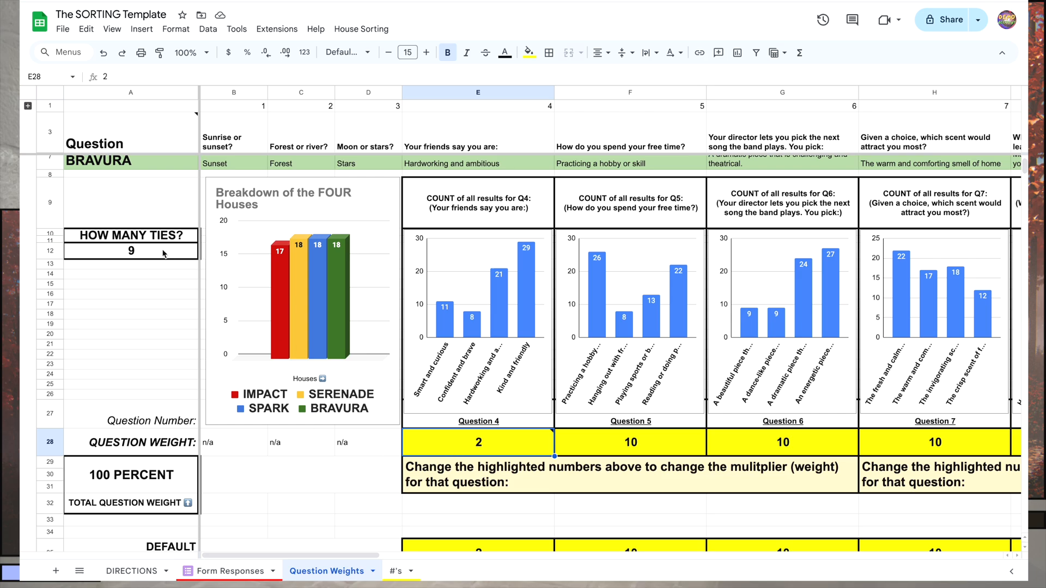
# - Compare the Default Breakdown, Option 2 and Option 3 weight rows with the active question weights in row 28
pyautogui.scroll(-3, 234, 373)
pyautogui.click(455, 381)
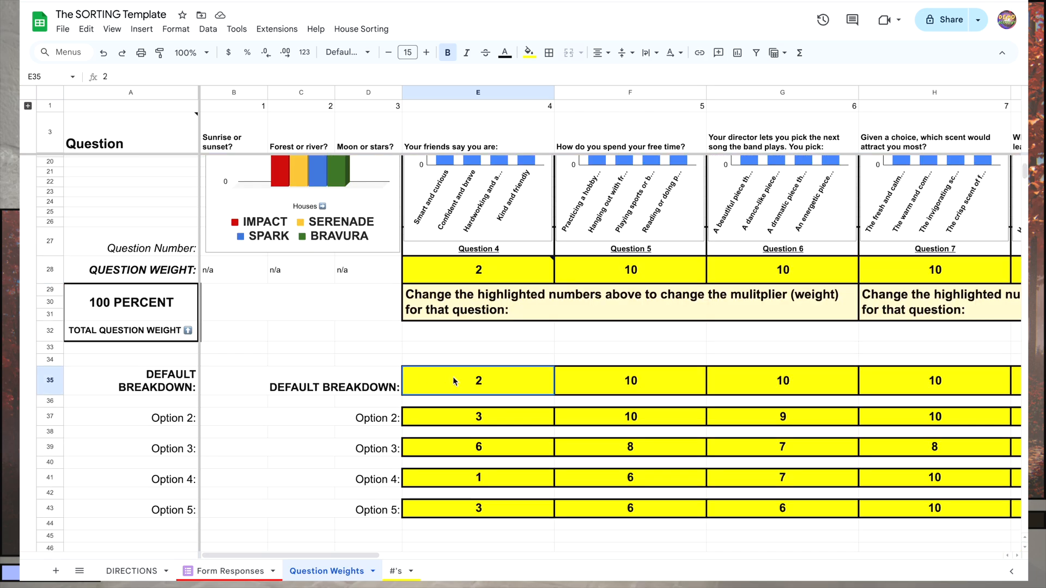
pyautogui.moveTo(485, 417); pyautogui.dragTo(838, 419)
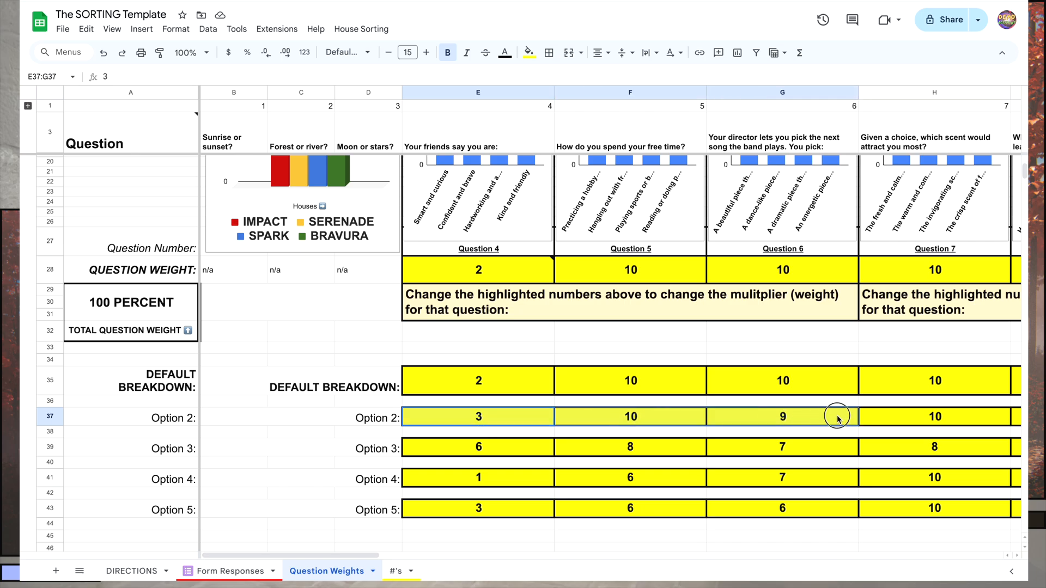
pyautogui.click(479, 449)
pyautogui.moveTo(479, 449); pyautogui.dragTo(976, 451)
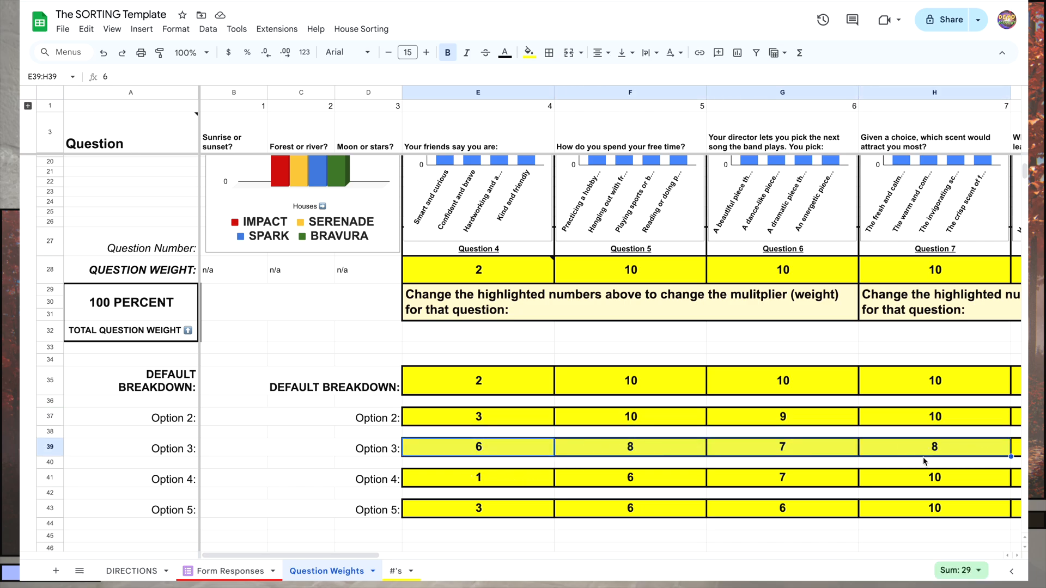
pyautogui.click(477, 270)
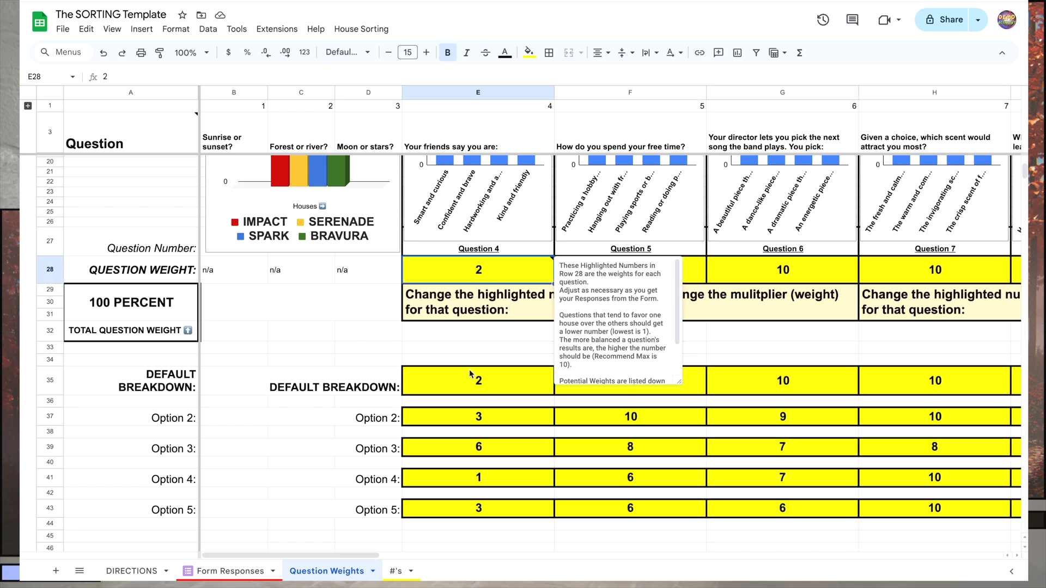
pyautogui.scroll(1, 299, 269)
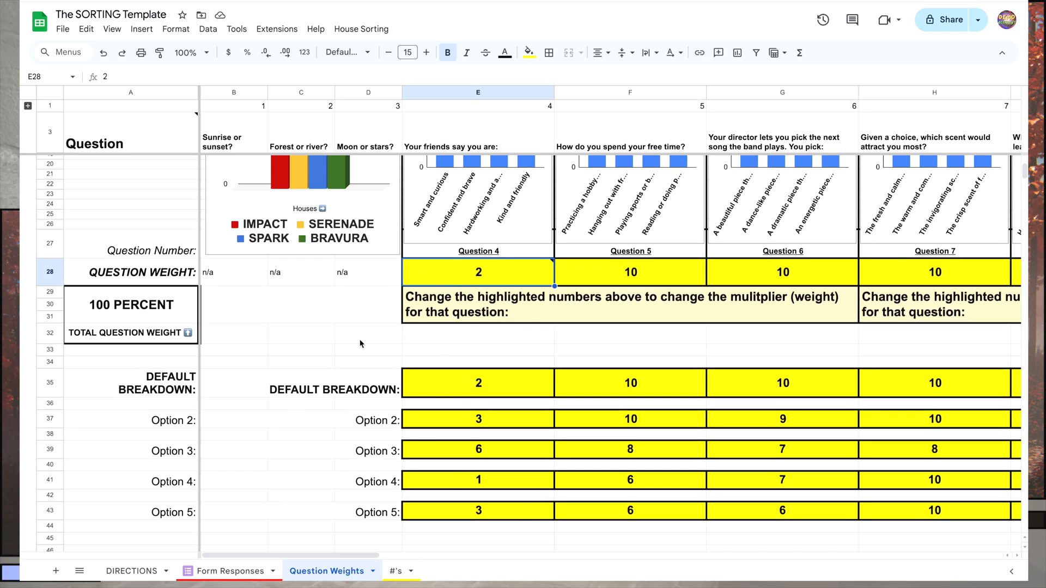
pyautogui.scroll(3, 363, 345)
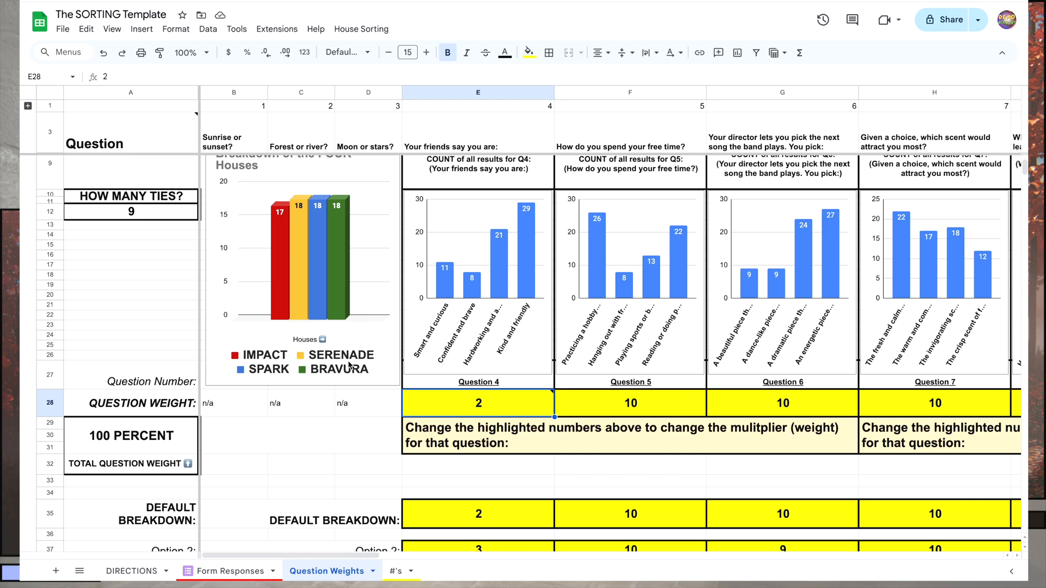
# - On the Form Responses sheet, inspect the TIE formula in N9 and set the tie threshold in N1 to 10
pyautogui.click(231, 571)
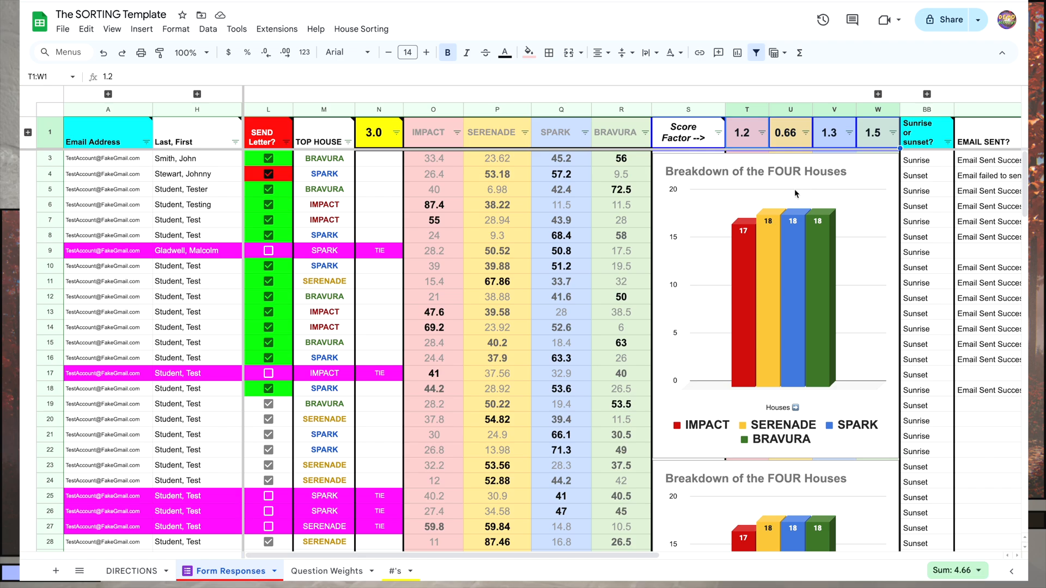
pyautogui.click(380, 252)
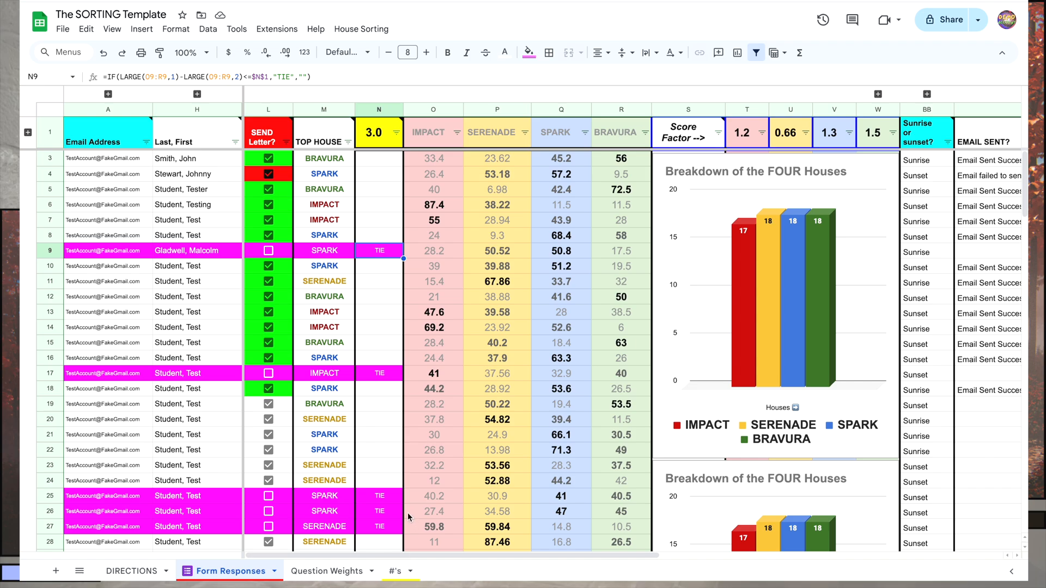
pyautogui.click(376, 136)
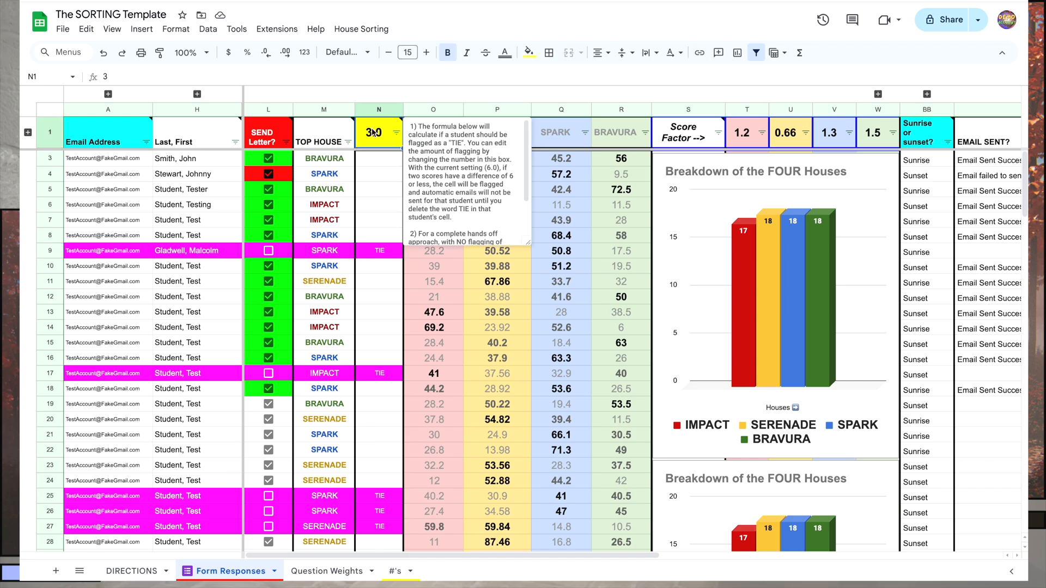
pyautogui.write('10')
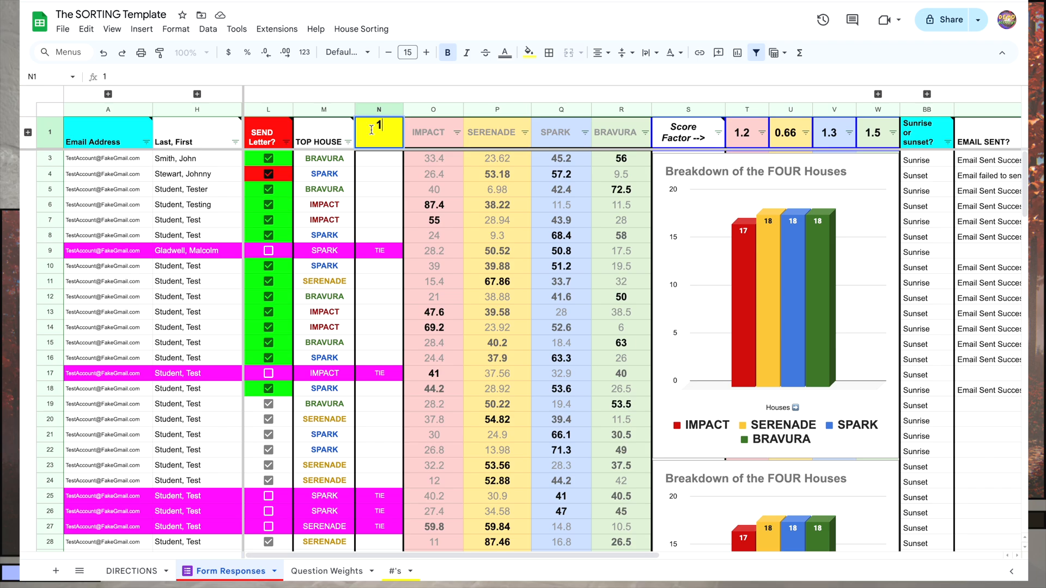
pyautogui.click(377, 186)
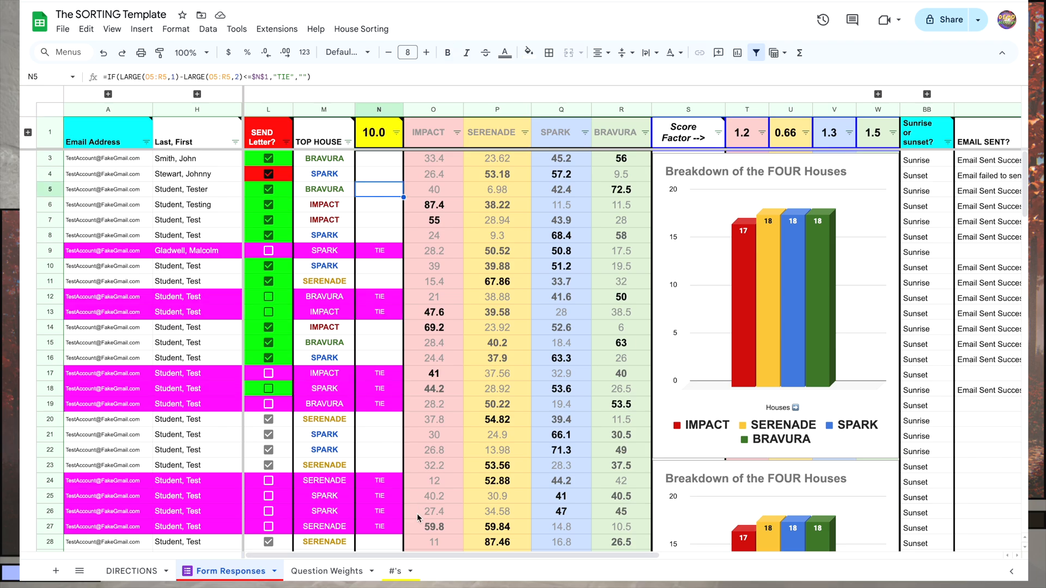
# - On the #'s sheet, delete the grade 9 row from the grade-level house table
pyautogui.click(395, 571)
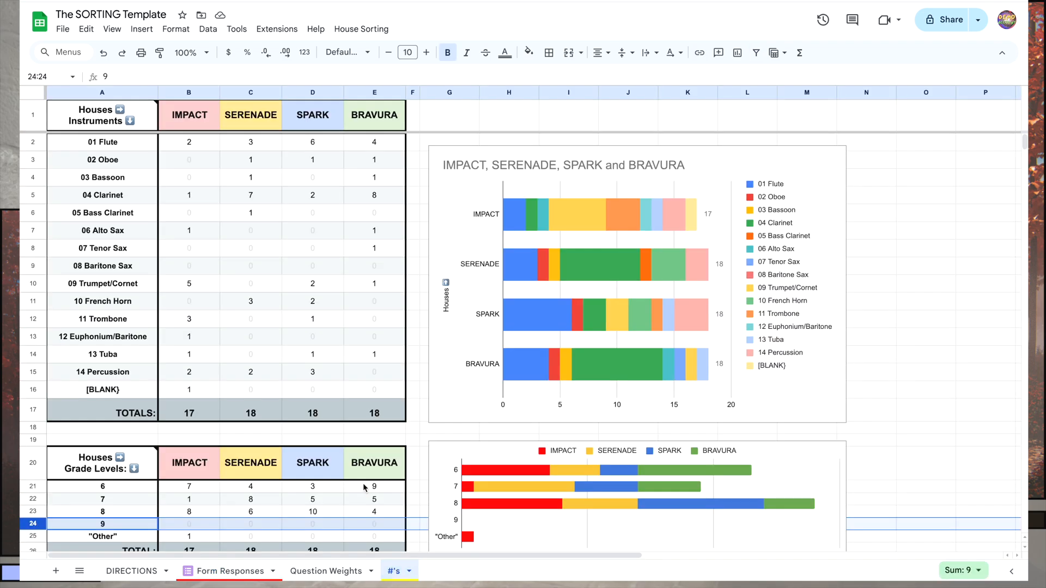
pyautogui.click(202, 507)
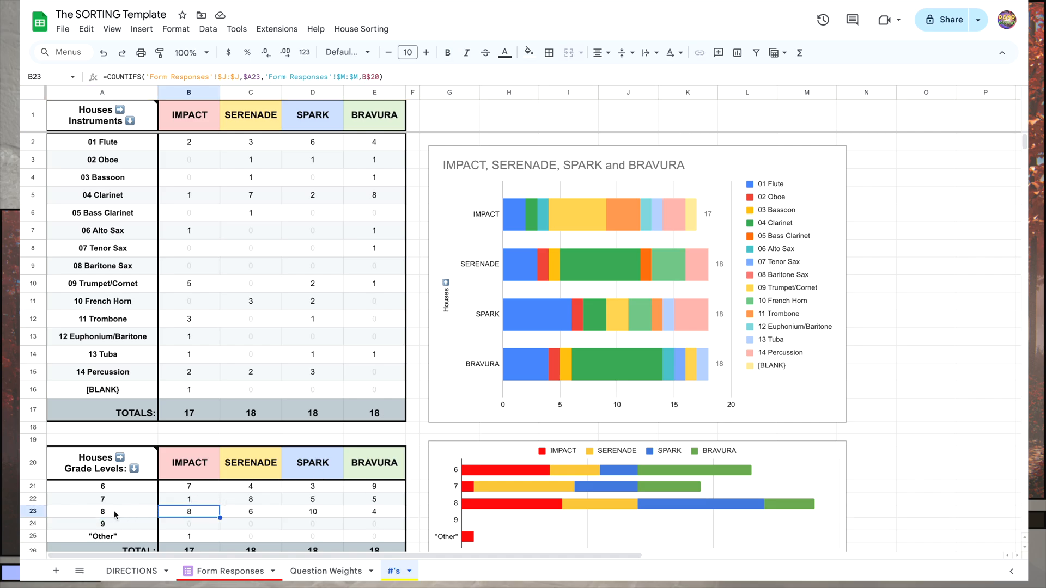
pyautogui.click(35, 524)
pyautogui.rightClick(34, 524)
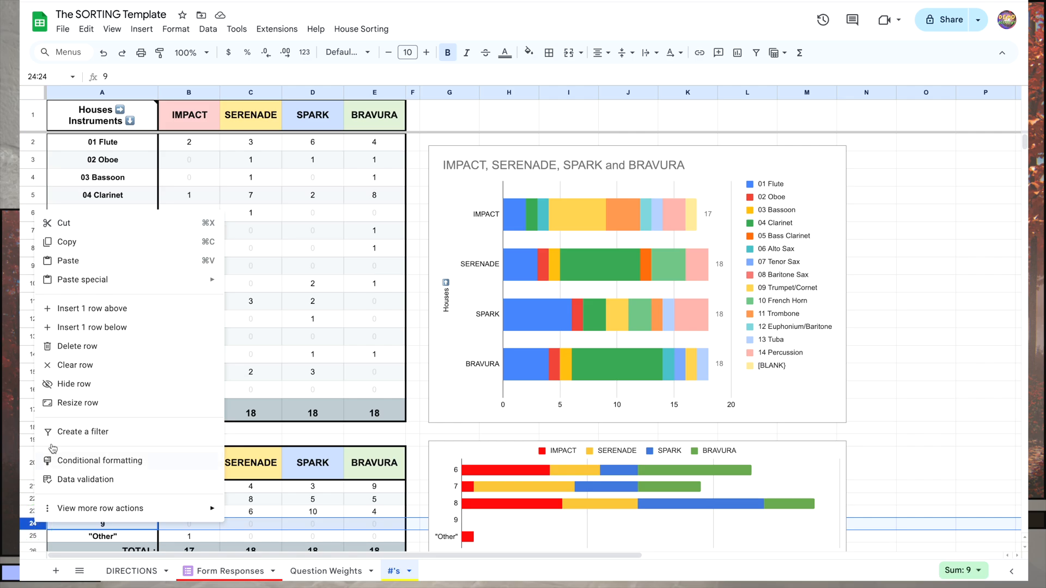
pyautogui.click(89, 347)
# - In the grade-level table, check the grade 7 label and its IMPACT count formula in B22
pyautogui.click(203, 499)
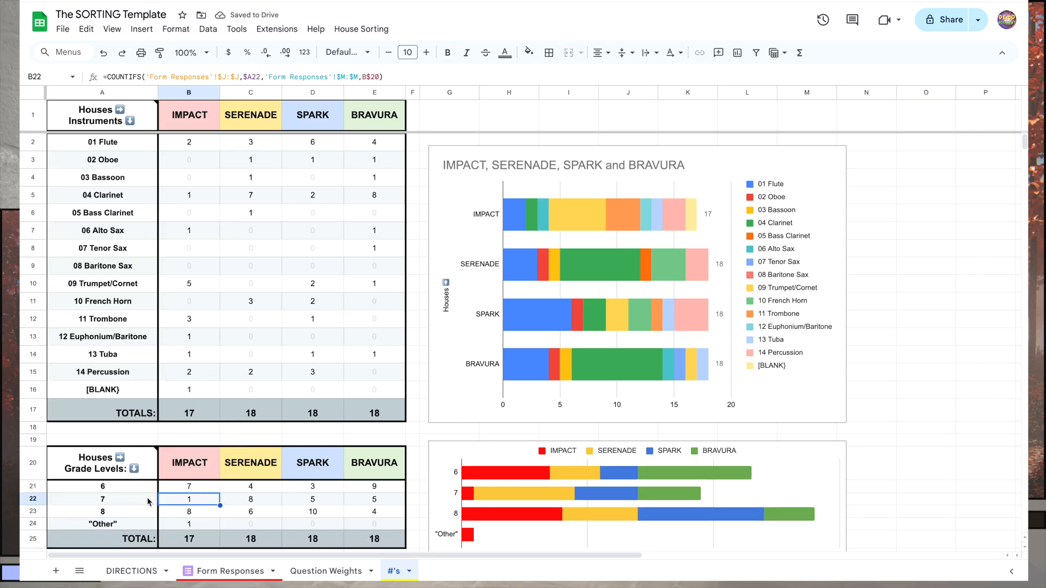
pyautogui.click(131, 506)
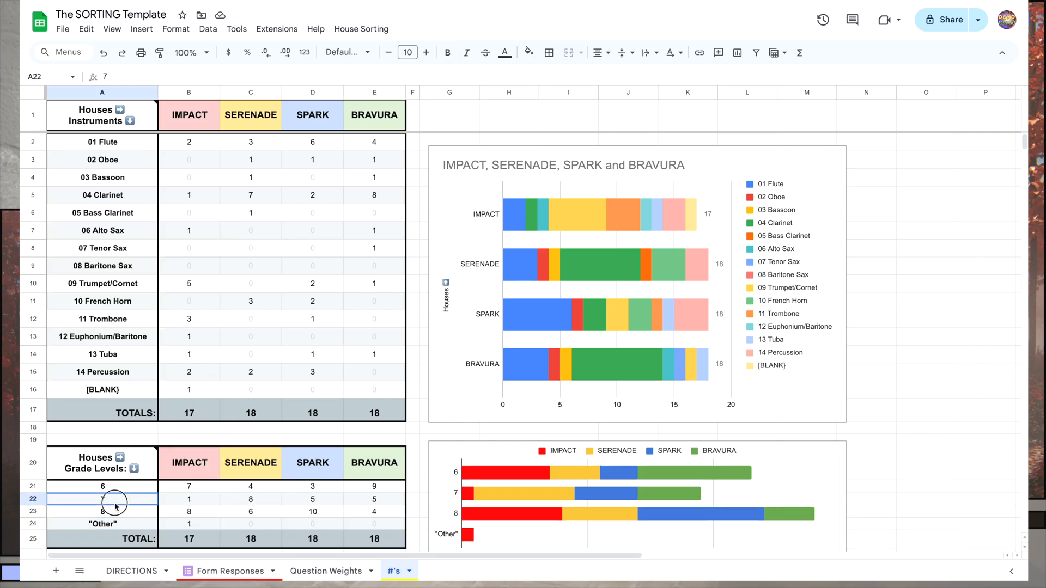
pyautogui.click(193, 504)
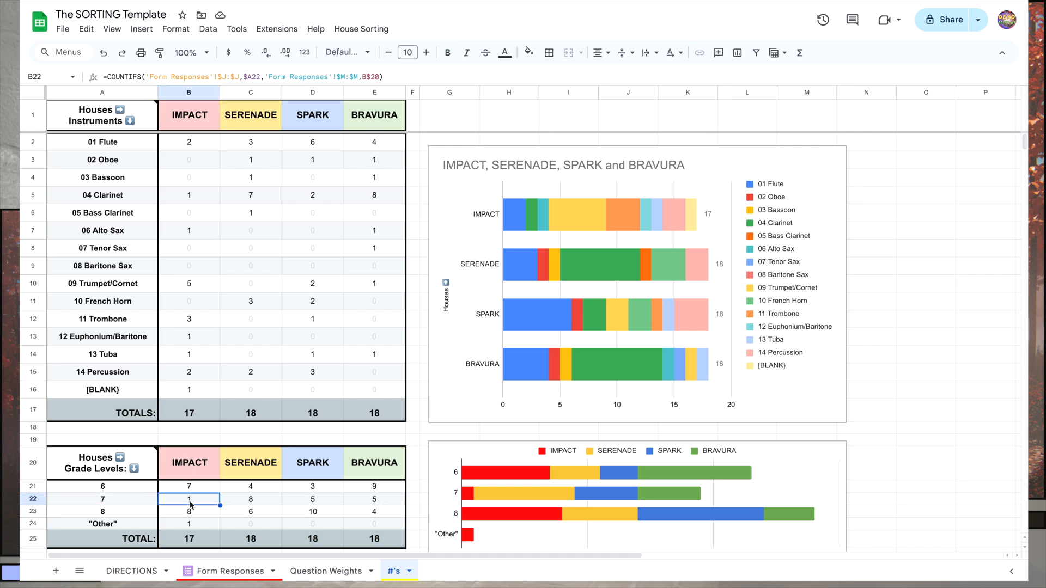
# - On the Form Responses sheet, expand the collapsed column group showing First Last, Grade and Instrument
pyautogui.click(221, 576)
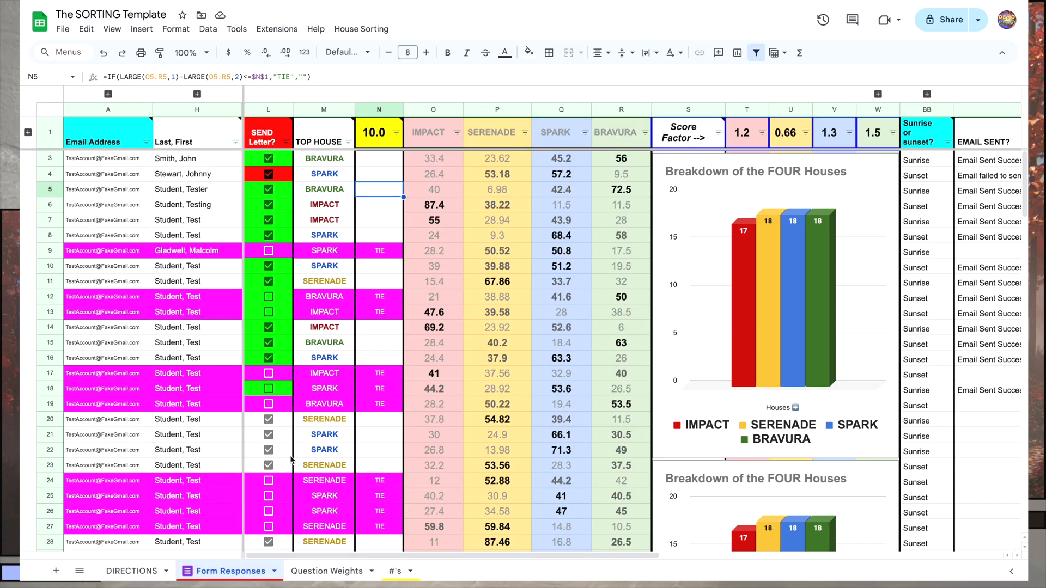
pyautogui.click(197, 95)
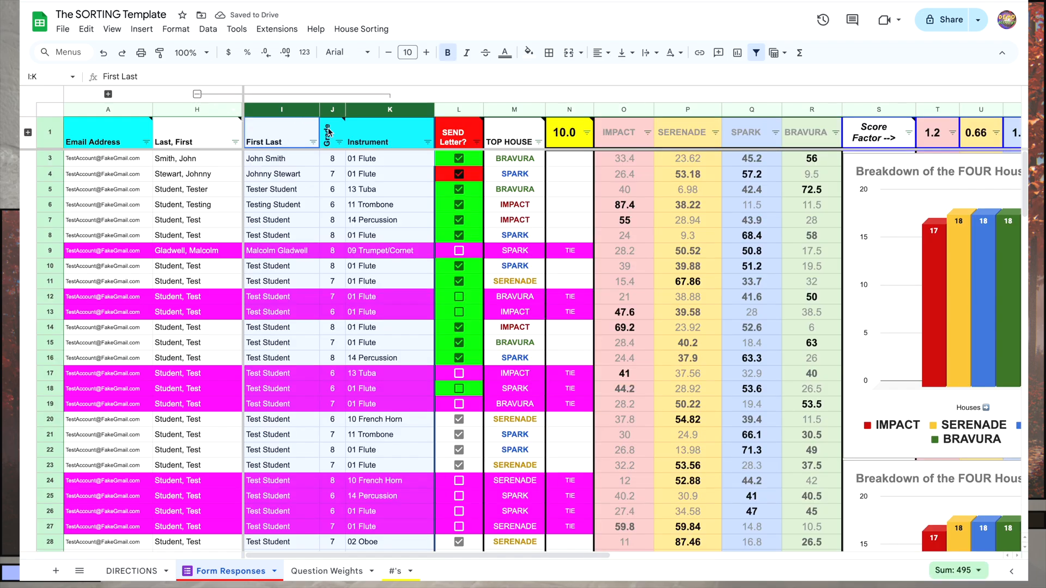
pyautogui.click(335, 158)
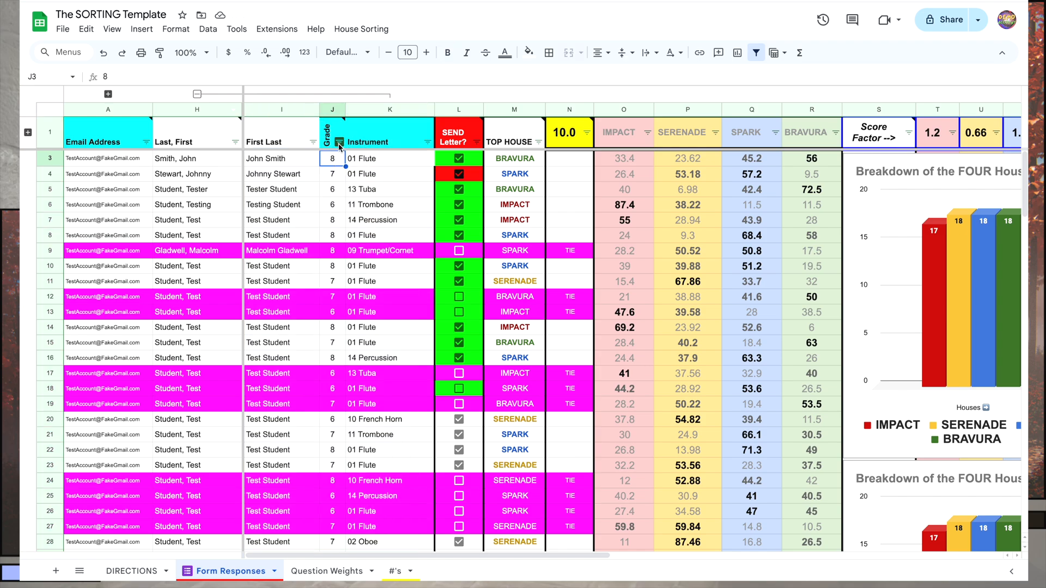
# - Filter the Grade column in the existing filter to show only grade 7
pyautogui.click(339, 143)
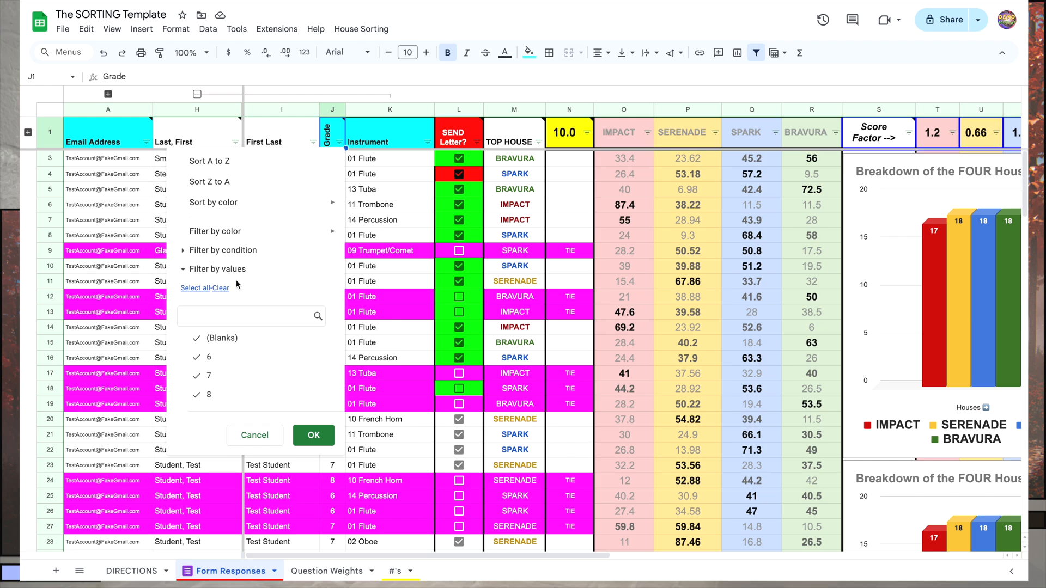
pyautogui.click(222, 289)
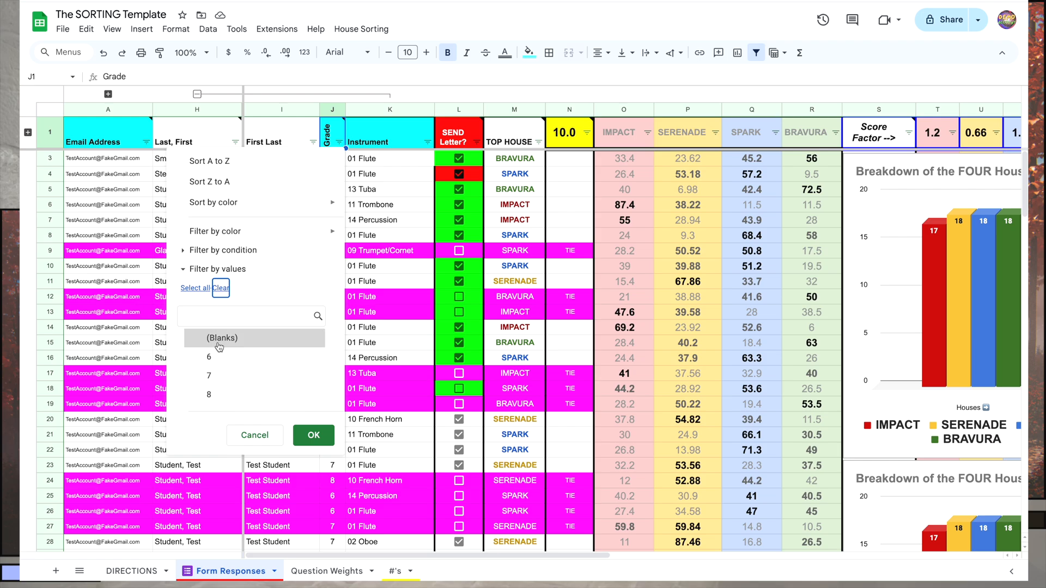
pyautogui.click(217, 375)
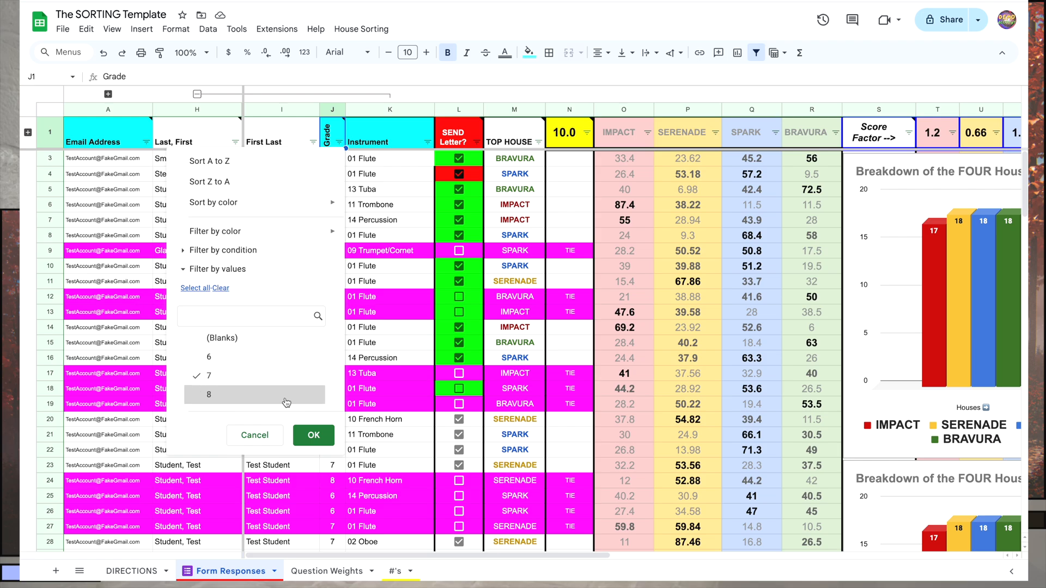
pyautogui.click(314, 435)
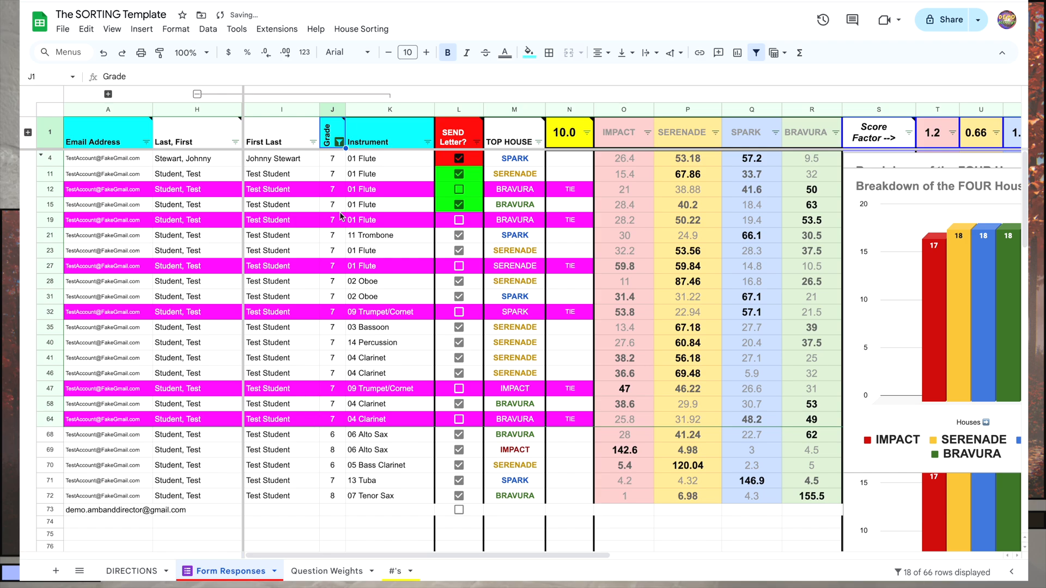
# - Examine the Grade values from J4 to J73, especially J68:J72, and the remaining columns of the filtered responses
pyautogui.moveTo(342, 159); pyautogui.dragTo(343, 510)
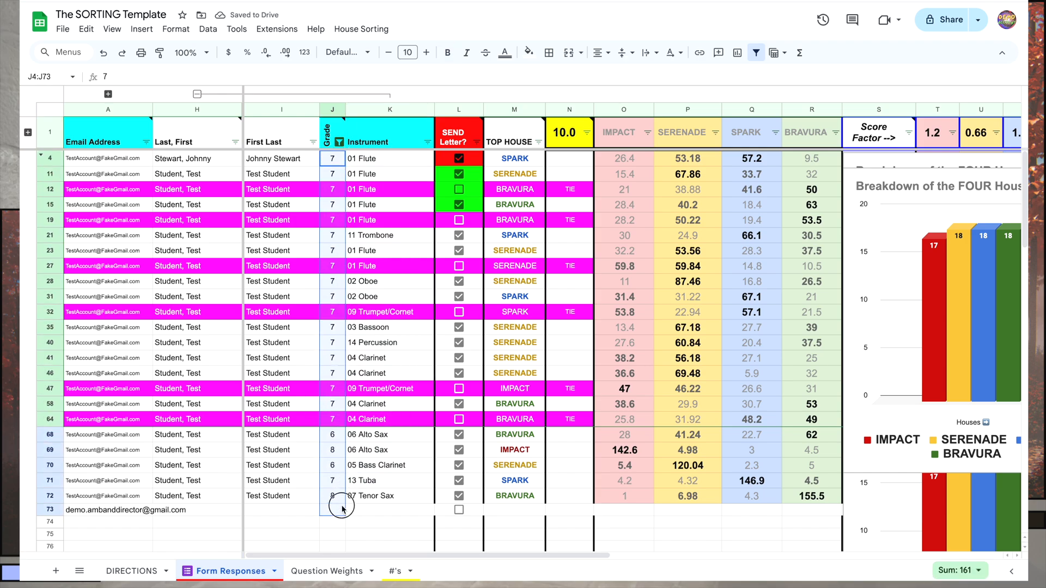
pyautogui.click(376, 322)
pyautogui.moveTo(335, 435); pyautogui.dragTo(341, 501)
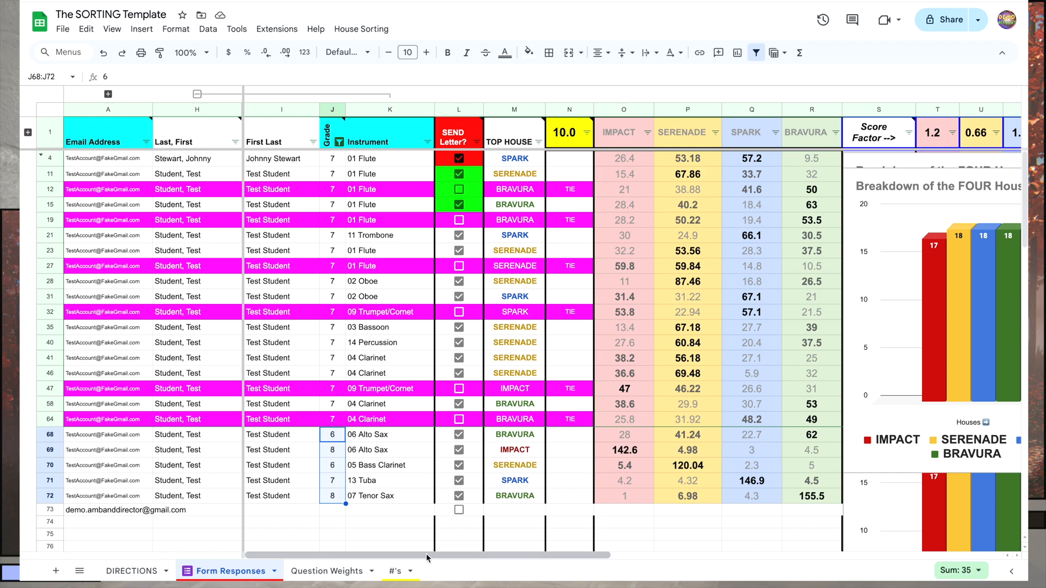
pyautogui.moveTo(423, 555); pyautogui.dragTo(489, 558)
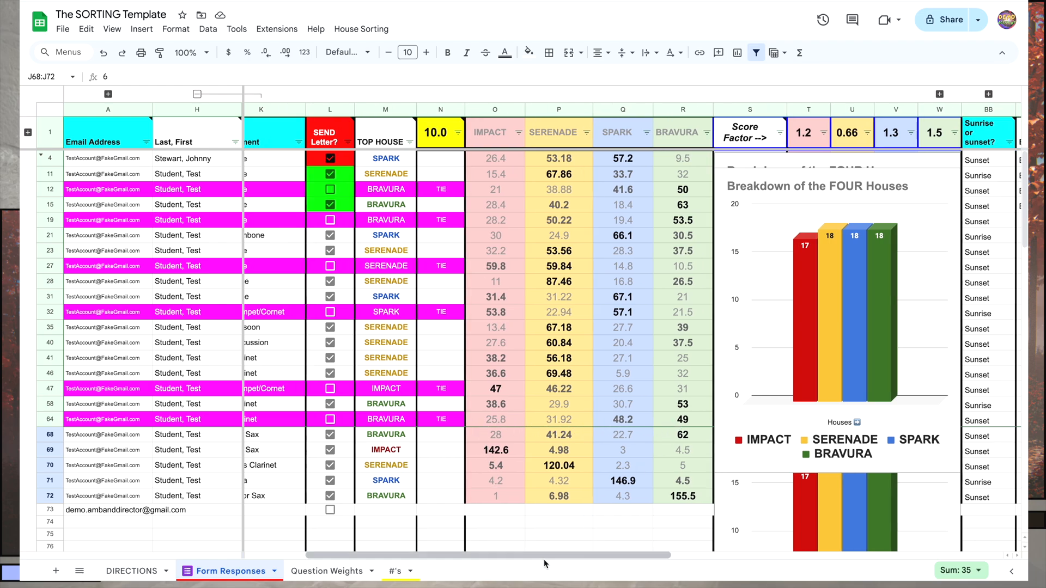
pyautogui.moveTo(551, 557); pyautogui.dragTo(747, 542)
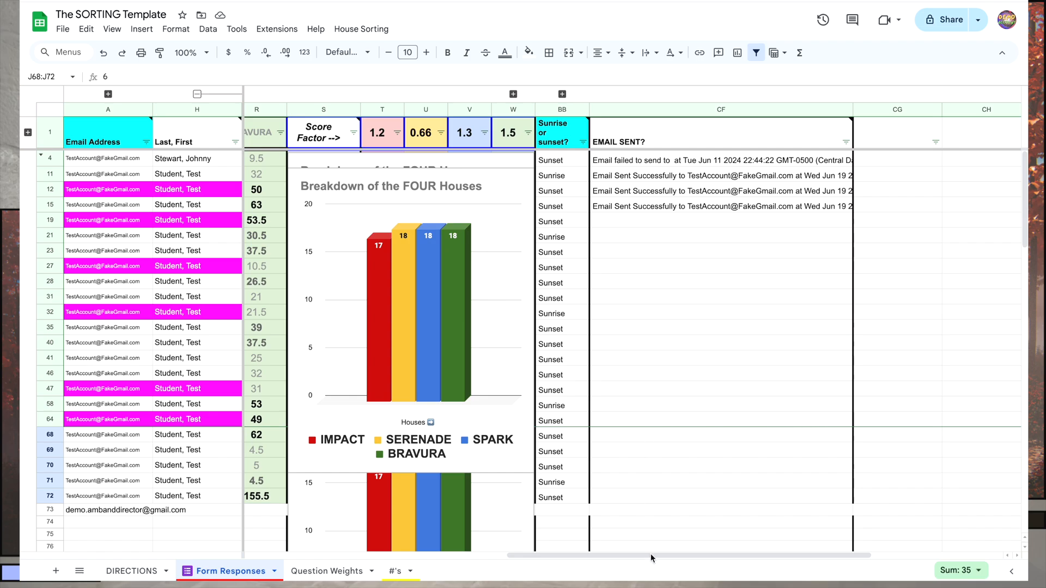
pyautogui.moveTo(651, 553); pyautogui.dragTo(355, 576)
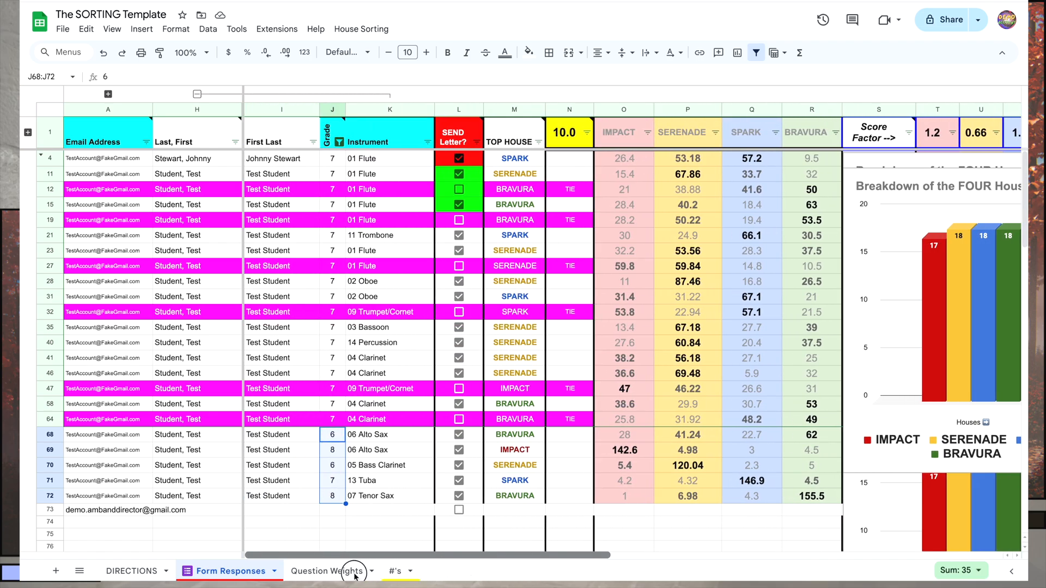
# - Remove the existing filter and create a new one on the whole header row 1
pyautogui.moveTo(82, 119)
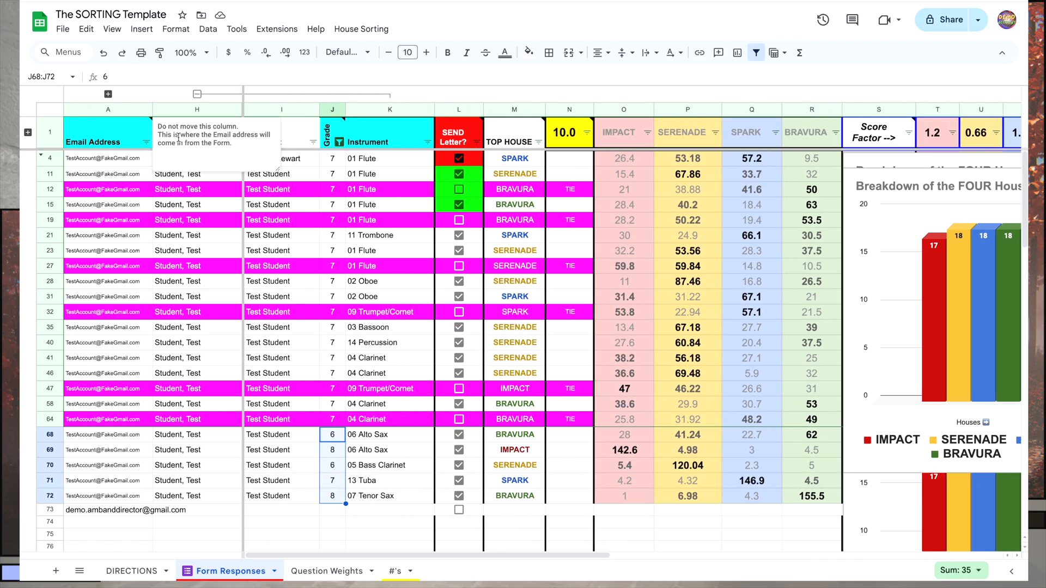
pyautogui.click(209, 30)
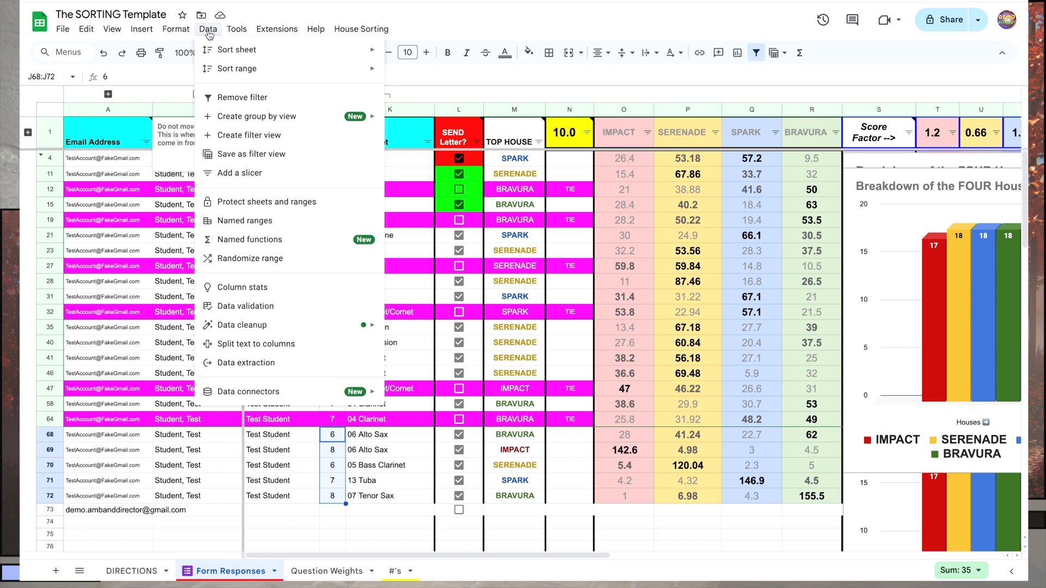
pyautogui.click(252, 98)
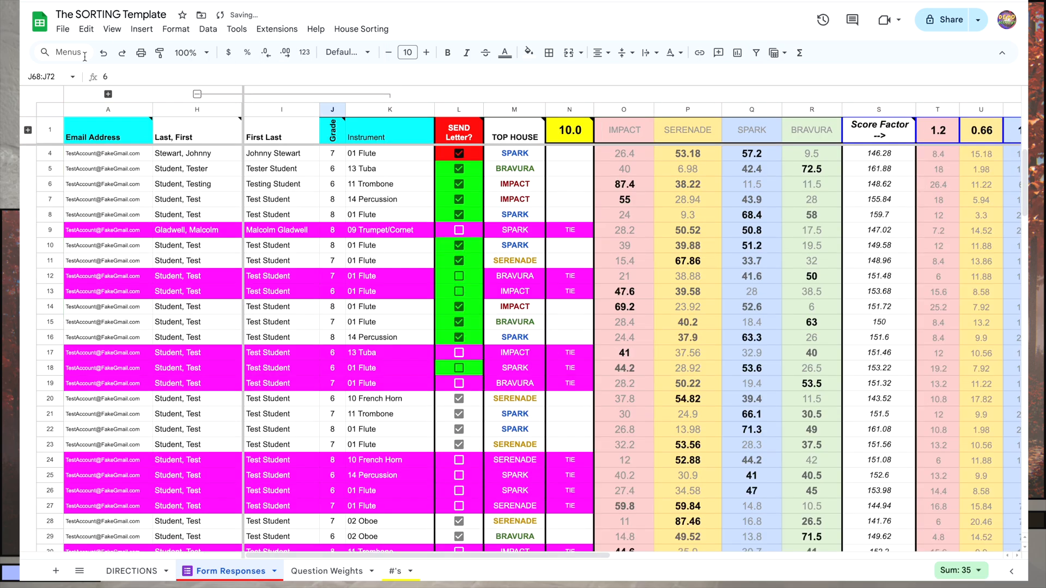
pyautogui.click(50, 134)
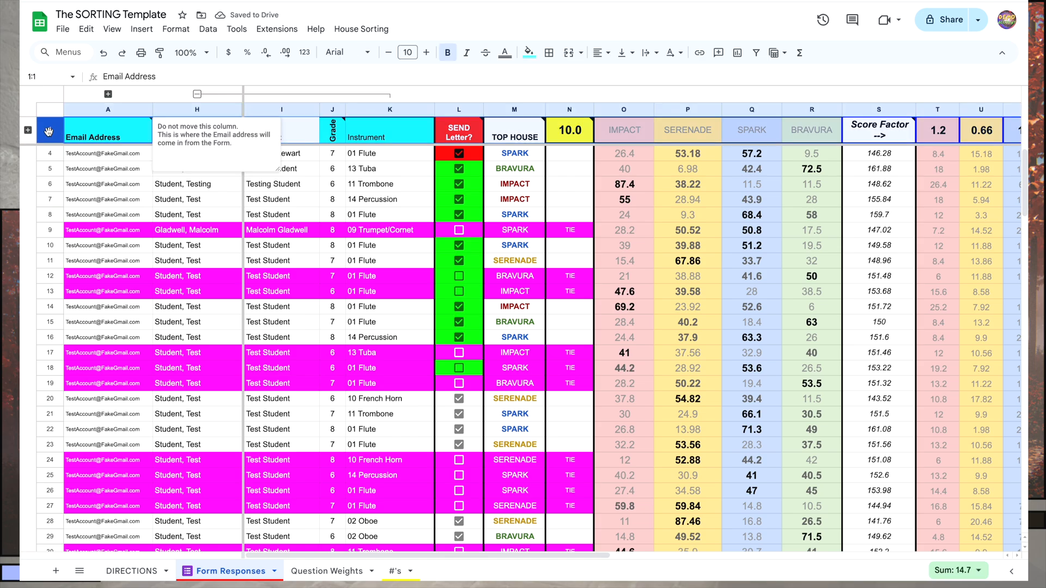
pyautogui.click(208, 31)
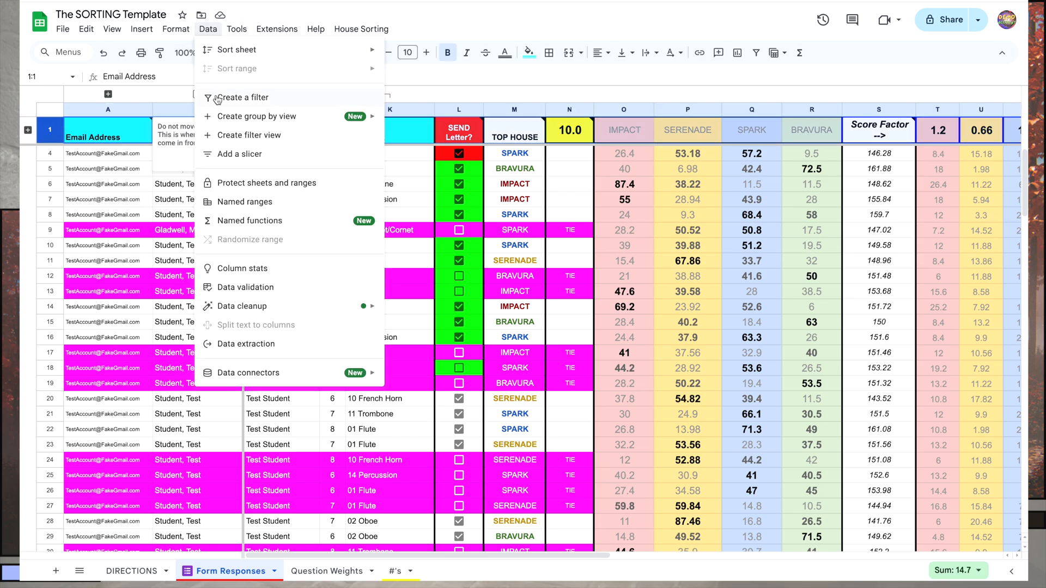
pyautogui.click(243, 99)
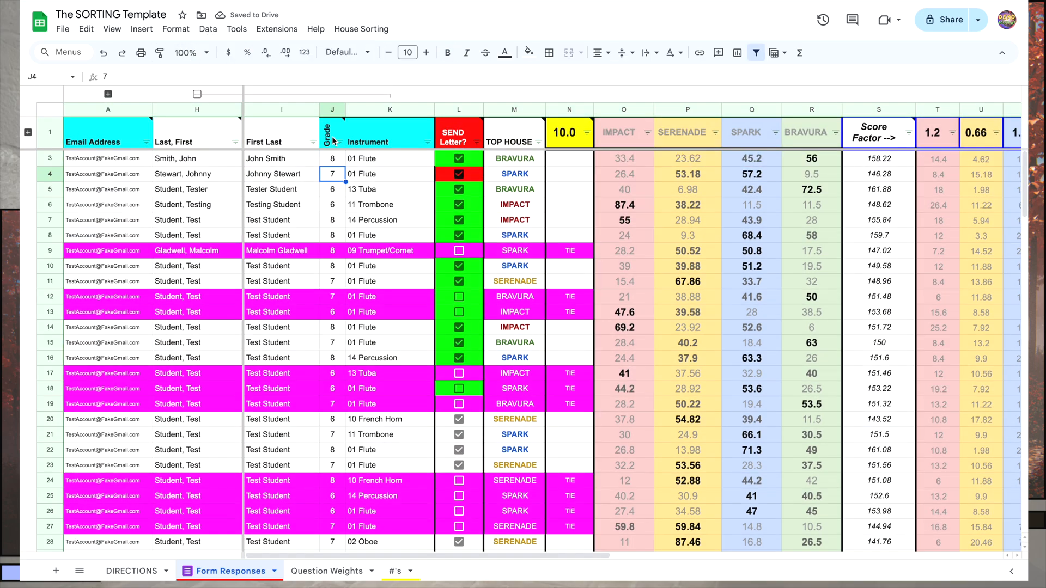
# - Filter the Grade column by value to show only grade 7 students
pyautogui.click(339, 143)
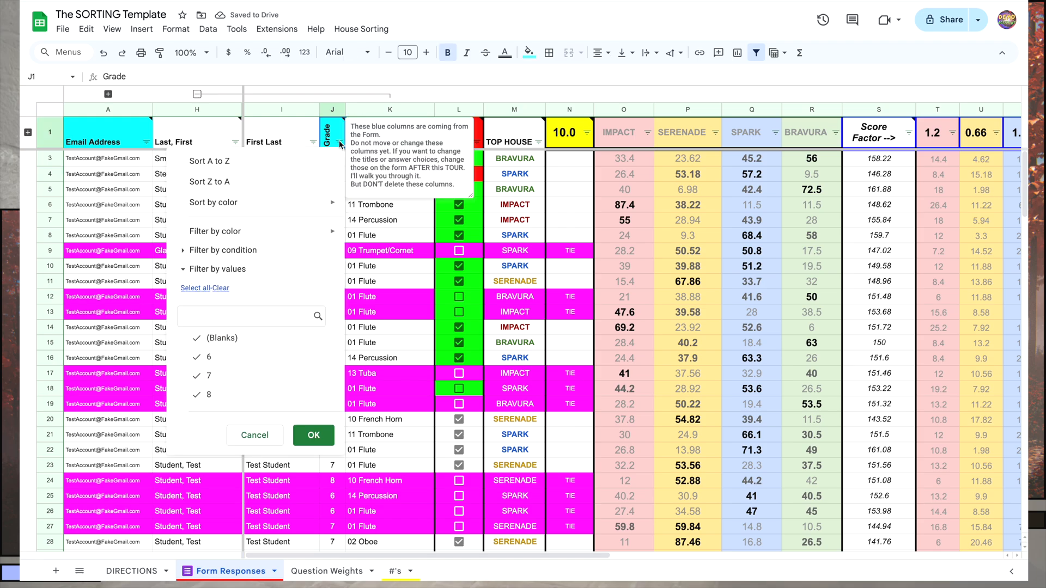
pyautogui.click(221, 288)
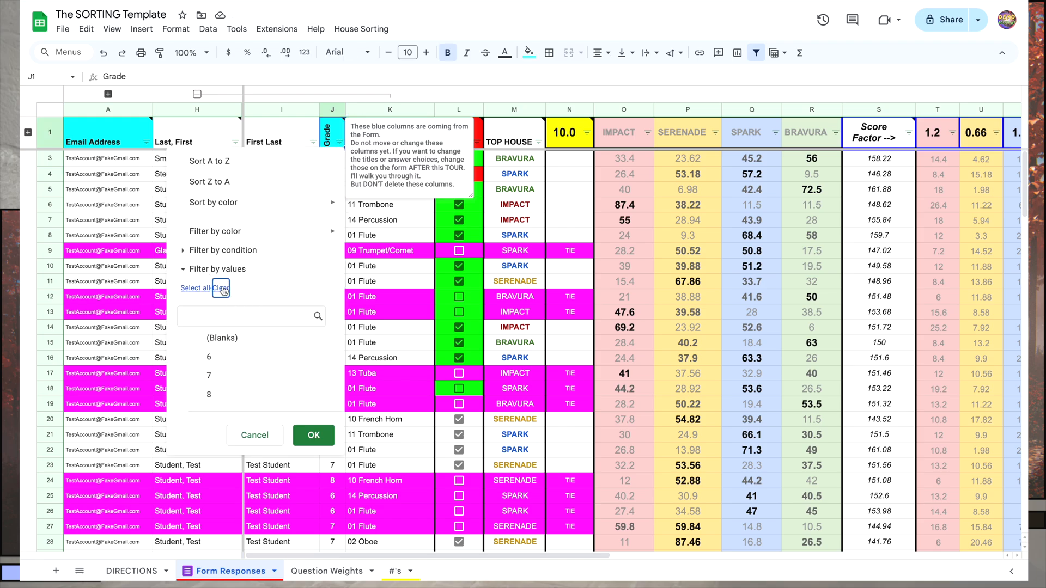
pyautogui.click(209, 376)
pyautogui.click(314, 436)
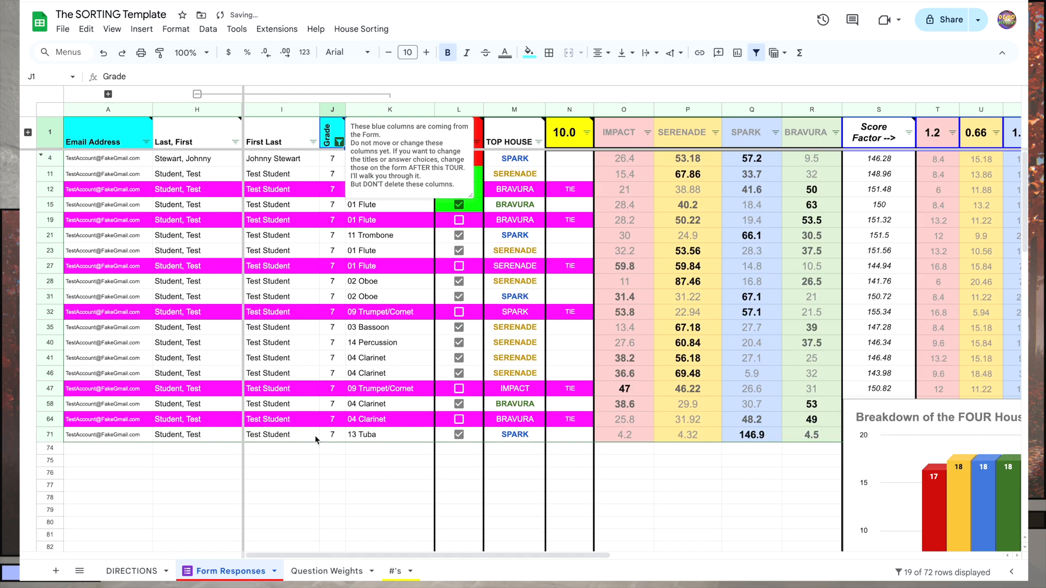
pyautogui.click(299, 361)
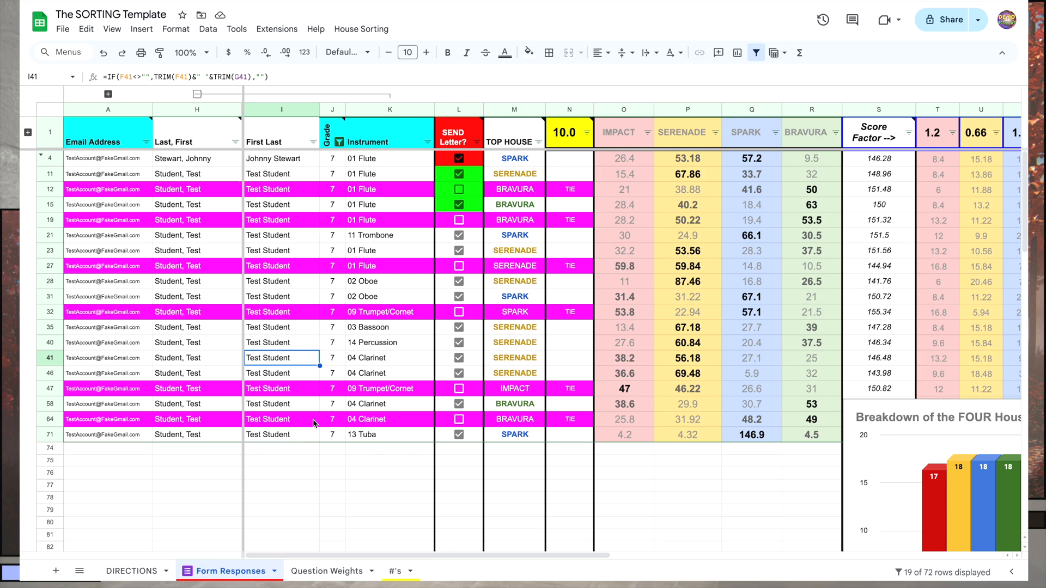
# - Try sorting the filtered rows by TOP HOUSE from A to Z and undo the sort
pyautogui.click(538, 142)
pyautogui.click(480, 162)
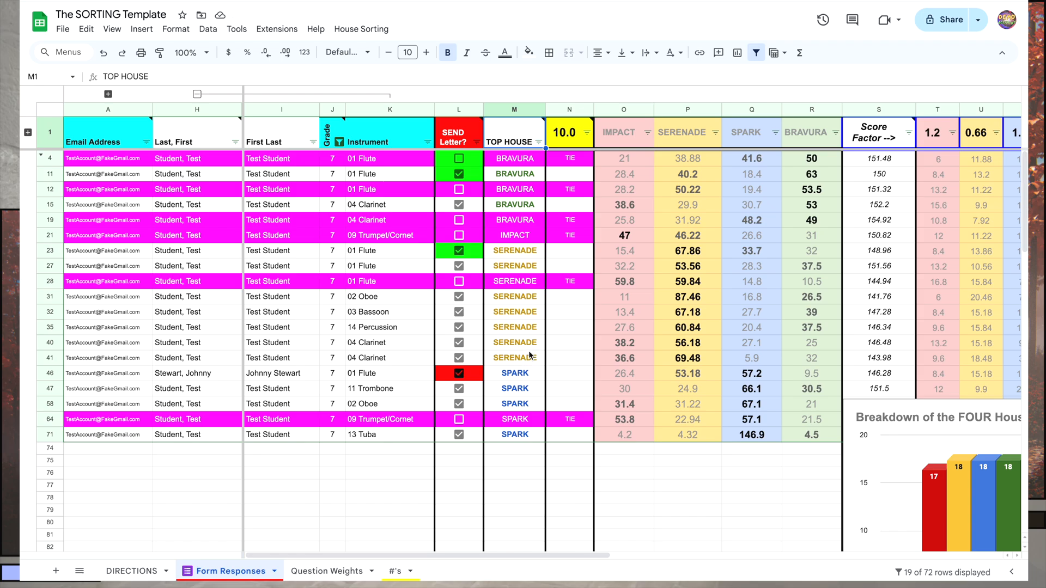
pyautogui.hotkey('ctrl', 'z')
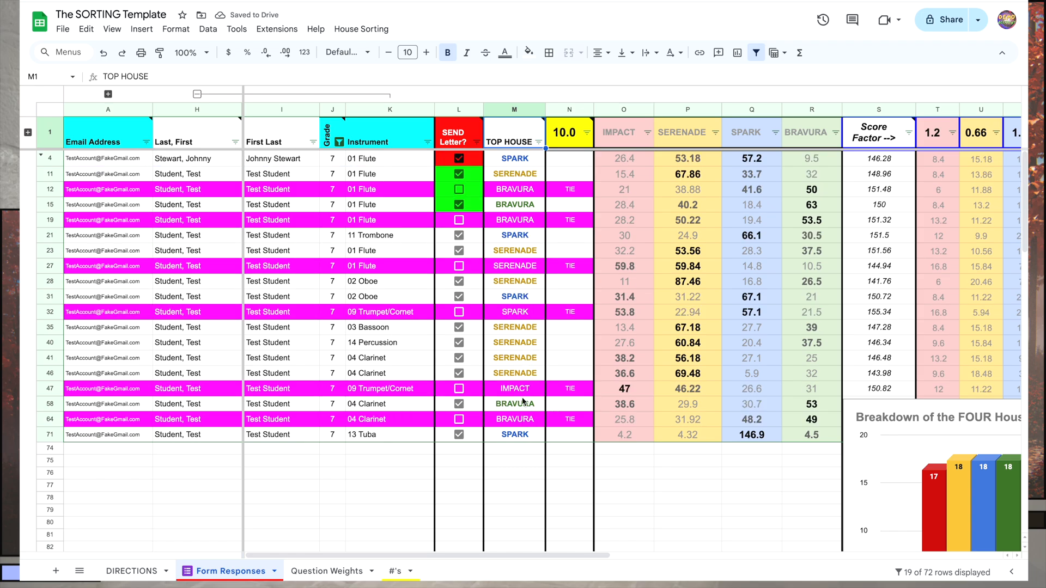
# - On the #'s sheet, compare the grade 7 counts for IMPACT and SERENADE in row 22
pyautogui.click(395, 571)
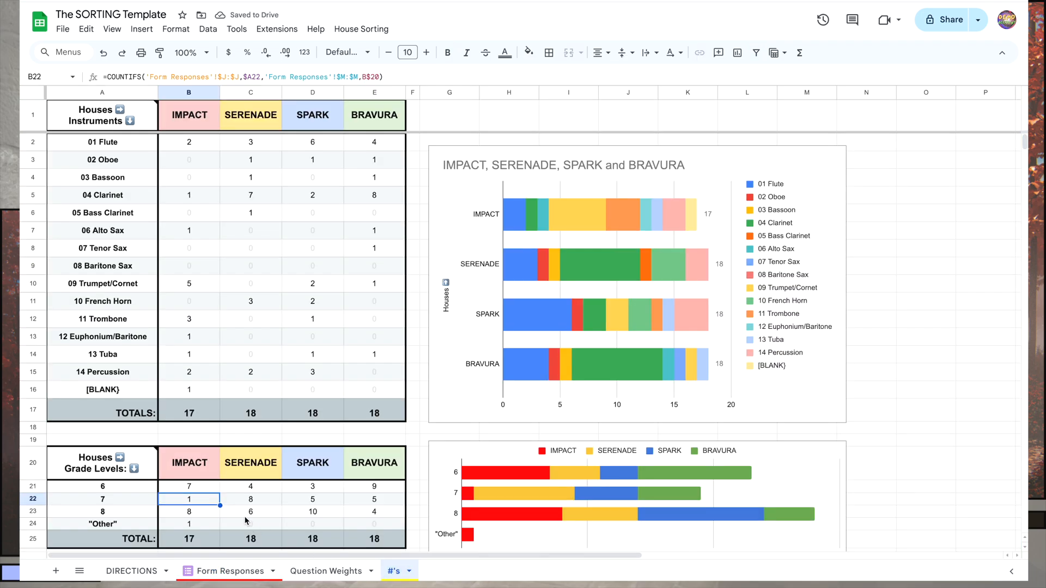
pyautogui.click(251, 500)
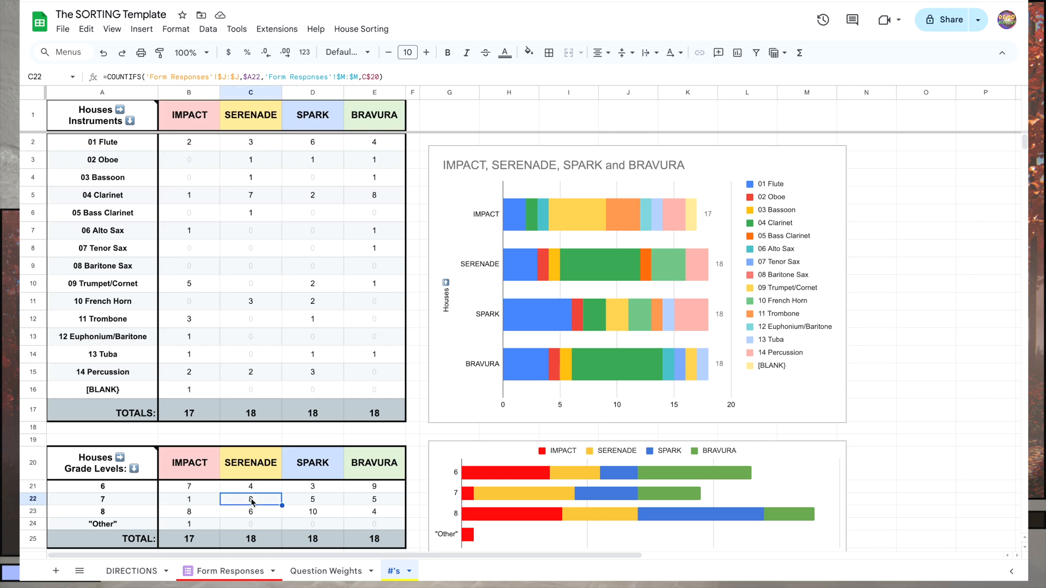
pyautogui.click(205, 504)
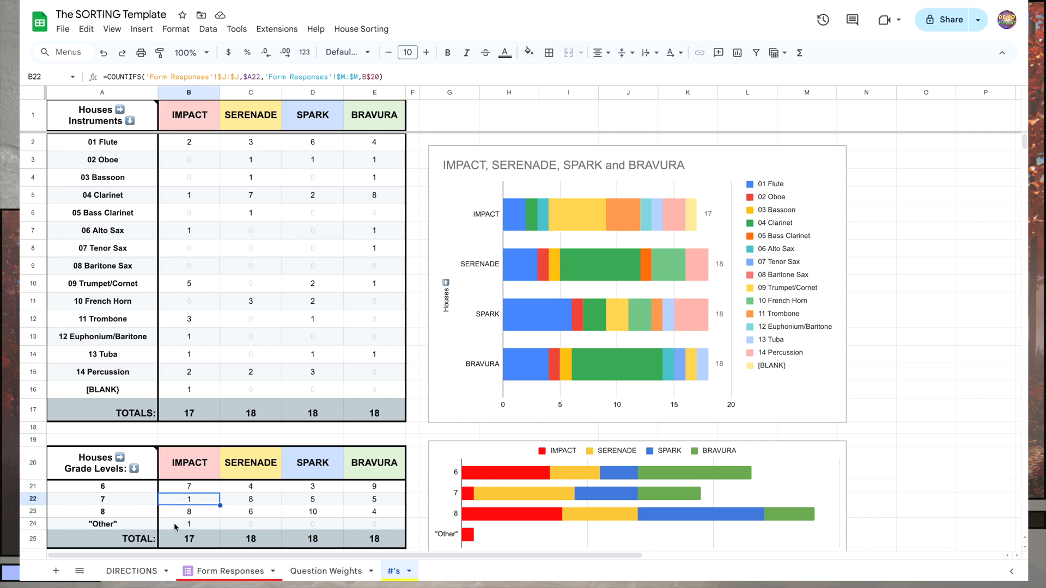
# - On the Form Responses sheet, examine the IMPACT scores of the grade 7 students, including O40:O41
pyautogui.click(200, 575)
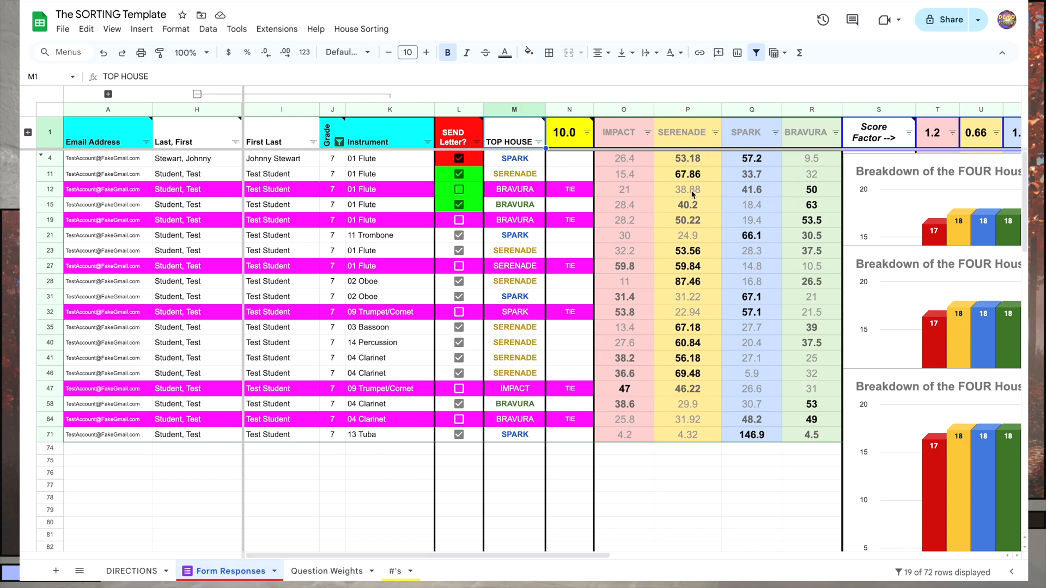
pyautogui.moveTo(628, 342); pyautogui.dragTo(629, 364)
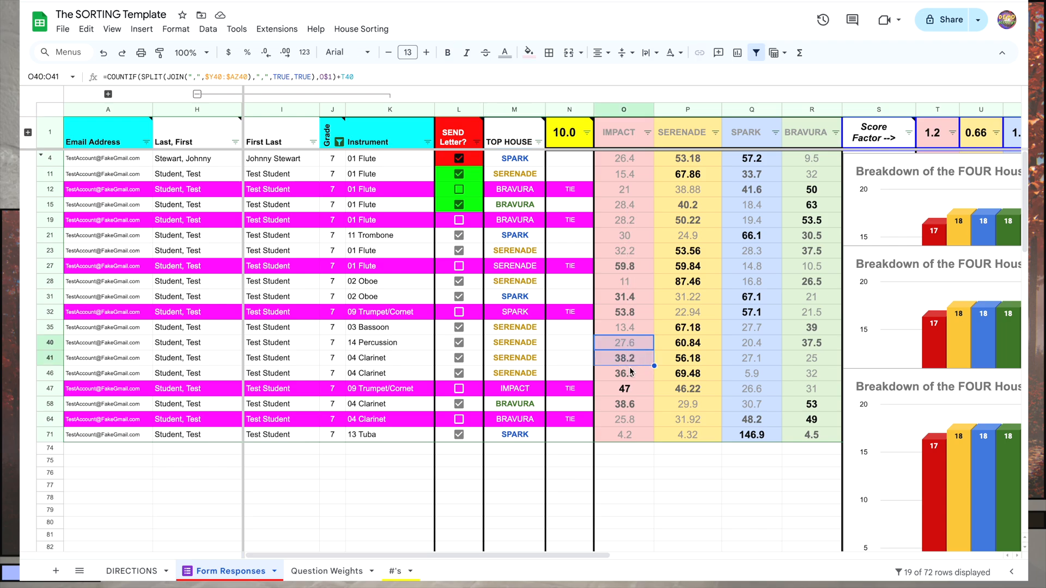
# - Change the TOP HOUSE of the tied flute student in row 27 to IMPACT
pyautogui.click(599, 269)
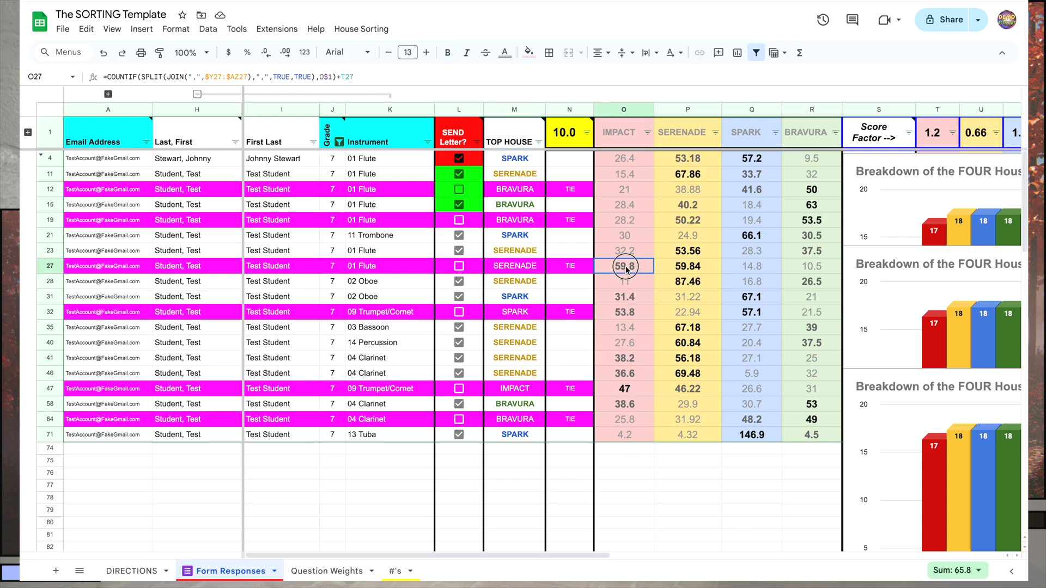
pyautogui.doubleClick(515, 265)
pyautogui.click(530, 223)
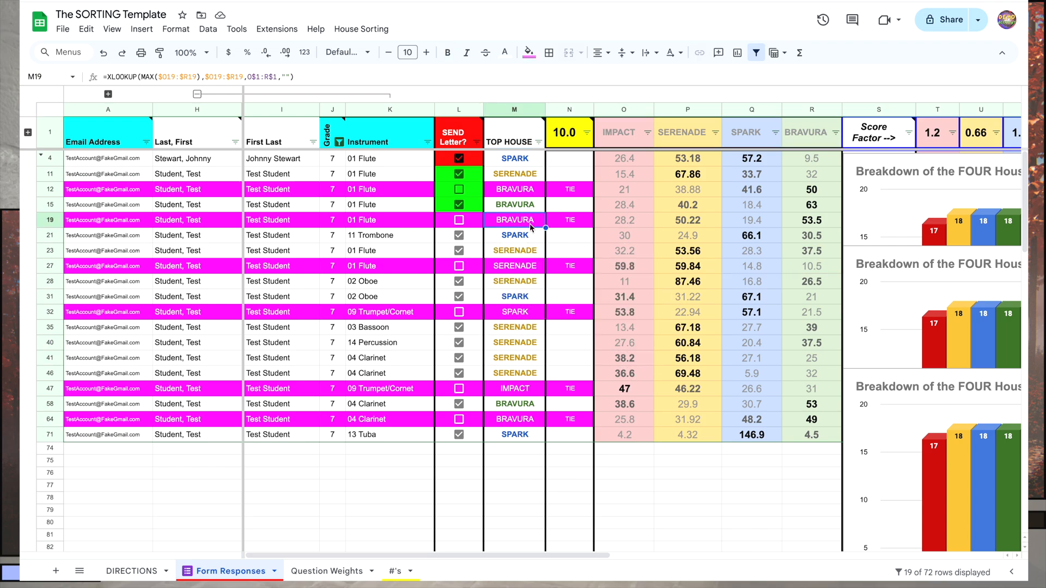
pyautogui.click(632, 269)
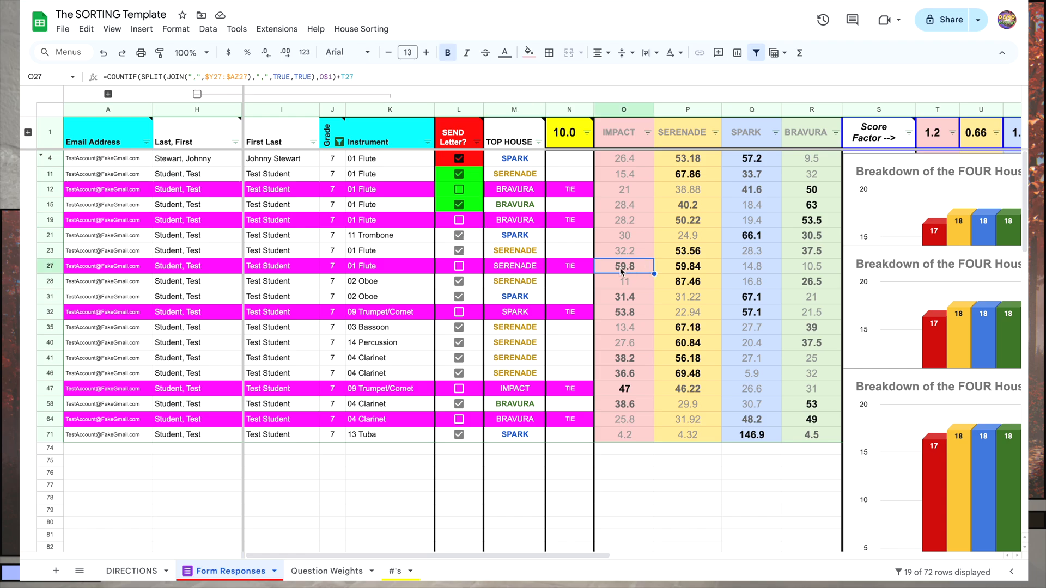
pyautogui.doubleClick(520, 267)
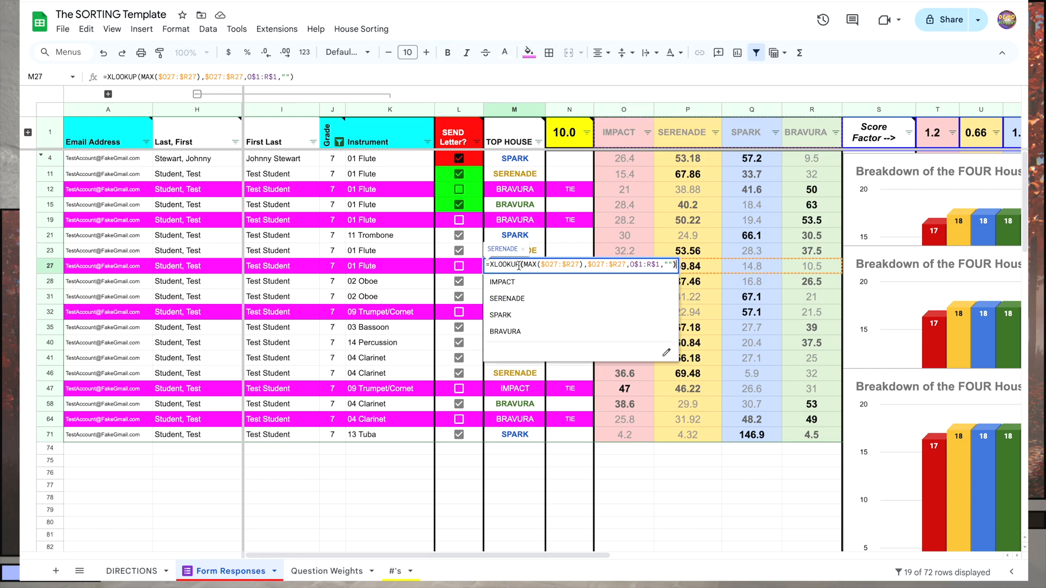
pyautogui.click(513, 283)
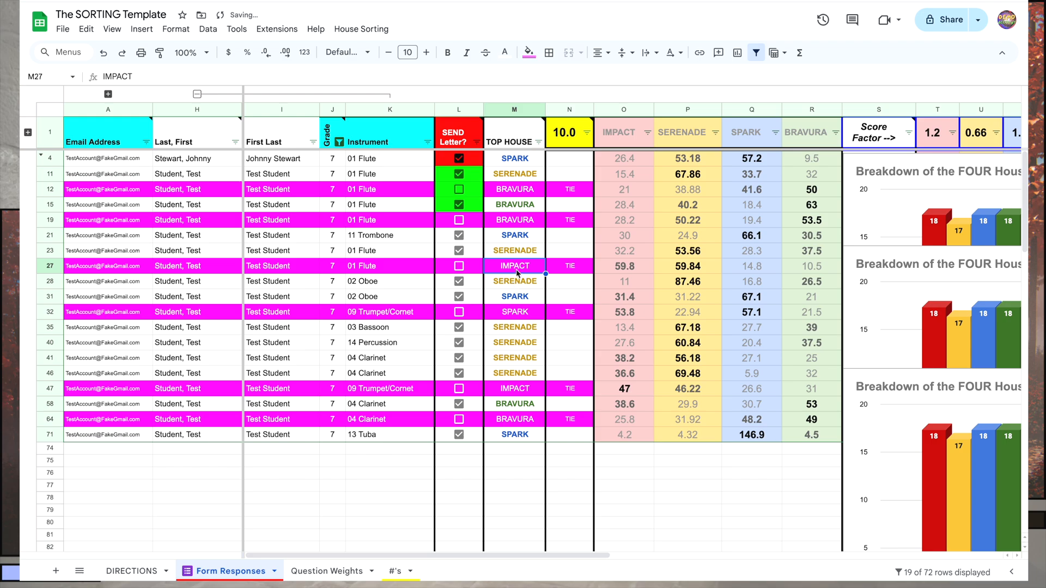
# - Clear the TIE flag in N27 for the flute student
pyautogui.click(580, 267)
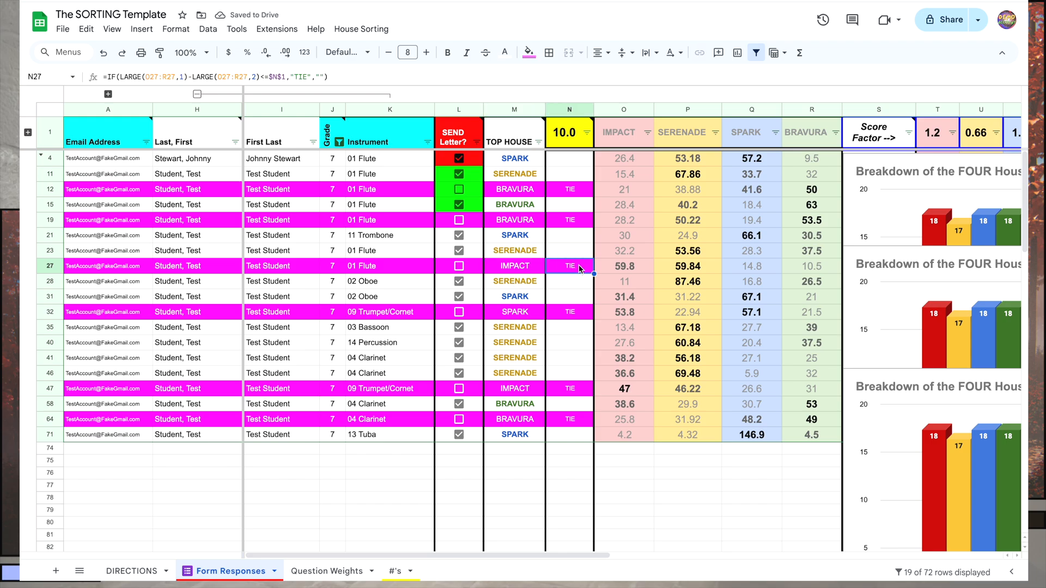
pyautogui.press('Delete')
pyautogui.click(574, 286)
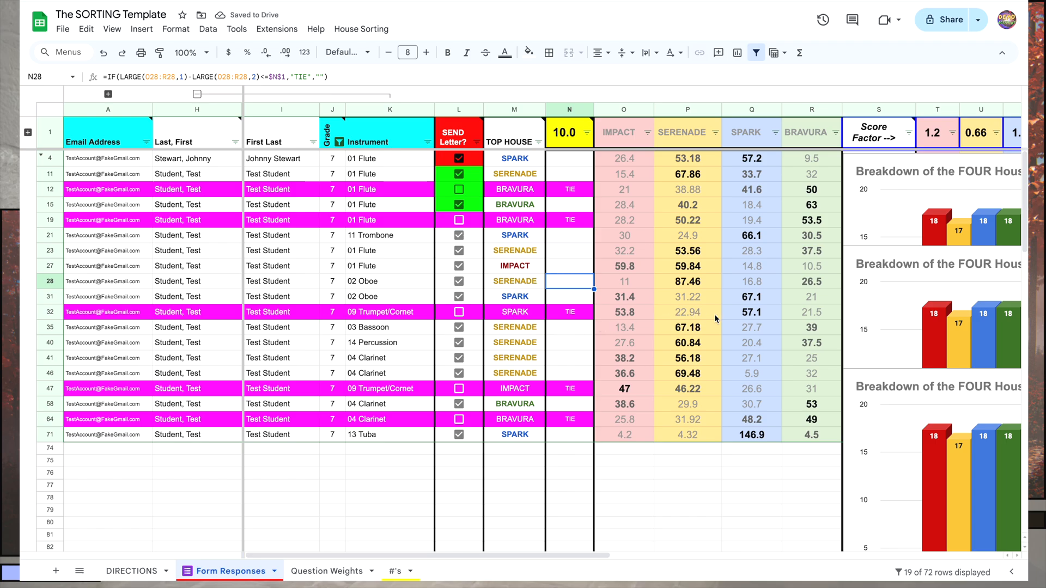
# - Compare the SPARK and IMPACT scores of the tied trumpet student in row 32, and check the IMPACT score in row 47
pyautogui.click(732, 315)
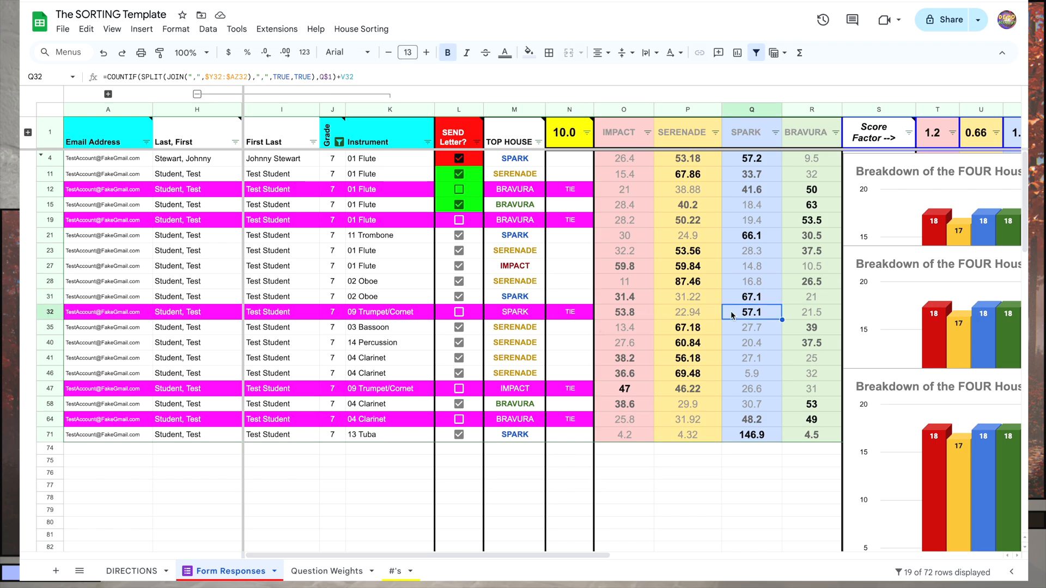
pyautogui.click(635, 317)
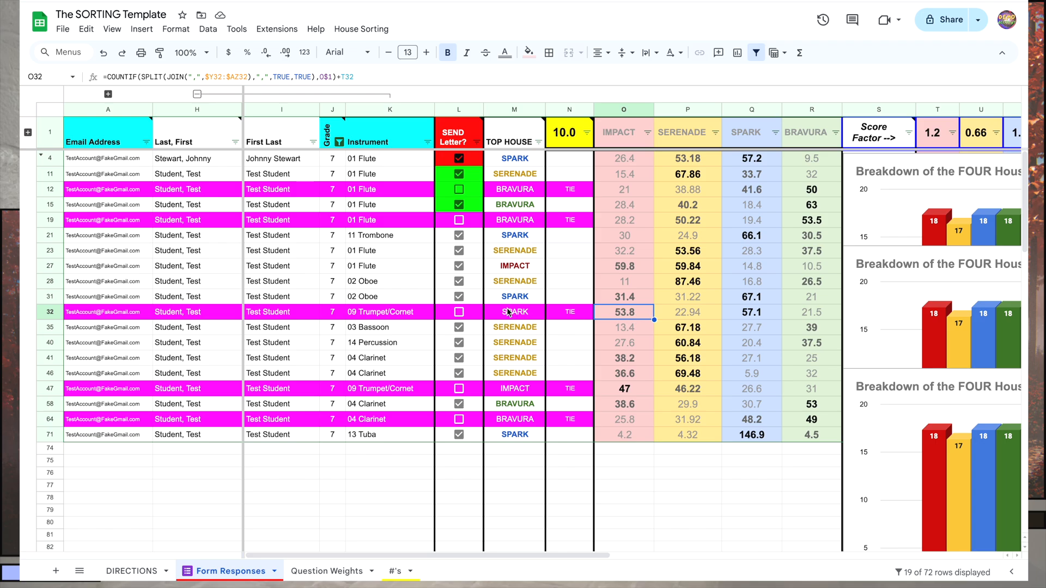
pyautogui.click(629, 390)
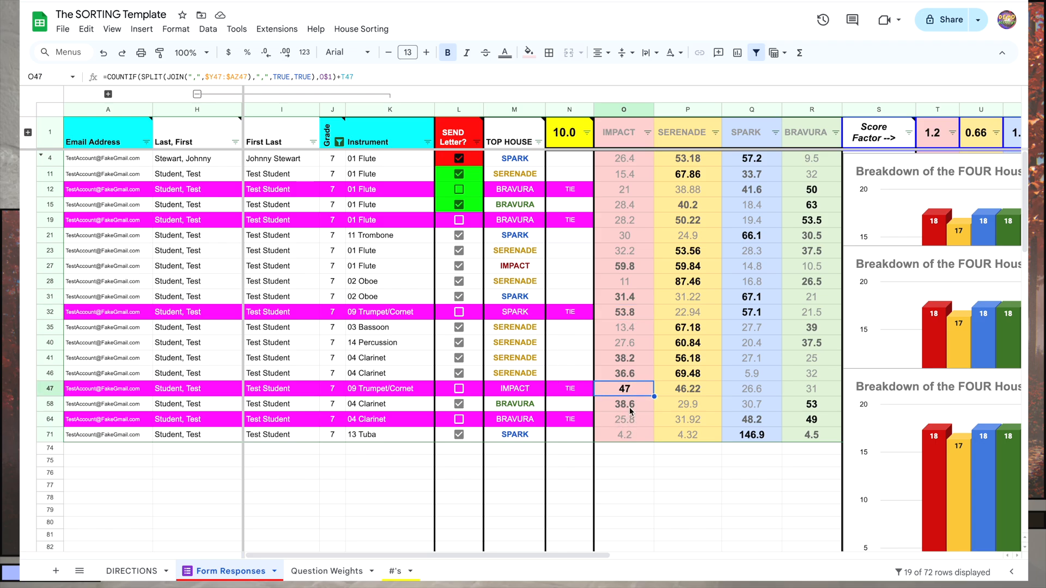
pyautogui.click(627, 317)
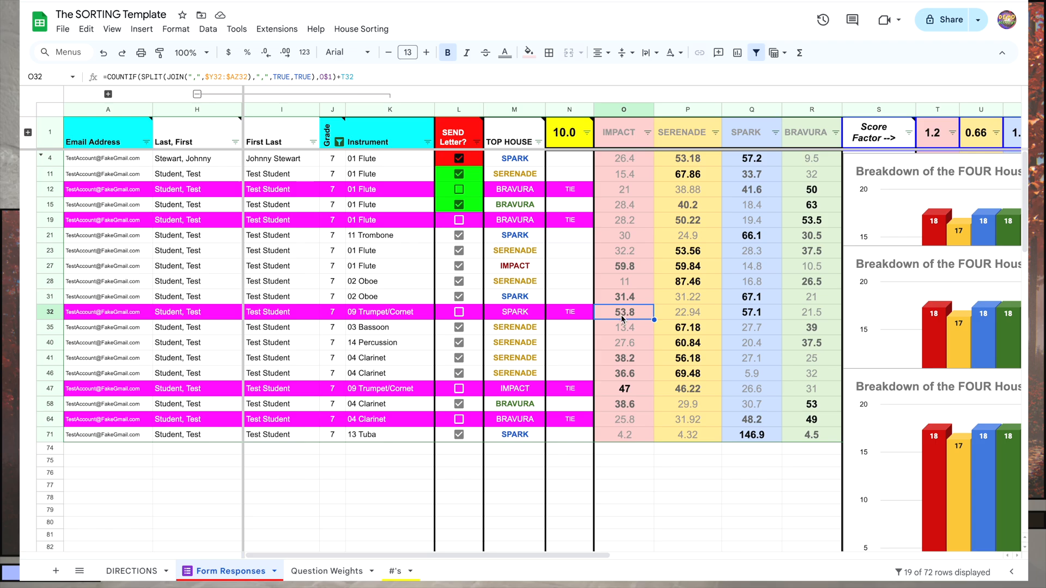
pyautogui.click(508, 313)
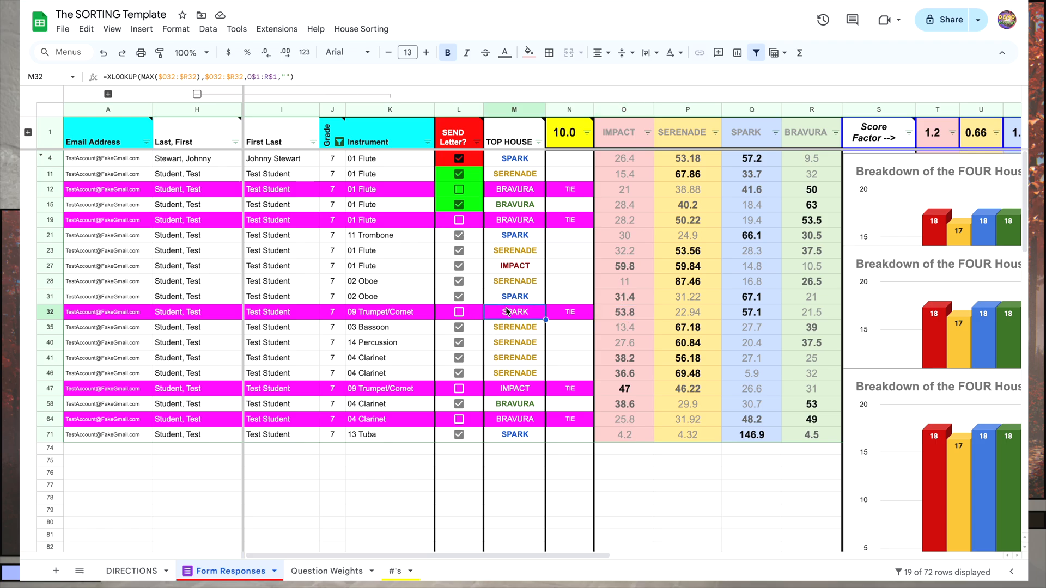
pyautogui.click(384, 315)
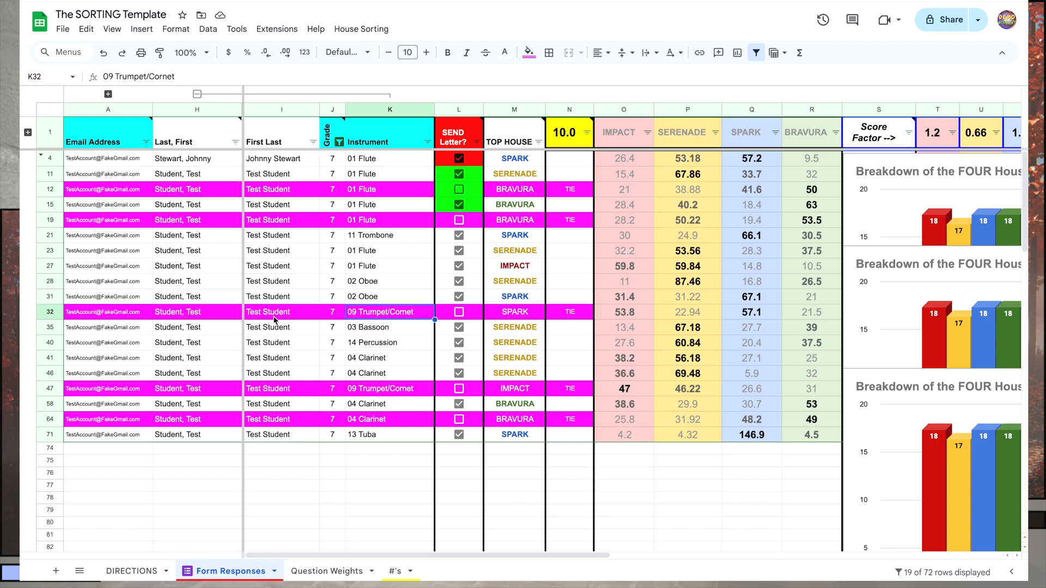
pyautogui.click(279, 318)
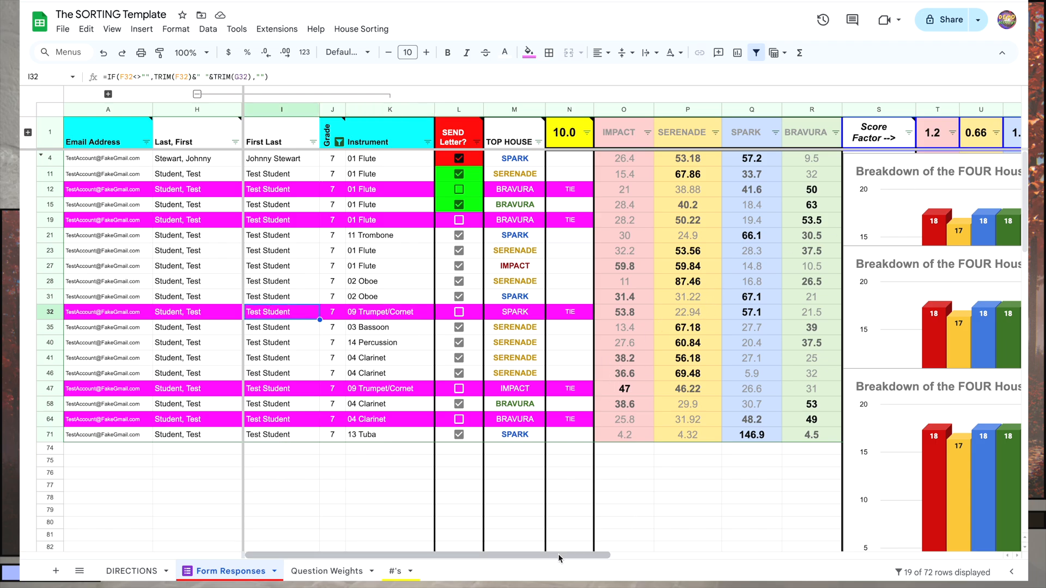
# - Expand the collapsed question columns BC:CE to show the students' questionnaire answers
pyautogui.moveTo(558, 553); pyautogui.dragTo(763, 556)
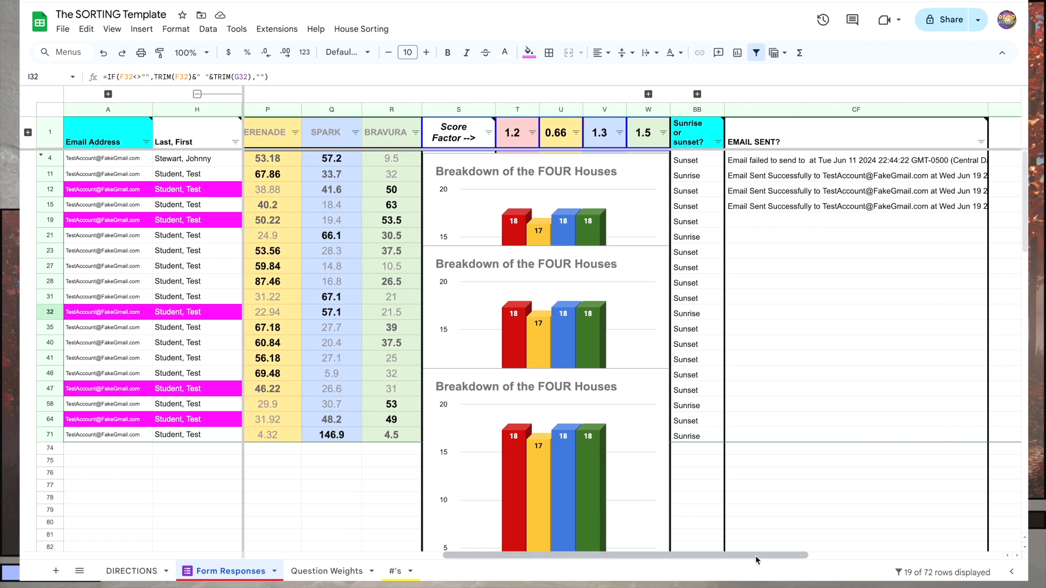
pyautogui.click(698, 110)
pyautogui.click(697, 95)
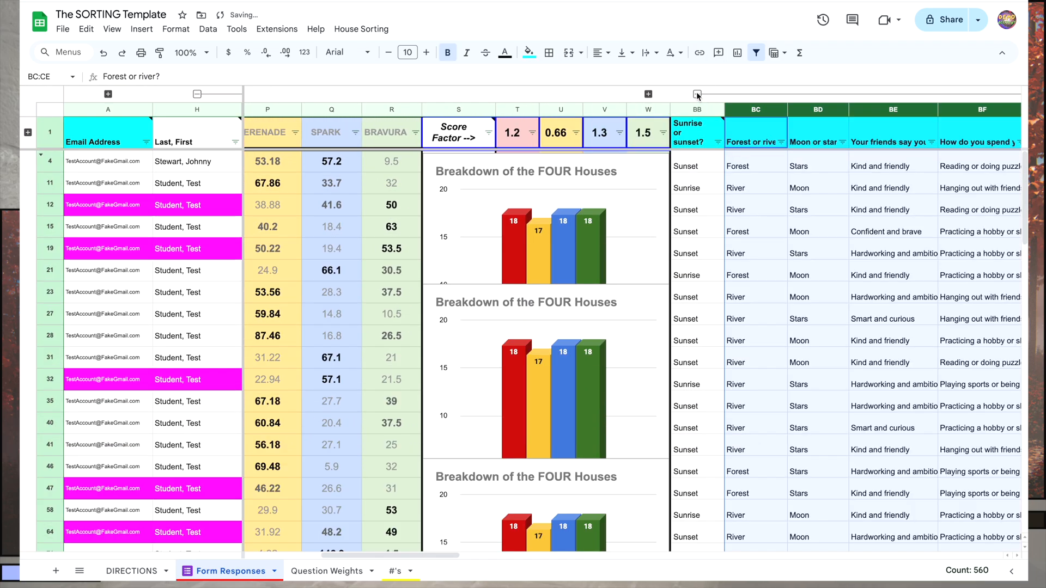
pyautogui.click(736, 293)
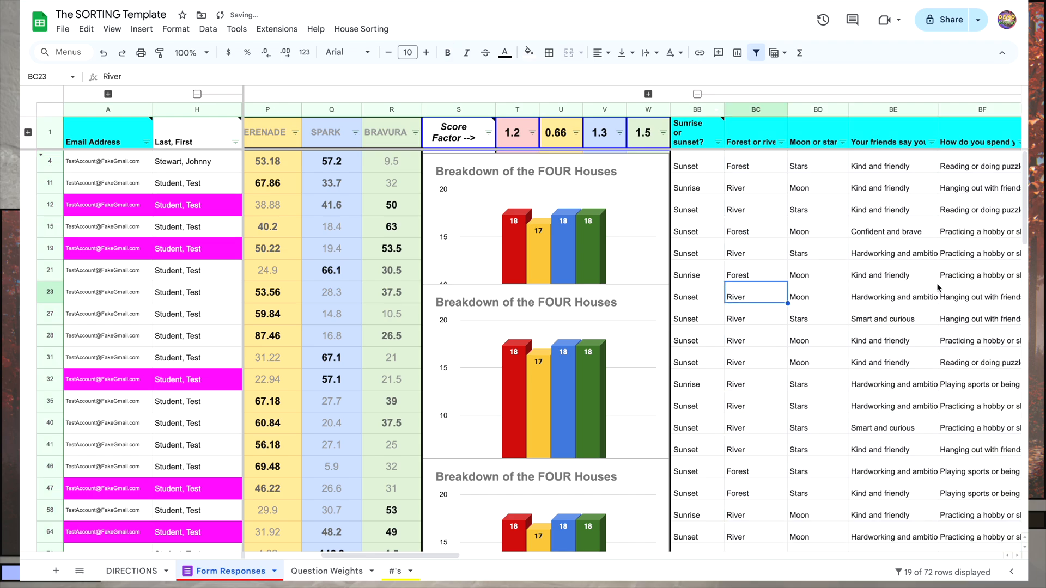
# - Select row 32 of the tied trumpet student and locate the IMPACT and SPARK columns for comparison
pyautogui.moveTo(412, 555); pyautogui.dragTo(334, 563)
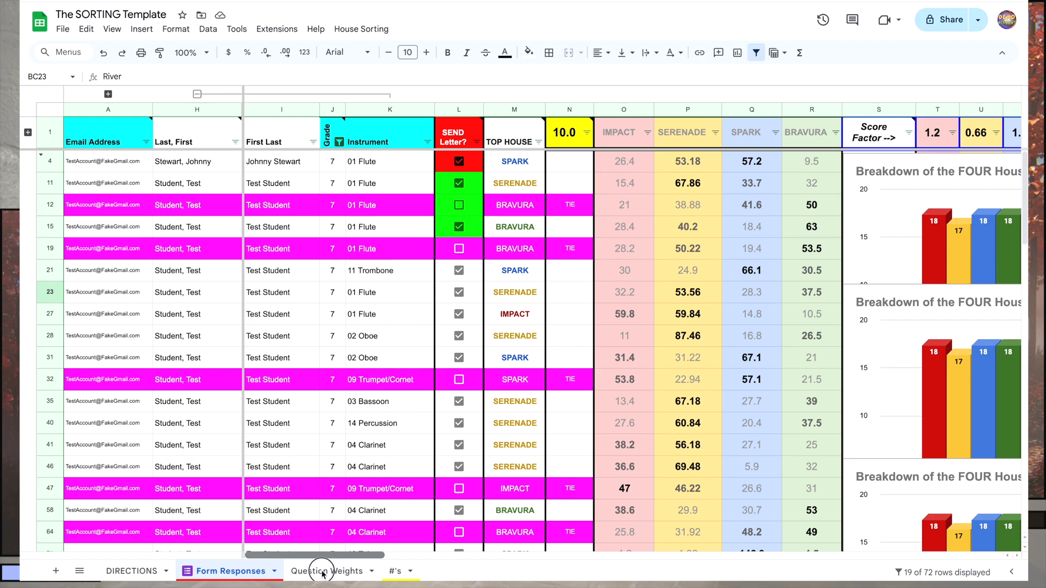
pyautogui.click(384, 381)
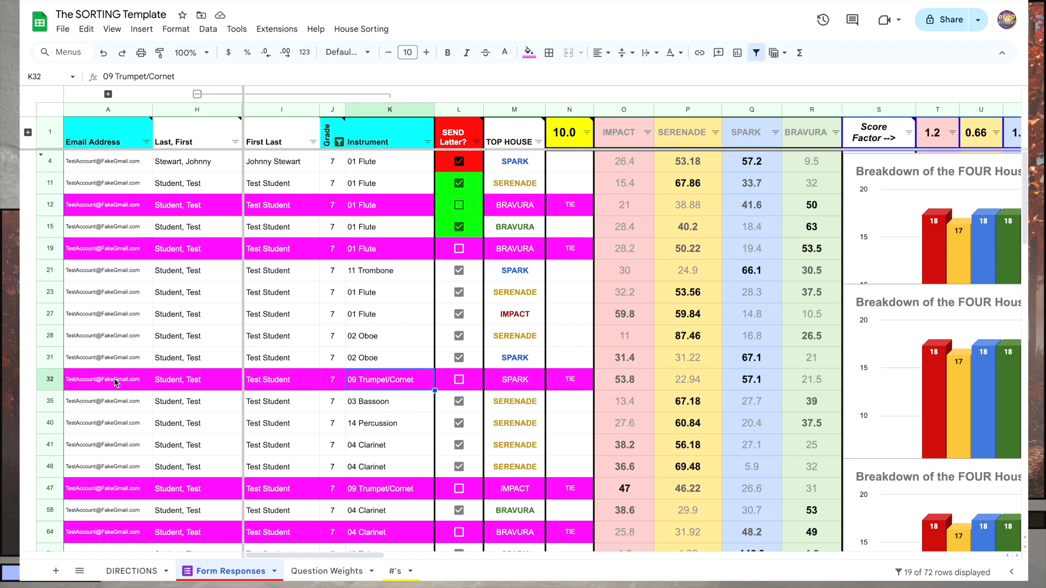
pyautogui.click(48, 380)
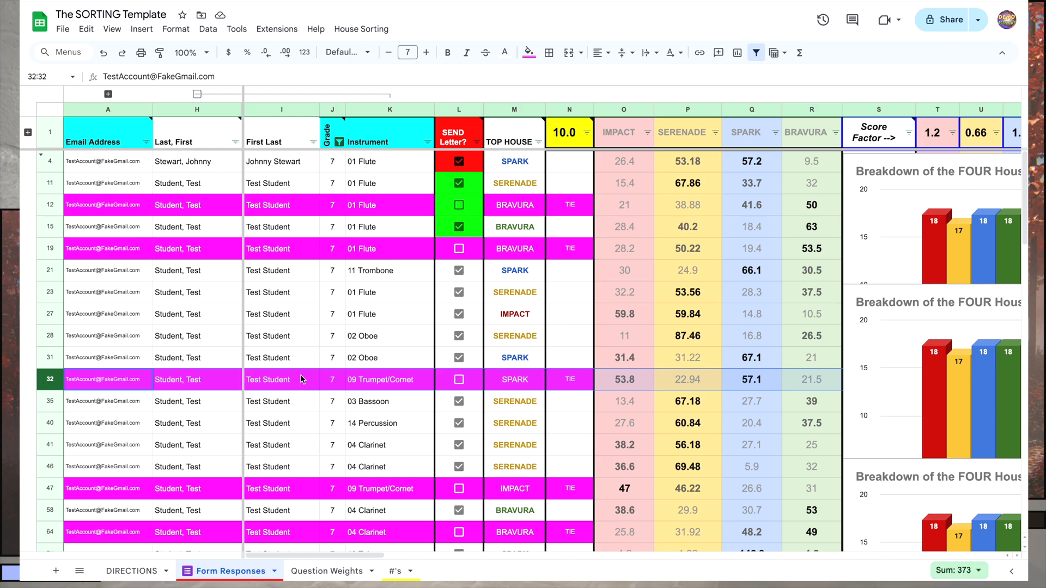
pyautogui.moveTo(350, 555); pyautogui.dragTo(397, 572)
pyautogui.click(361, 130)
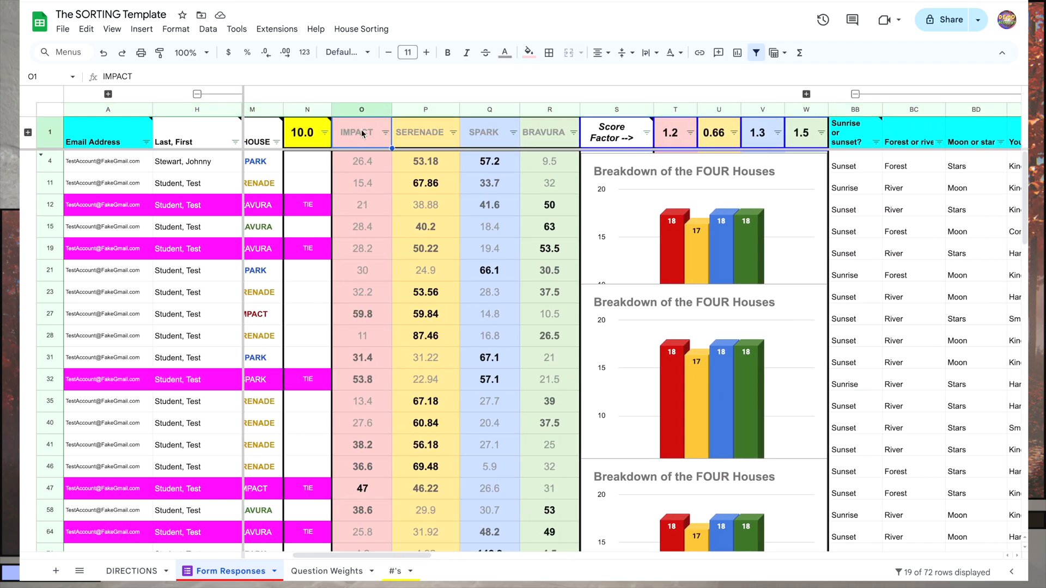
pyautogui.click(503, 137)
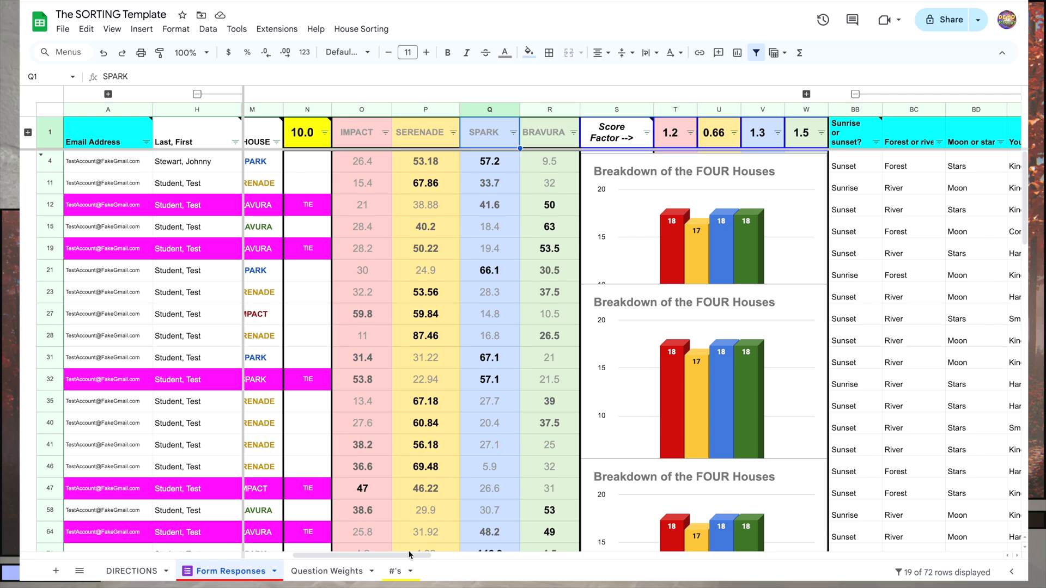
# - Examine the trumpet student's questionnaire answers in row 32, from column BE through column BP
pyautogui.moveTo(406, 556); pyautogui.dragTo(524, 556)
pyautogui.click(467, 385)
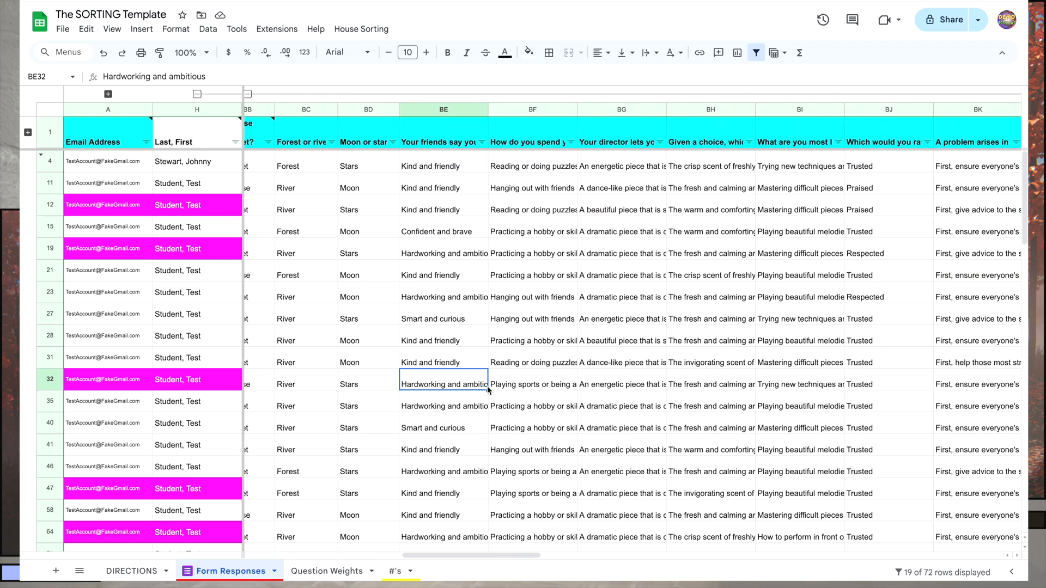
pyautogui.click(537, 386)
pyautogui.click(640, 385)
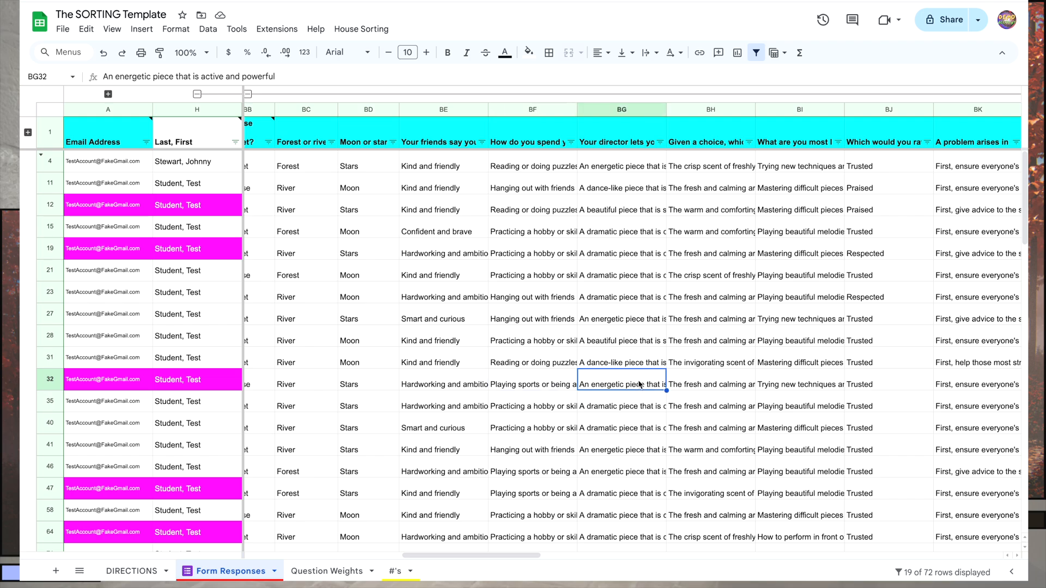
pyautogui.click(468, 386)
pyautogui.click(732, 388)
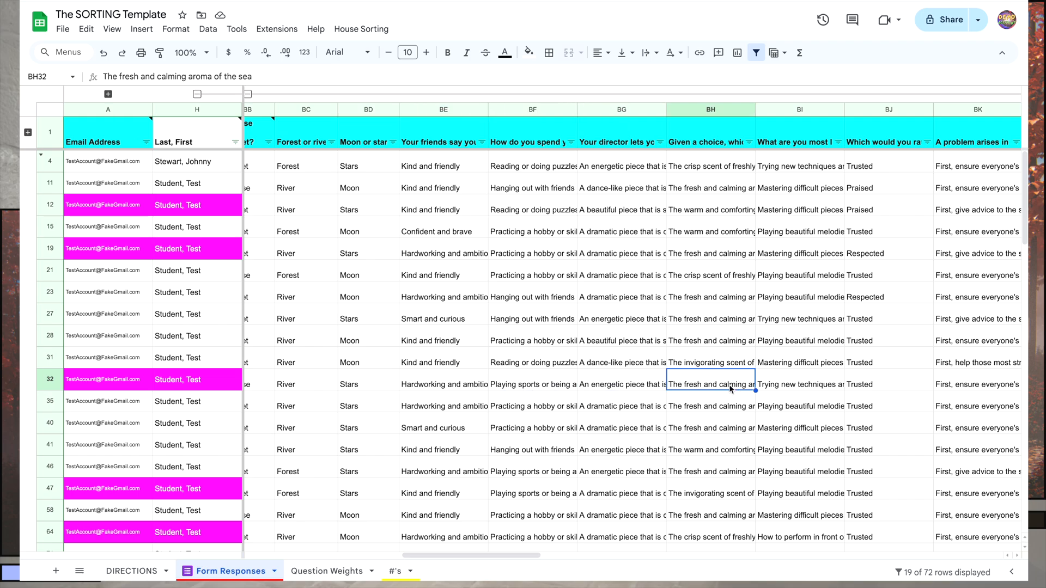
pyautogui.click(793, 384)
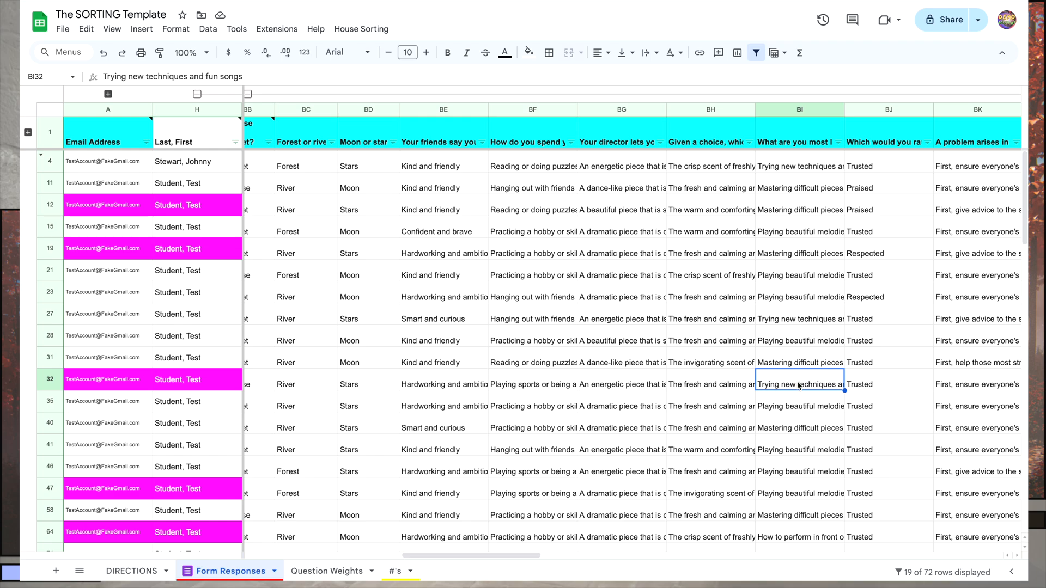
pyautogui.moveTo(505, 555); pyautogui.dragTo(614, 561)
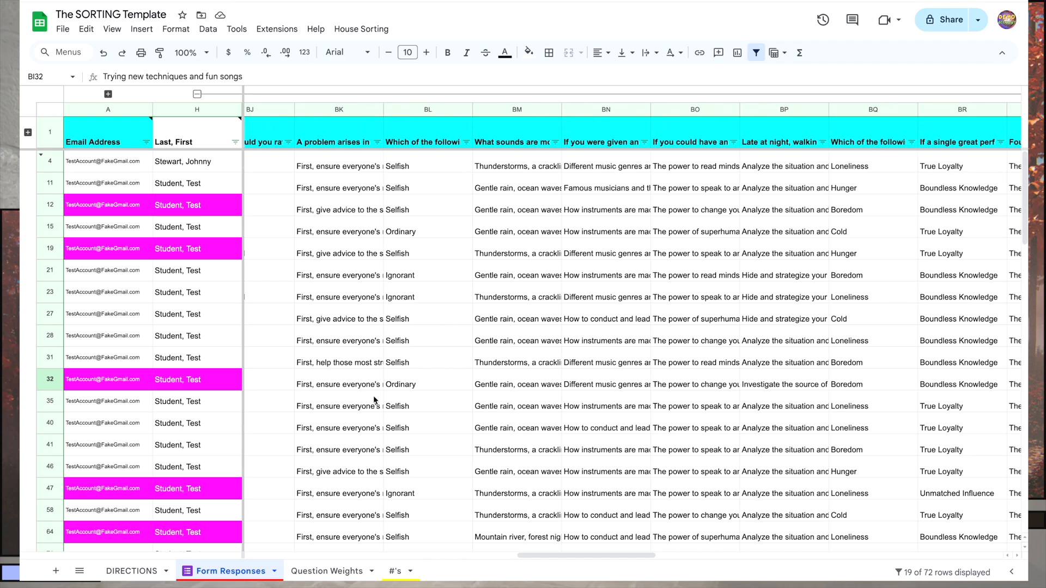
pyautogui.click(433, 386)
pyautogui.click(520, 386)
pyautogui.click(634, 385)
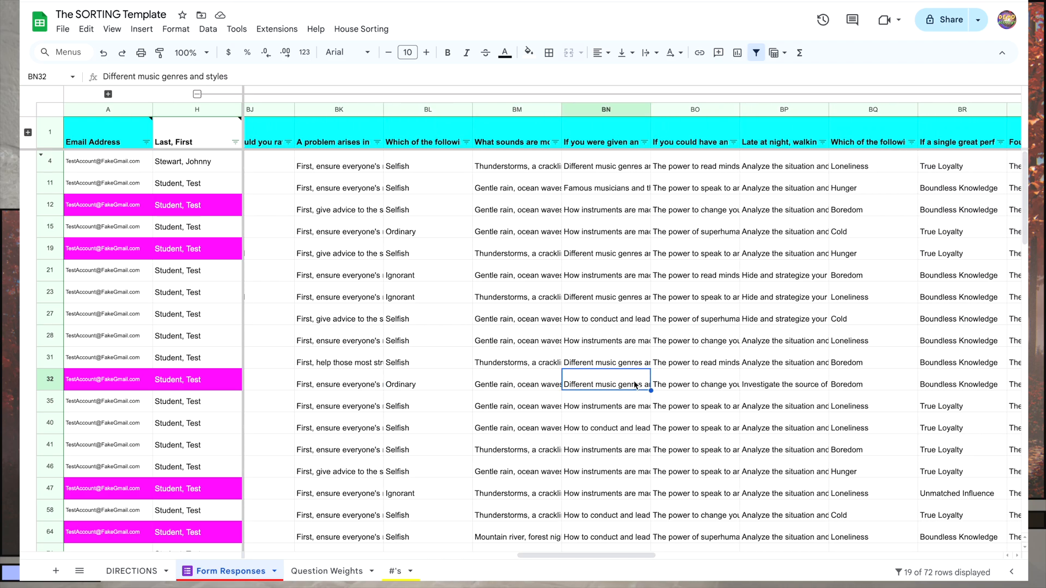
pyautogui.click(785, 387)
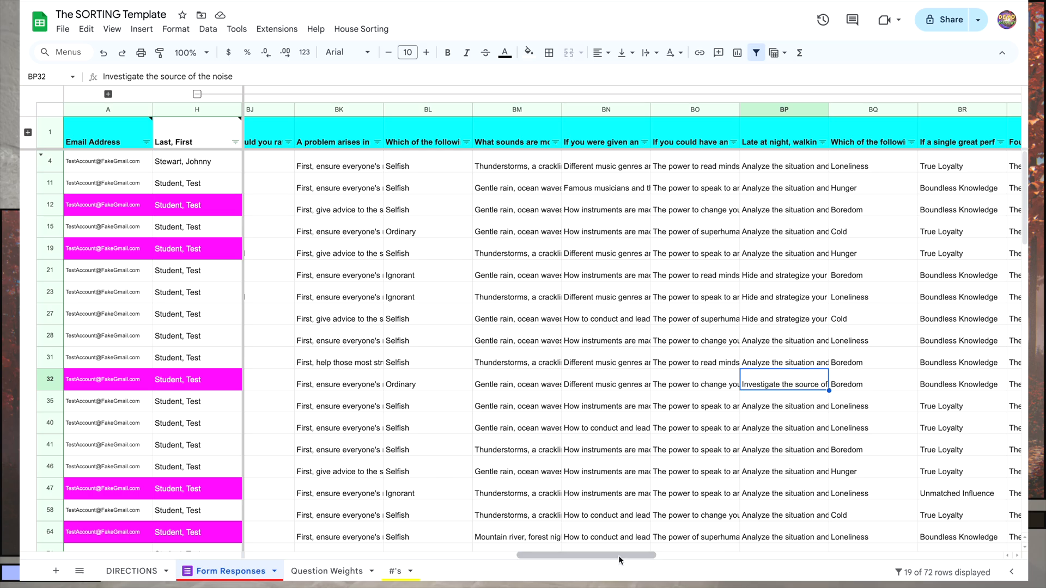
# - Change the TOP HOUSE of the tied trumpet student in row 32 to IMPACT
pyautogui.moveTo(616, 555); pyautogui.dragTo(394, 572)
pyautogui.hscroll(-2, 512, 386)
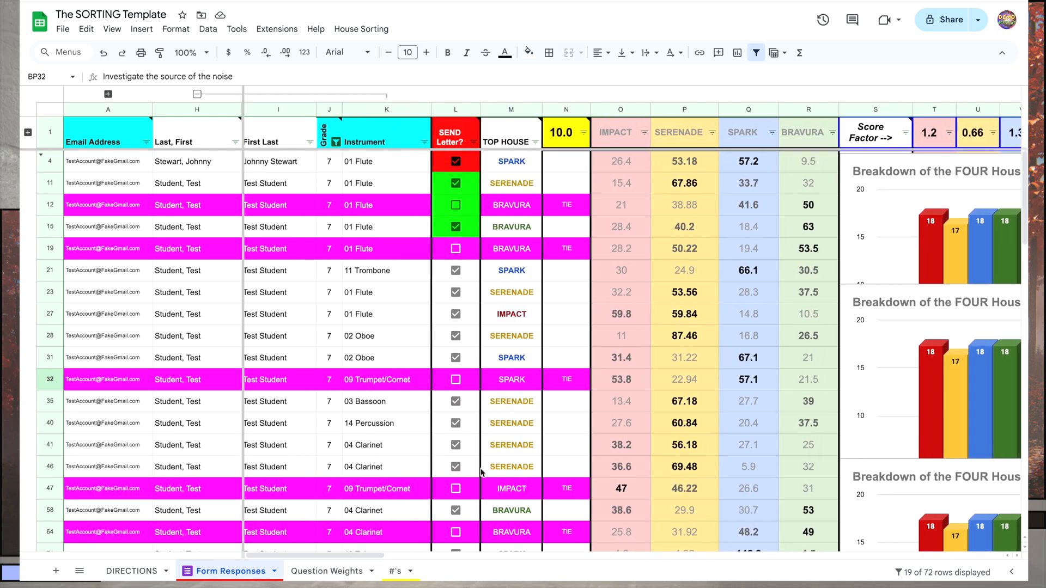
pyautogui.click(512, 384)
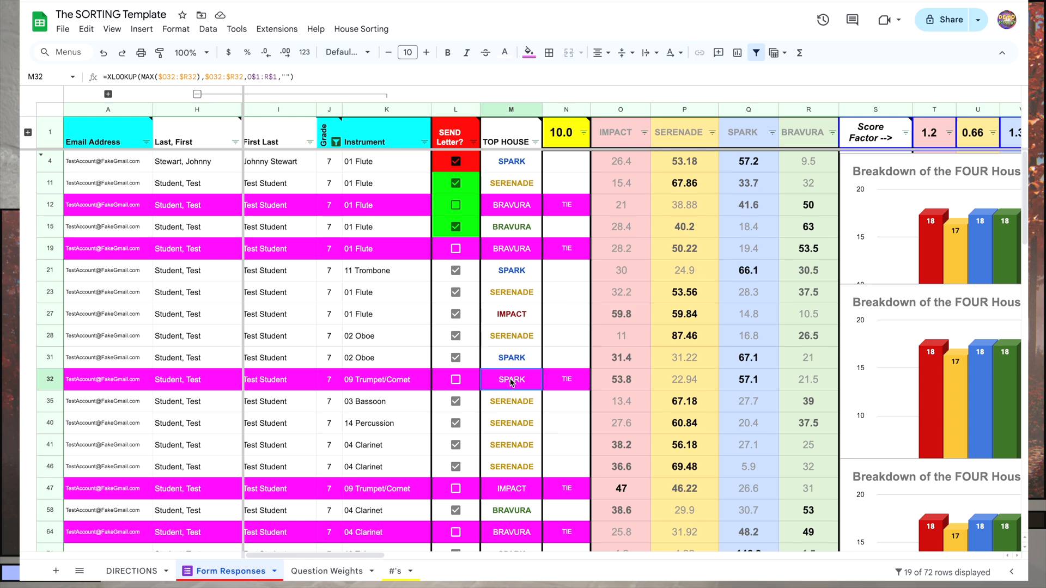
pyautogui.doubleClick(511, 381)
pyautogui.click(507, 400)
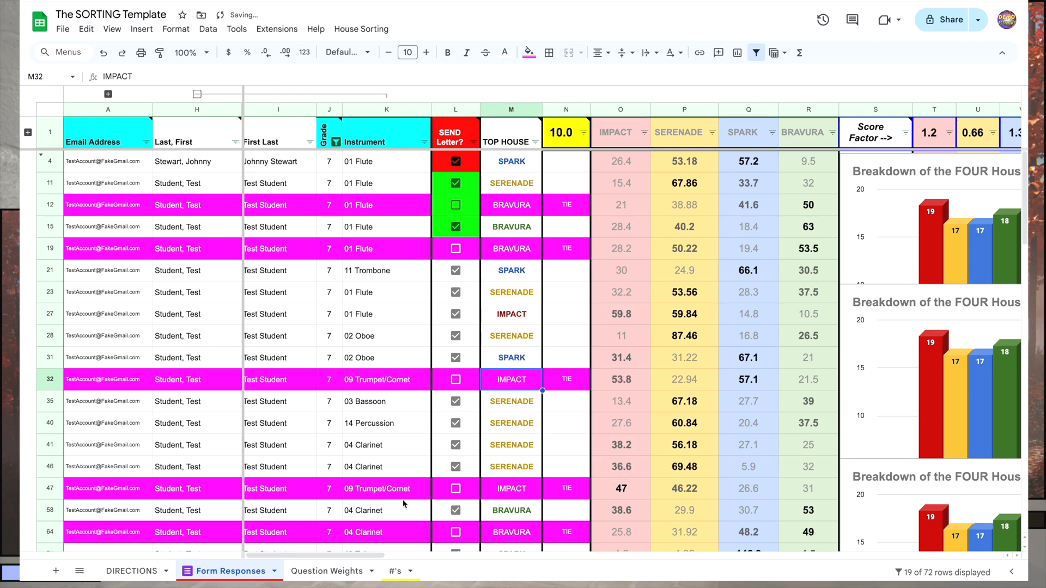
# - Clear the TIE flag in N32 for the trumpet student
pyautogui.click(564, 382)
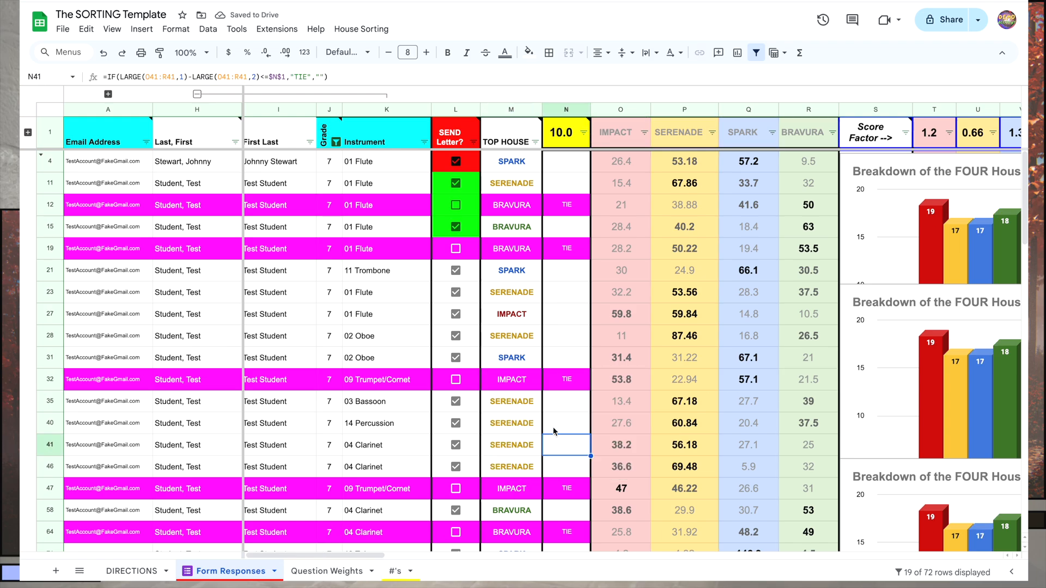
pyautogui.press('Delete')
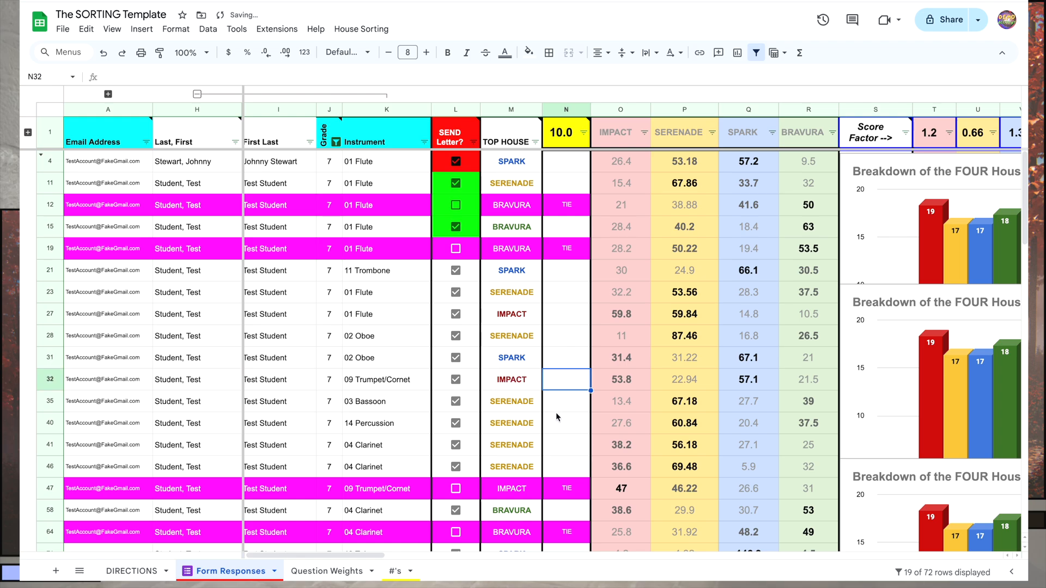
pyautogui.click(555, 415)
pyautogui.click(531, 381)
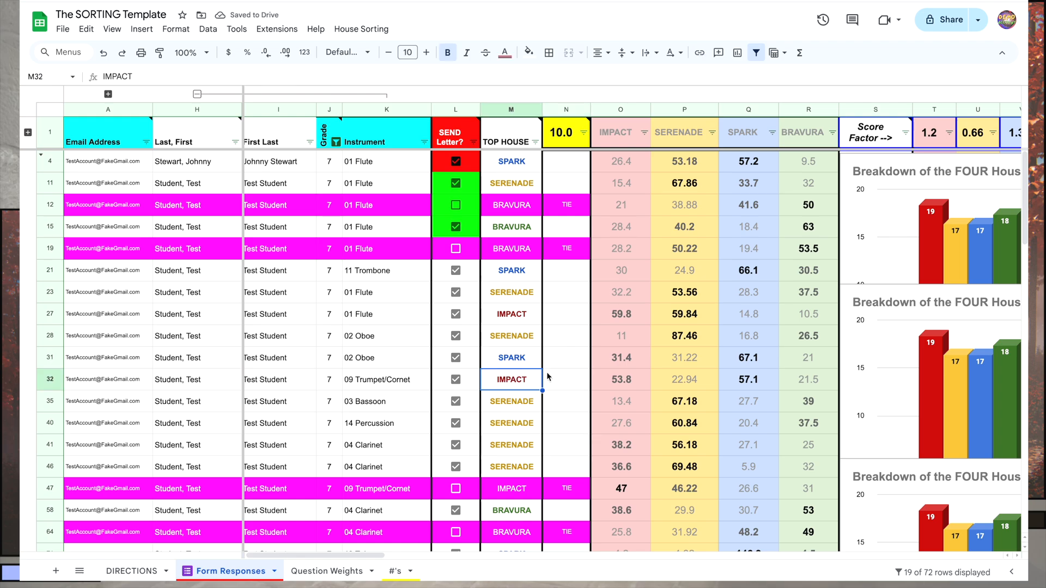
# - Review the grade 7 counts for IMPACT, BRAVURA and SERENADE in the #'s sheet
pyautogui.click(565, 249)
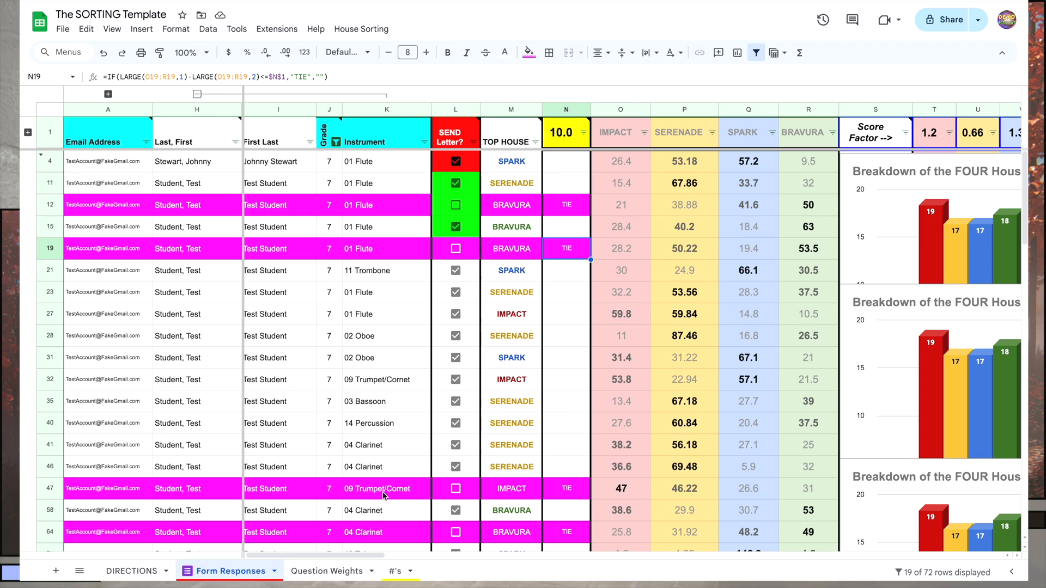
pyautogui.click(394, 571)
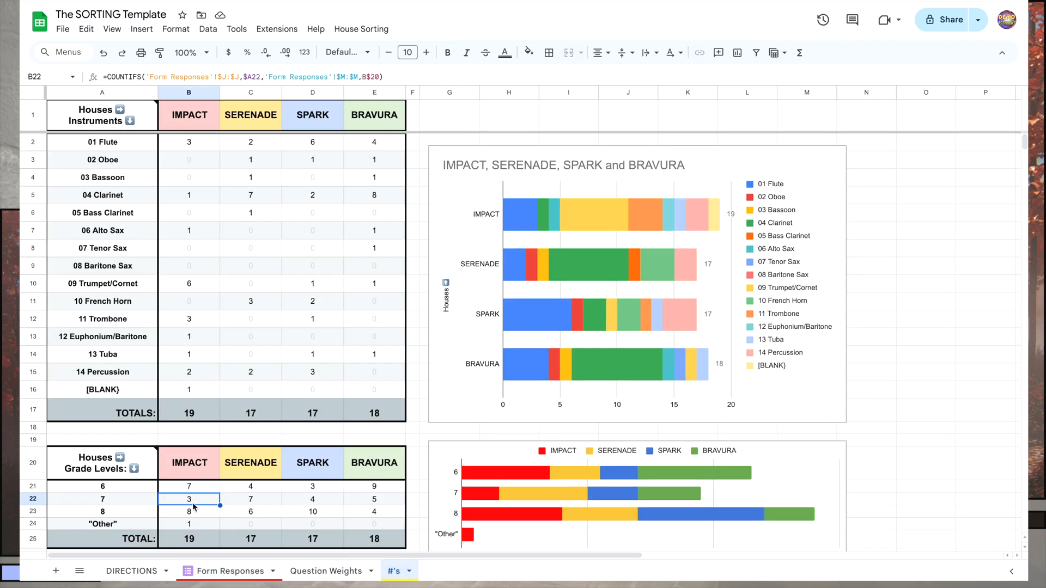
pyautogui.click(380, 503)
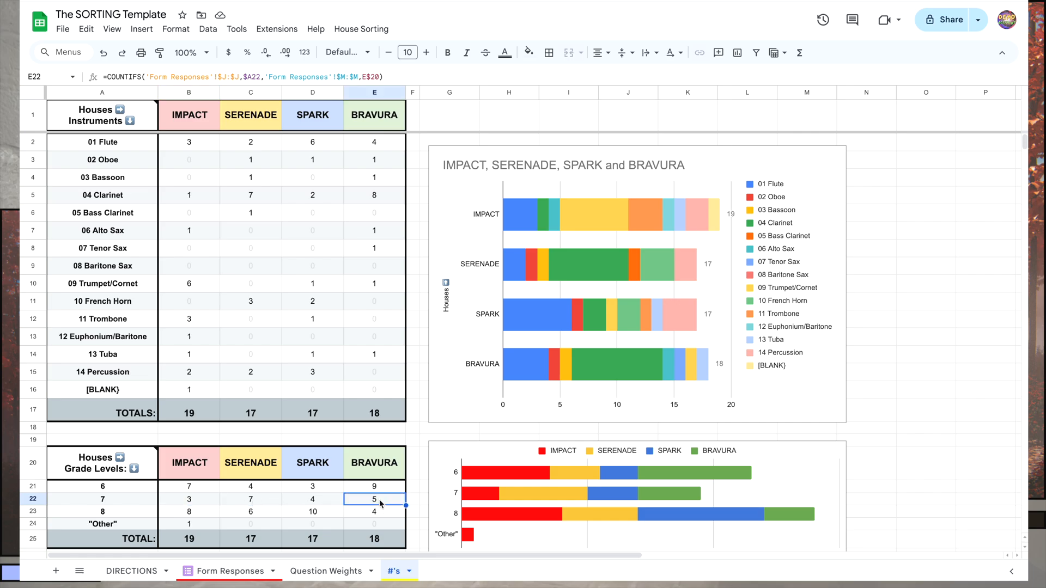
pyautogui.click(203, 504)
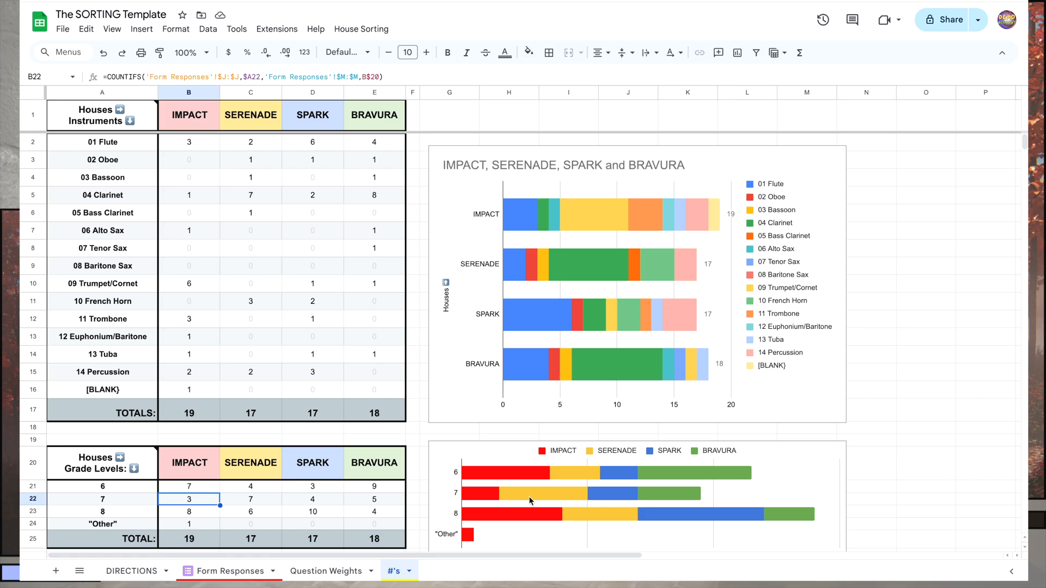
pyautogui.click(251, 501)
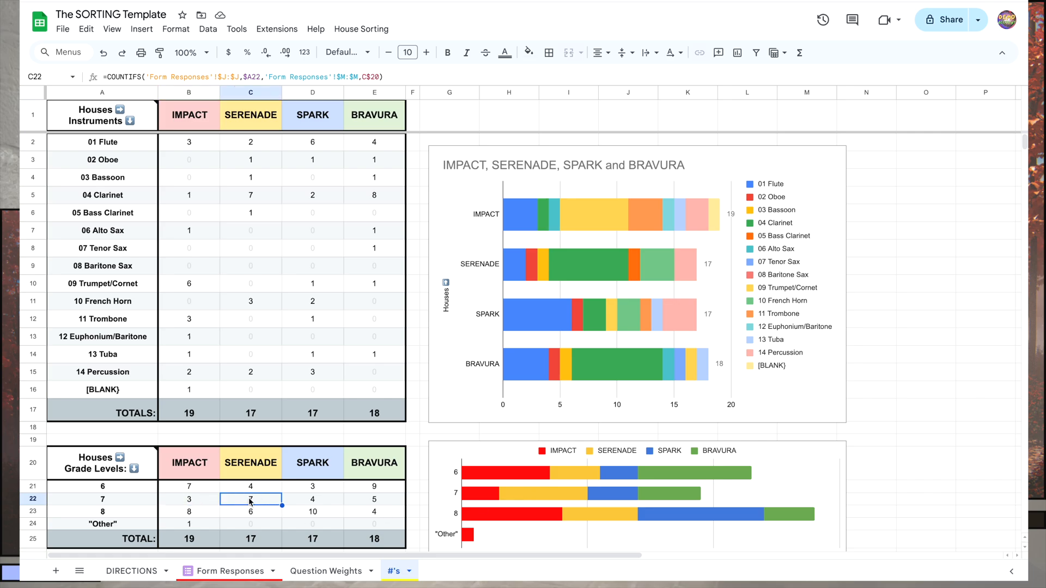
# - Clear the TIE flag in N19 for the flute student on the Form Responses sheet
pyautogui.click(229, 572)
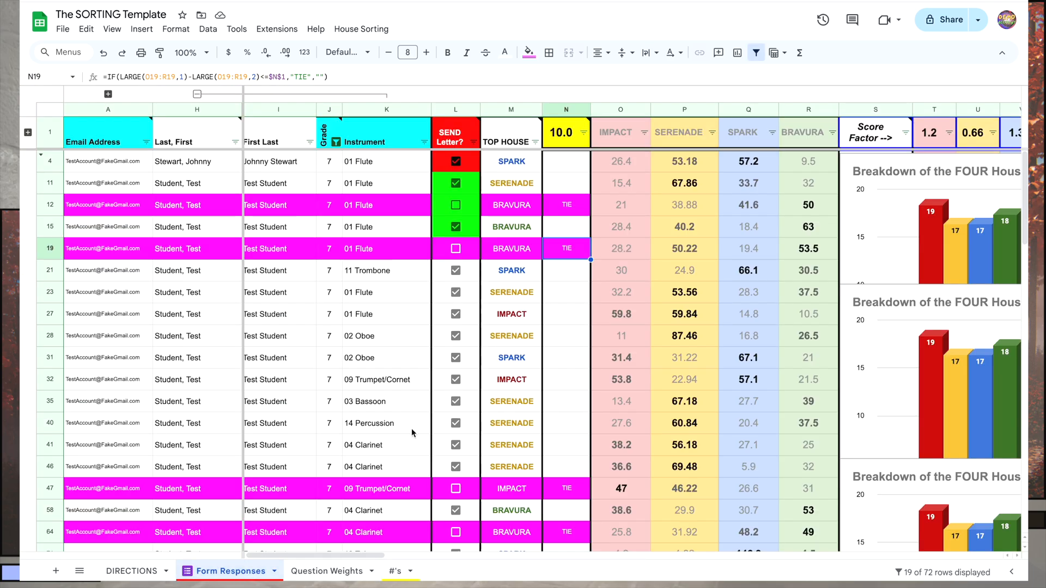
pyautogui.click(515, 251)
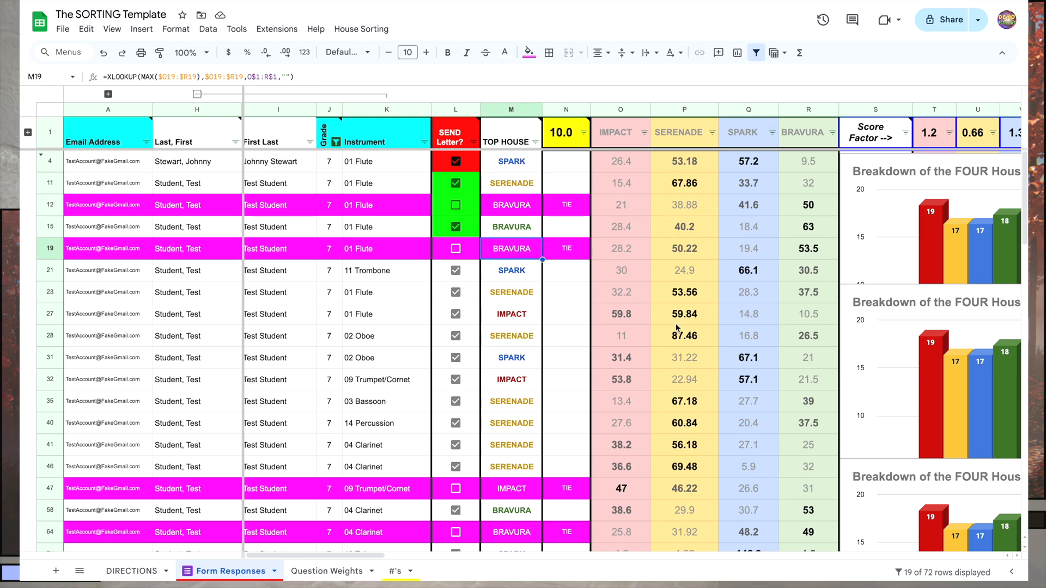
pyautogui.click(566, 251)
pyautogui.press('Delete')
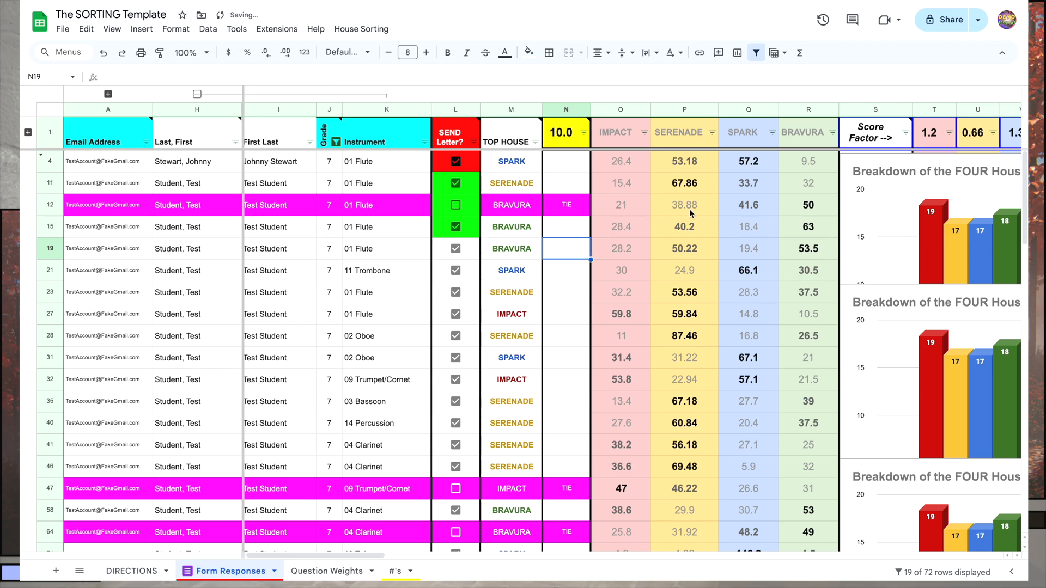
# - Compare the BRAVURA and SPARK scores of the flute student in row 12 and clear the TIE flag in N12
pyautogui.click(812, 211)
pyautogui.click(762, 211)
pyautogui.click(561, 206)
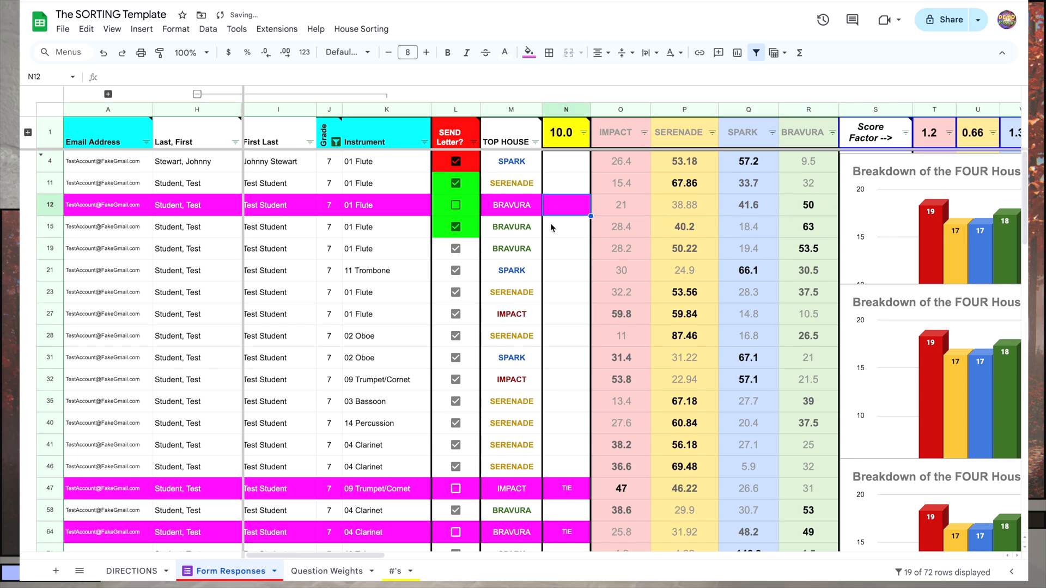
pyautogui.press('Delete')
pyautogui.click(562, 245)
# - Clear the TIE flag in N47 for the tied trumpet student
pyautogui.scroll(-3, 560, 242)
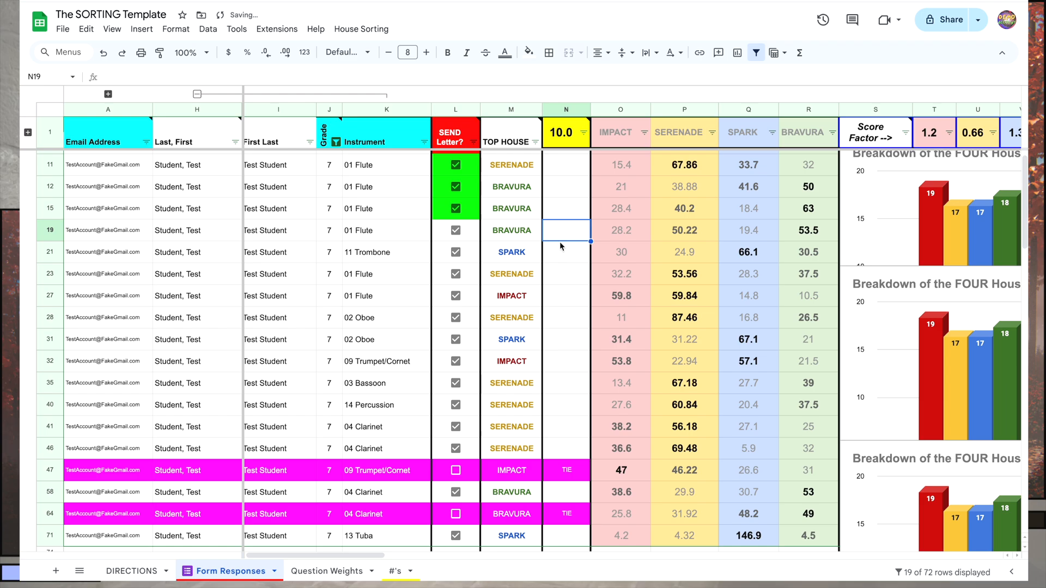
pyautogui.click(395, 349)
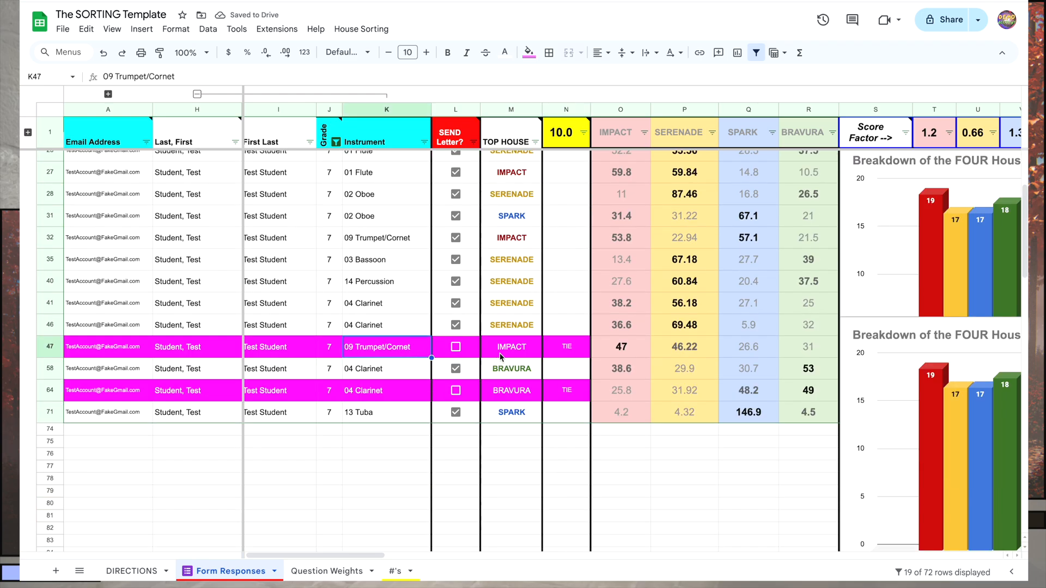
pyautogui.click(558, 350)
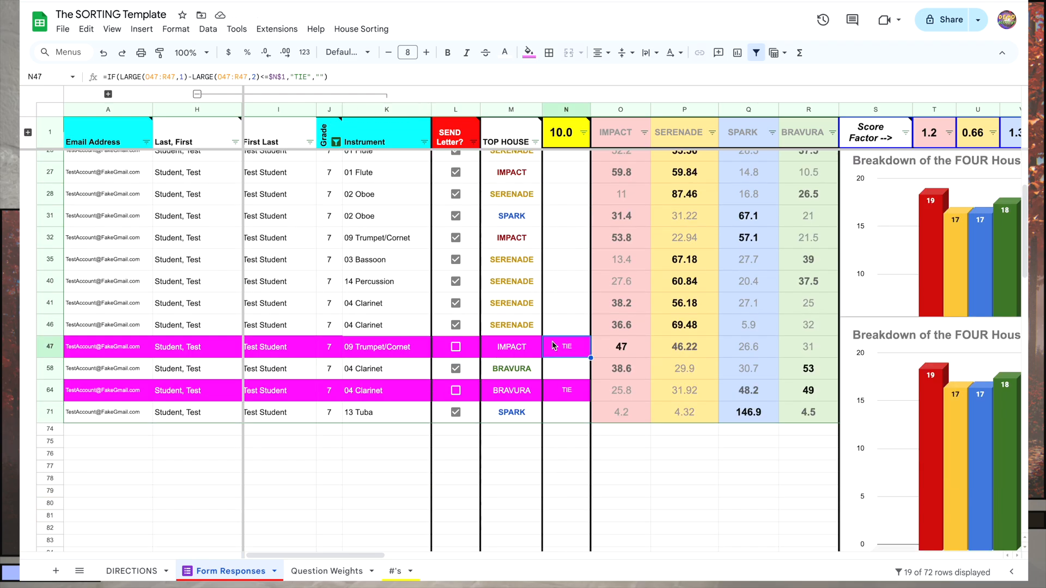
pyautogui.press('Delete')
# - Check the SPARK score and TIE formula of the clarinet student in row 64 and the grade-level counts in the #'s sheet
pyautogui.click(751, 389)
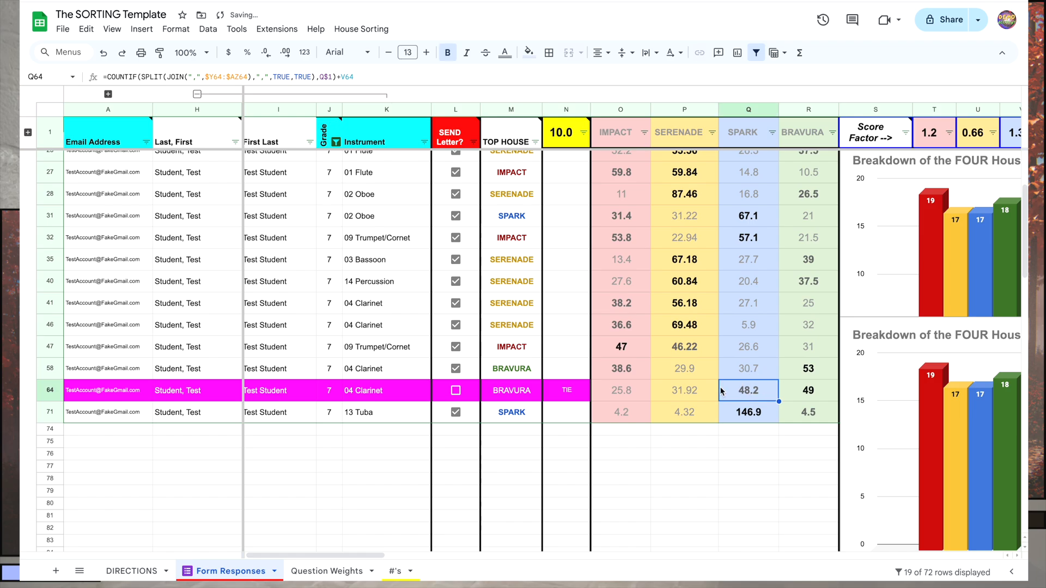
pyautogui.click(550, 390)
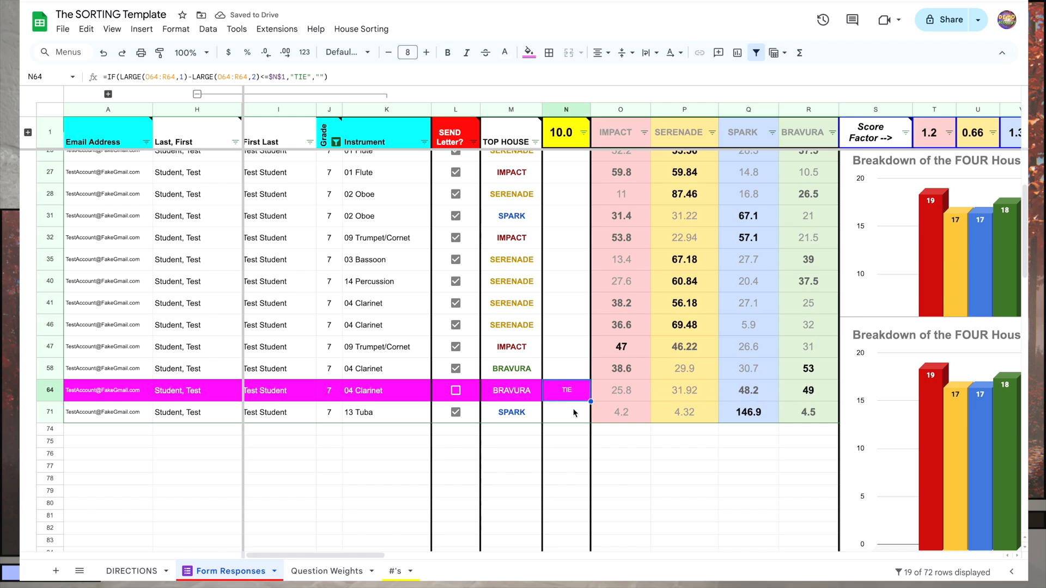
pyautogui.moveTo(479, 484); pyautogui.dragTo(343, 517)
pyautogui.click(395, 571)
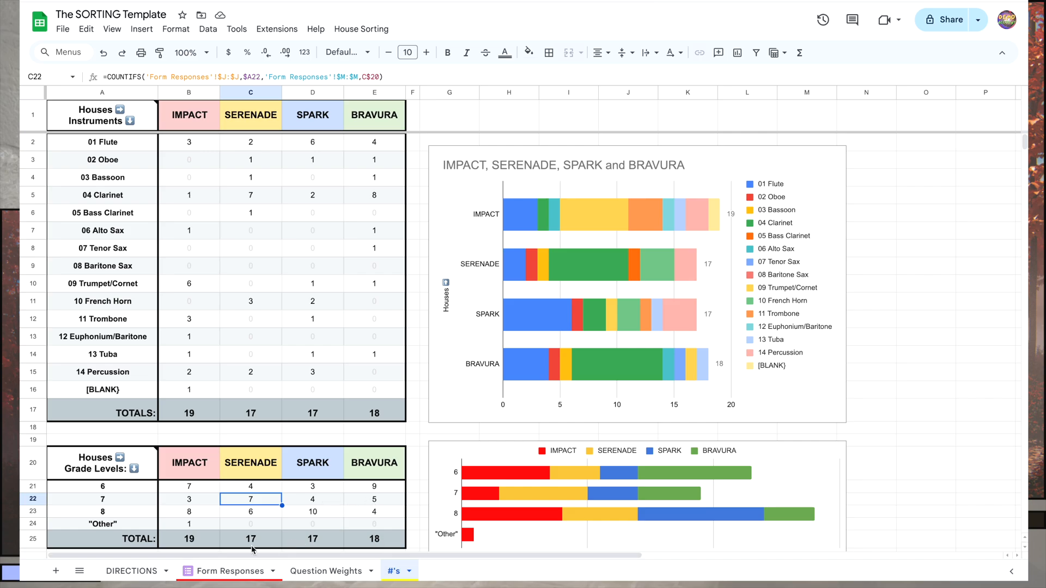
# - Clear the TIE flag in N64 for the clarinet student on the Form Responses sheet
pyautogui.click(188, 573)
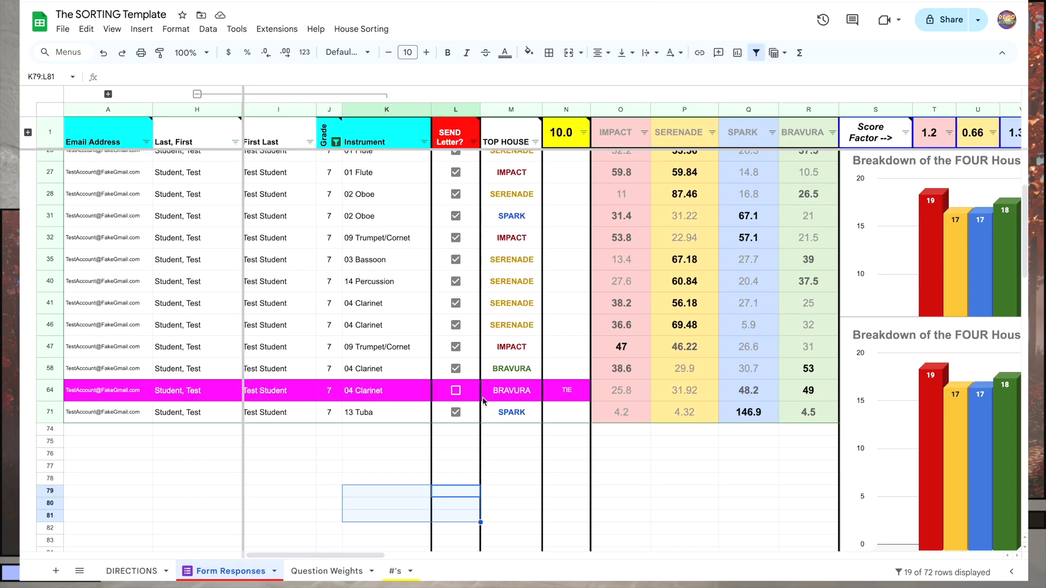
pyautogui.click(552, 395)
pyautogui.press('Delete')
pyautogui.click(550, 368)
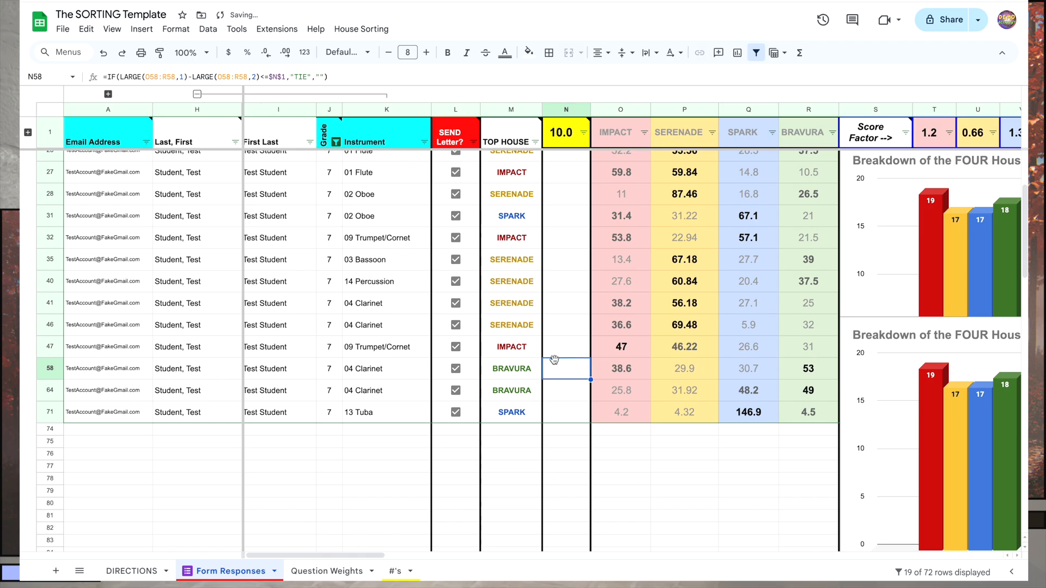
# - Reset the Grade column filter to include all grades
pyautogui.scroll(3, 558, 366)
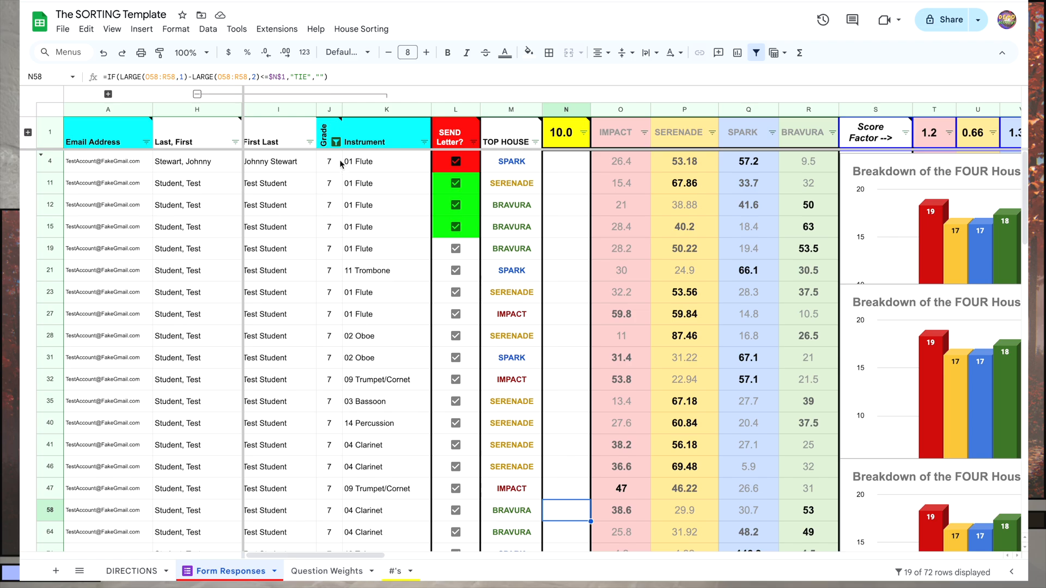
pyautogui.click(336, 142)
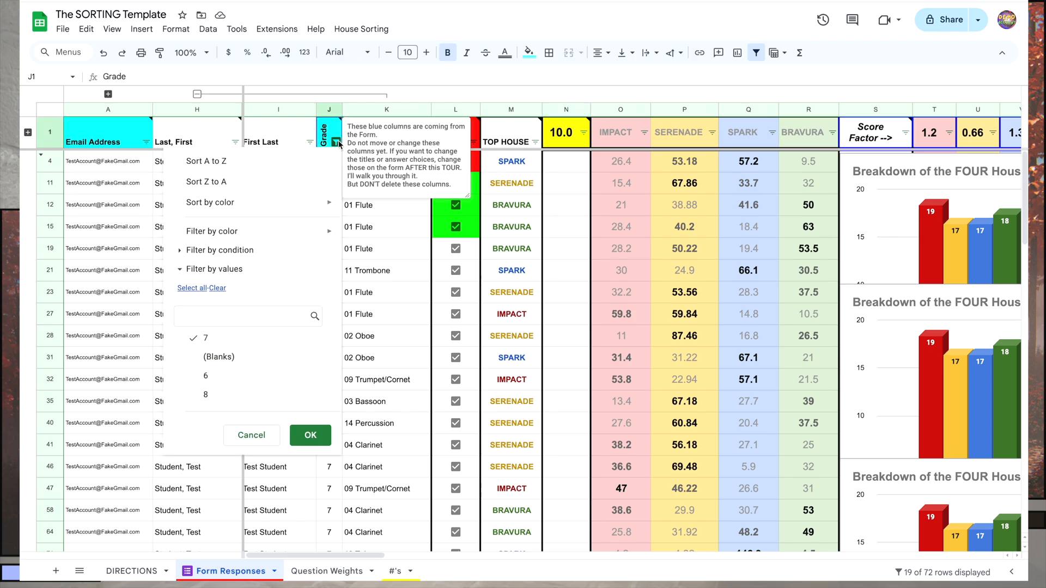
pyautogui.click(198, 289)
pyautogui.click(311, 435)
pyautogui.click(328, 381)
pyautogui.scroll(1, 288, 411)
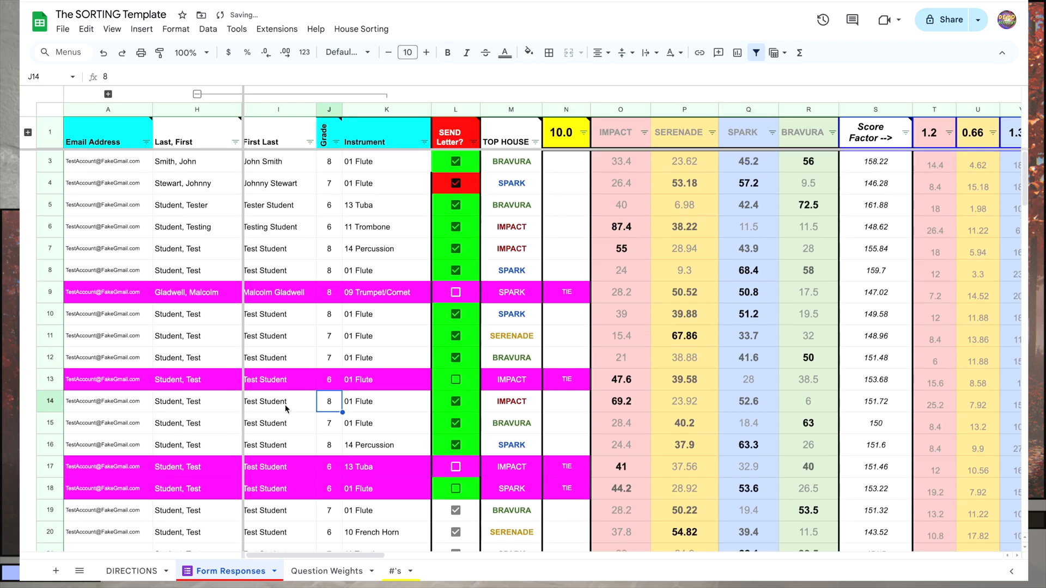
pyautogui.scroll(-1, 271, 297)
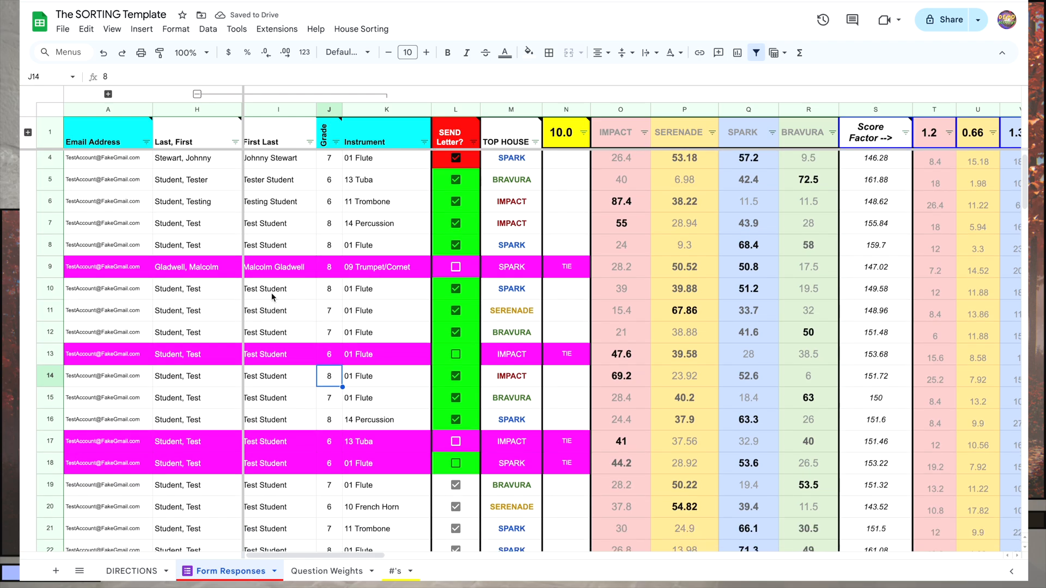
pyautogui.scroll(1, 289, 320)
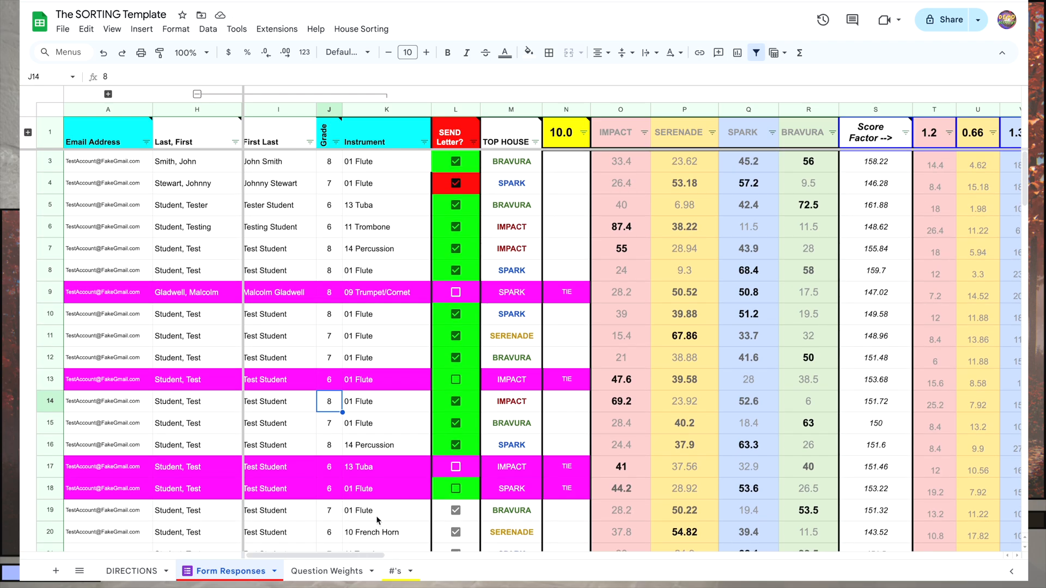
# - Examine the 09 Trumpet/Cornet counts across the four houses in row 10 of the #'s sheet
pyautogui.click(402, 571)
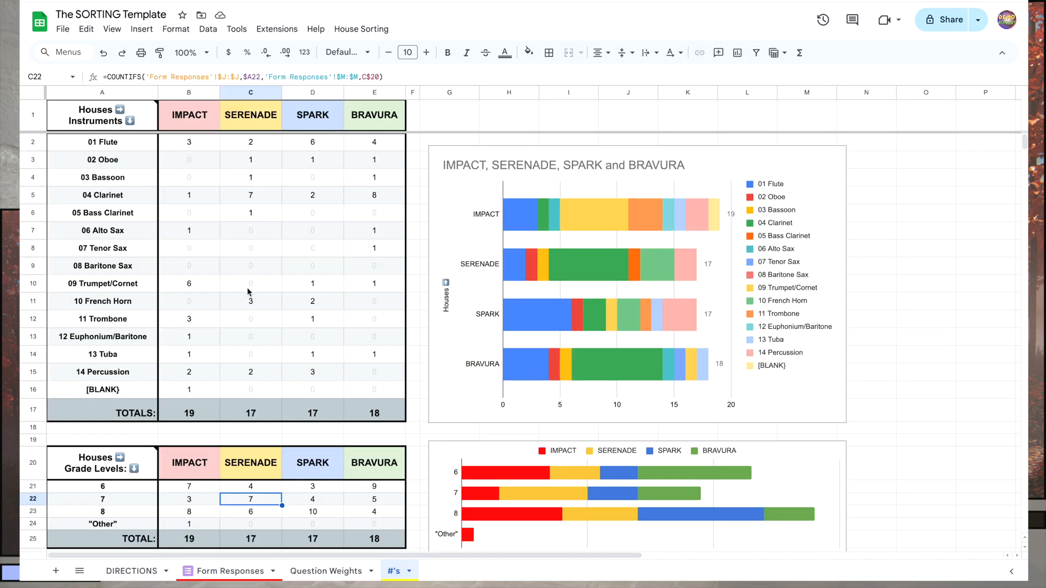
pyautogui.click(112, 286)
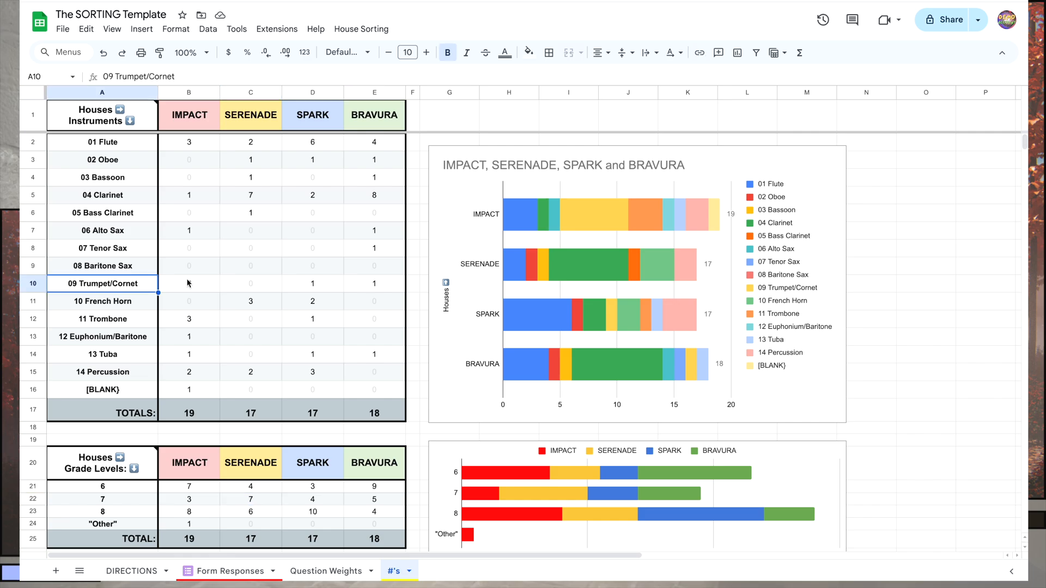
pyautogui.click(208, 286)
pyautogui.moveTo(209, 285); pyautogui.dragTo(361, 281)
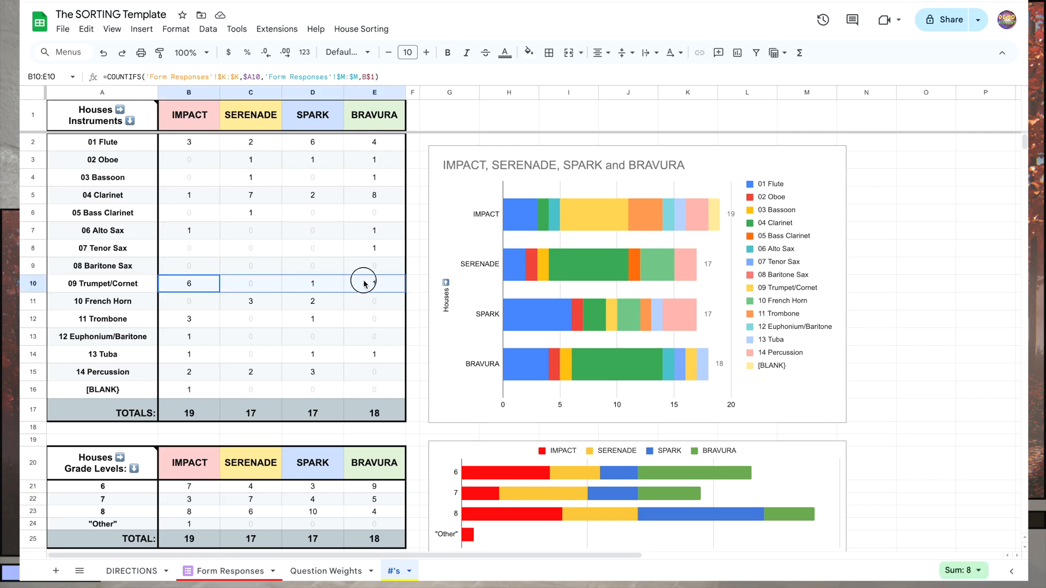
# - Filter the Instrument column on the Form Responses sheet to show only 09 Trumpet/Cornet
pyautogui.click(237, 574)
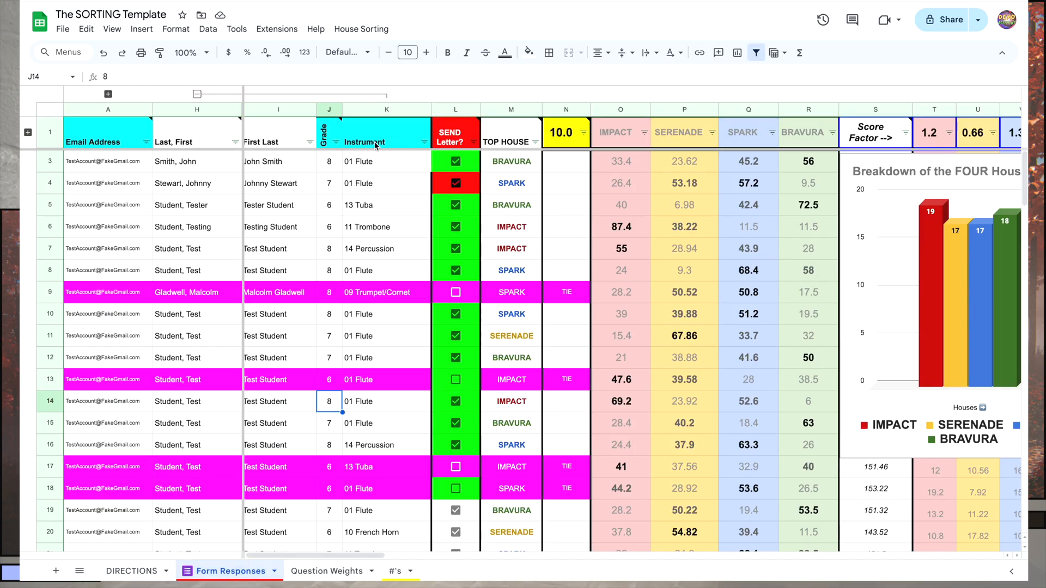
pyautogui.click(424, 143)
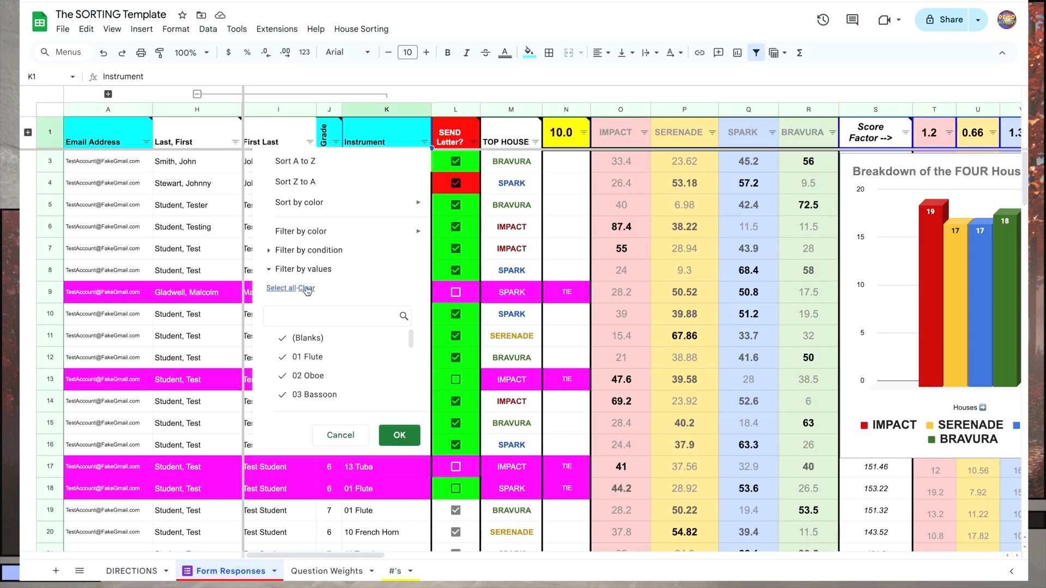
pyautogui.scroll(-3, 318, 349)
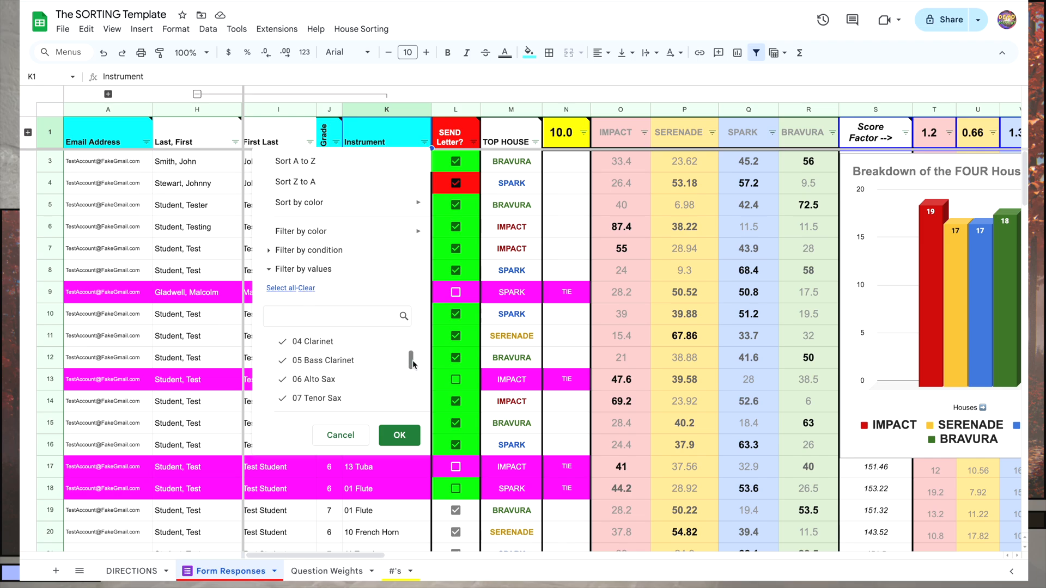
pyautogui.moveTo(412, 358); pyautogui.dragTo(411, 375)
pyautogui.click(306, 288)
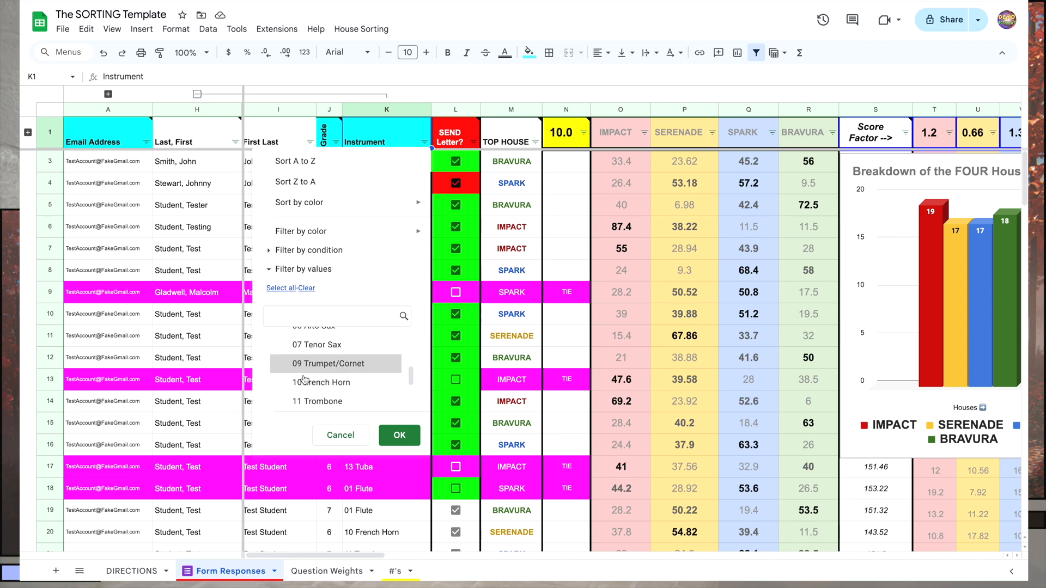
pyautogui.click(396, 435)
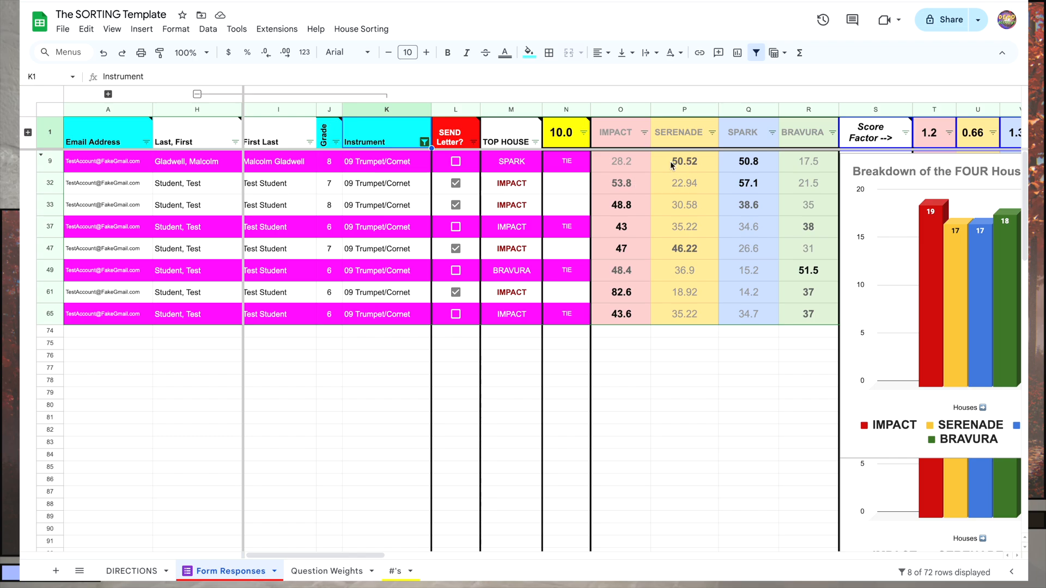
# - Compare the TOP HOUSE and SERENADE score of the tied grade 8 trumpet student in row 9
pyautogui.click(507, 166)
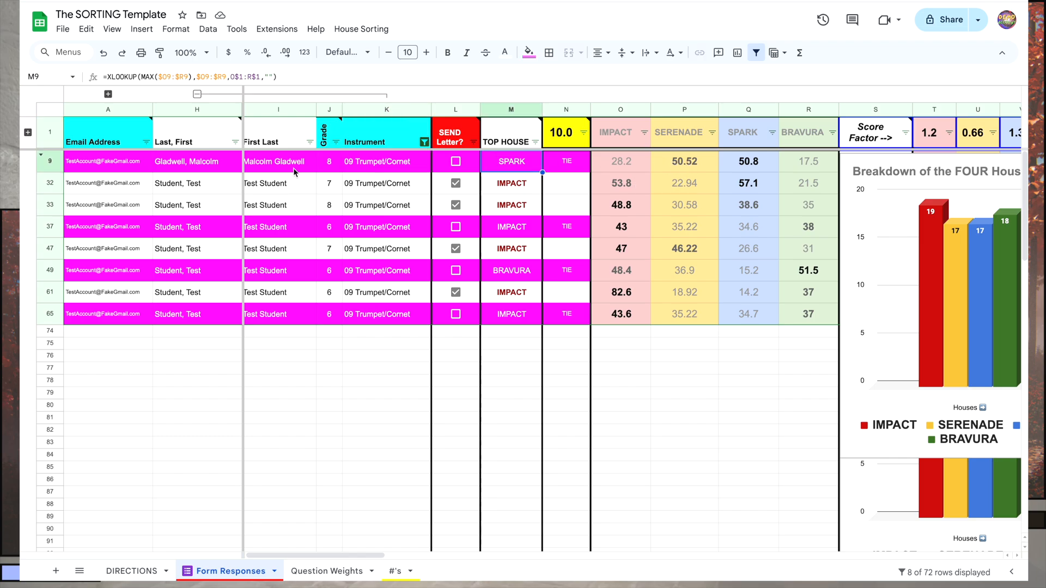
pyautogui.click(691, 162)
pyautogui.click(516, 165)
# - Compare the SERENADE and IMPACT scores, TOP HOUSE and grade of the trumpet student in row 47
pyautogui.click(516, 255)
pyautogui.click(684, 249)
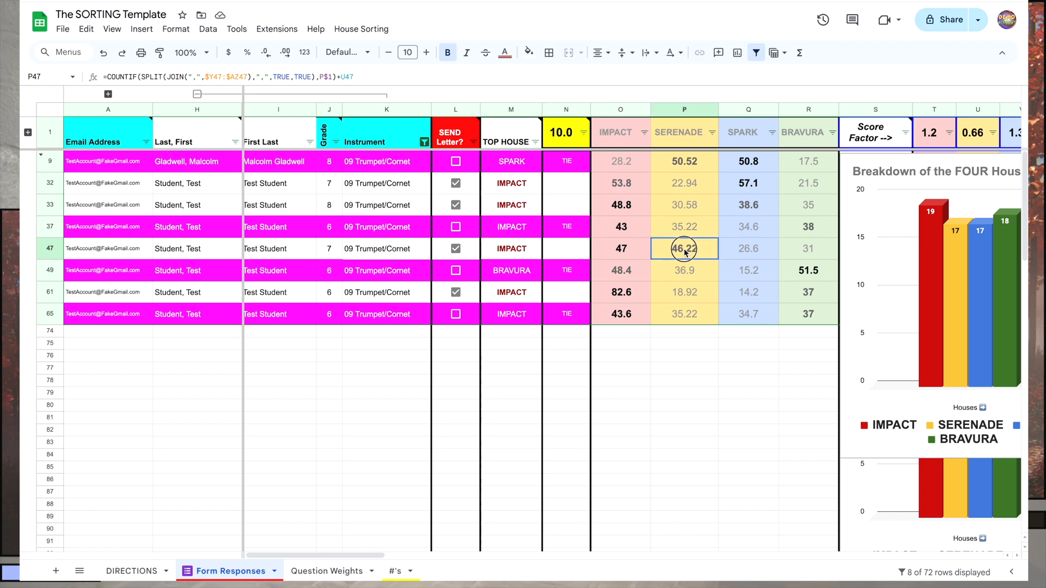
pyautogui.click(635, 252)
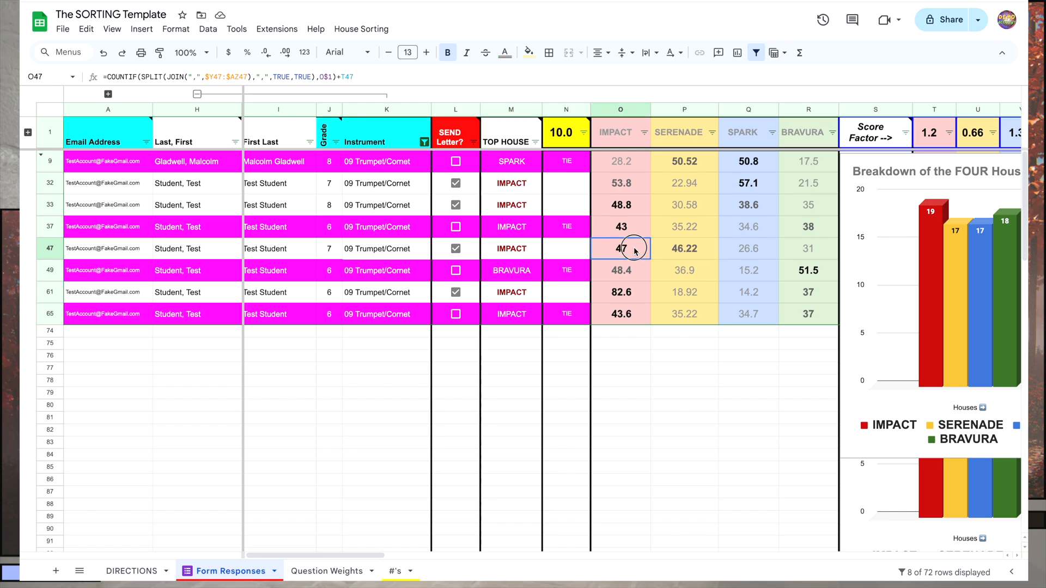
pyautogui.click(514, 251)
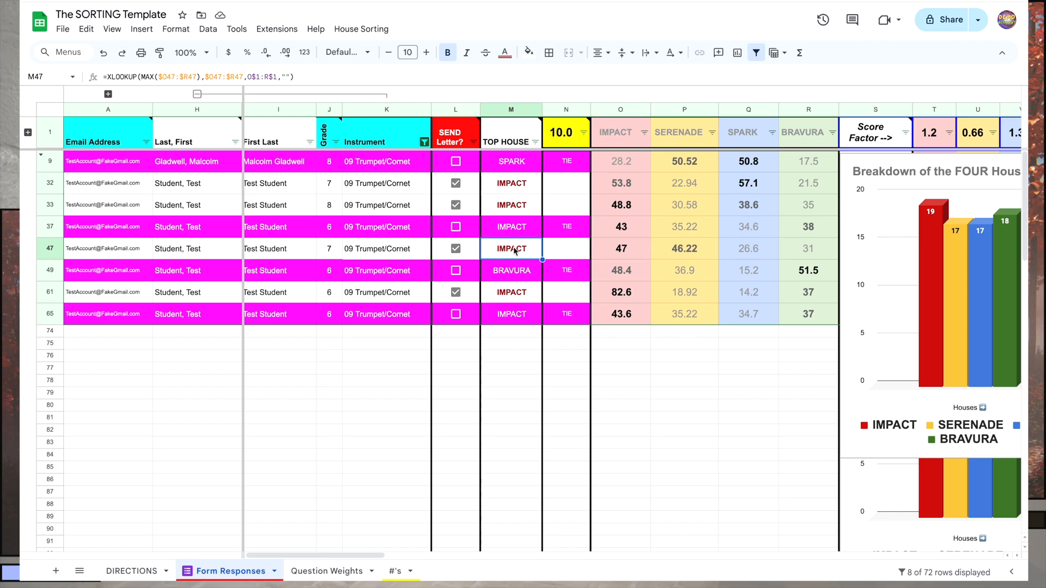
pyautogui.click(331, 251)
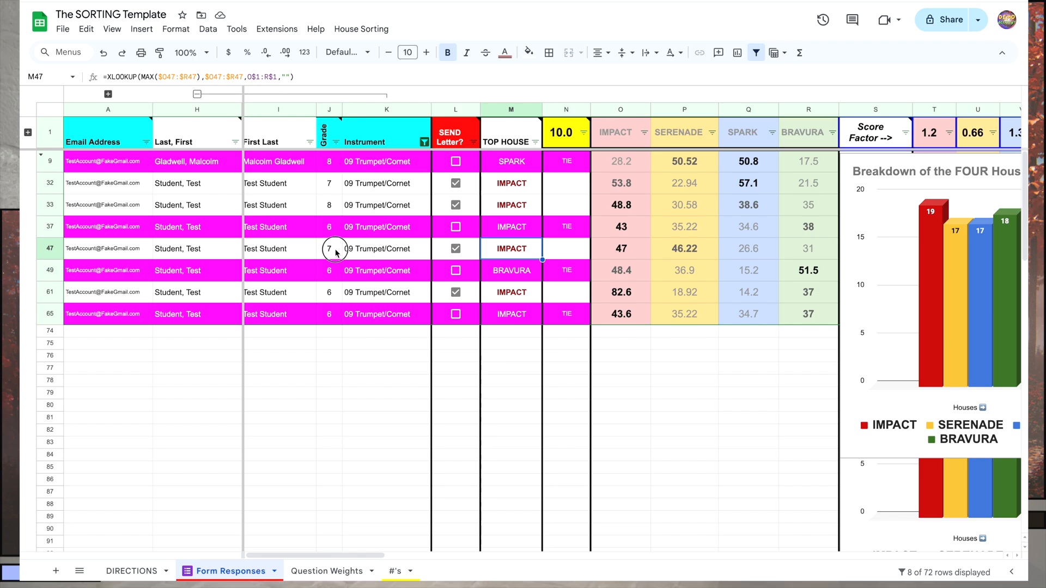
# - Set the TOP HOUSE of the grade 7 trumpet student in row 47 to SERENADE
pyautogui.click(518, 253)
pyautogui.doubleClick(519, 254)
pyautogui.click(521, 283)
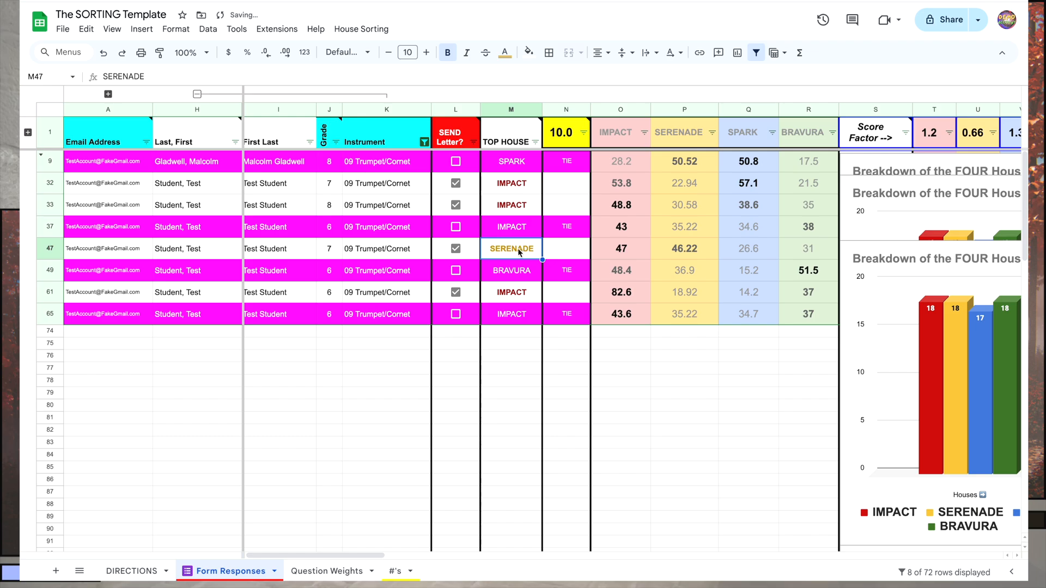
# - Check the grade 7 count for IMPACT and the SERENADE trumpet count on the #'s sheet
pyautogui.click(399, 571)
pyautogui.click(209, 501)
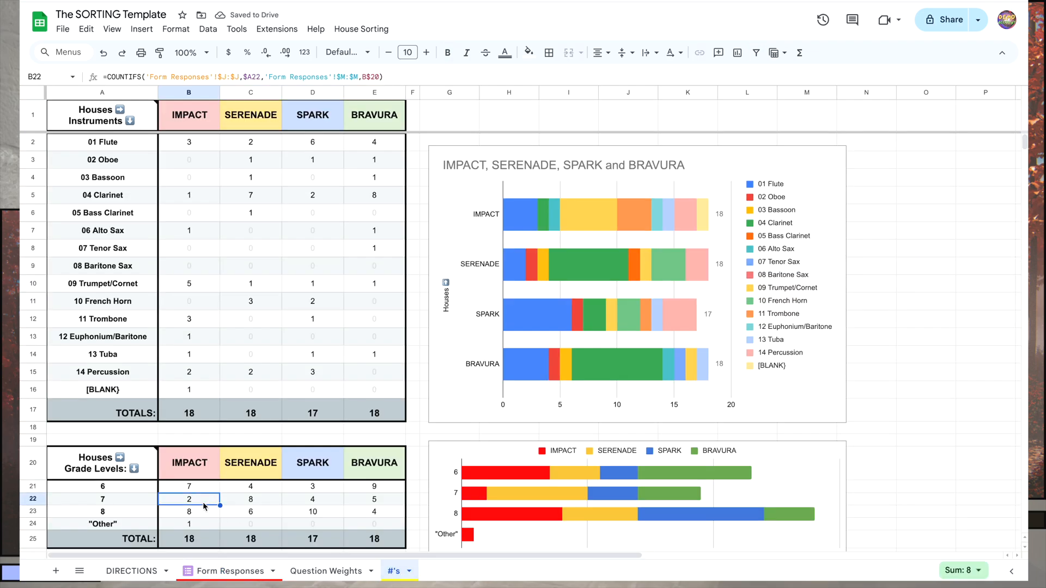
pyautogui.click(246, 288)
# - Undo the TOP HOUSE change for row 47 on the Form Responses sheet
pyautogui.click(231, 571)
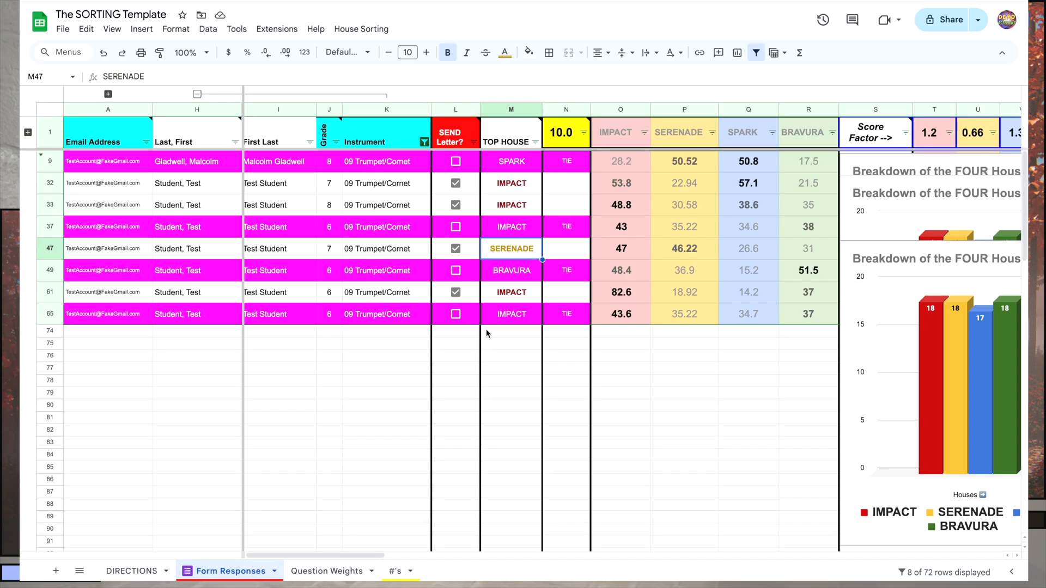
pyautogui.hotkey('ctrl', 'z')
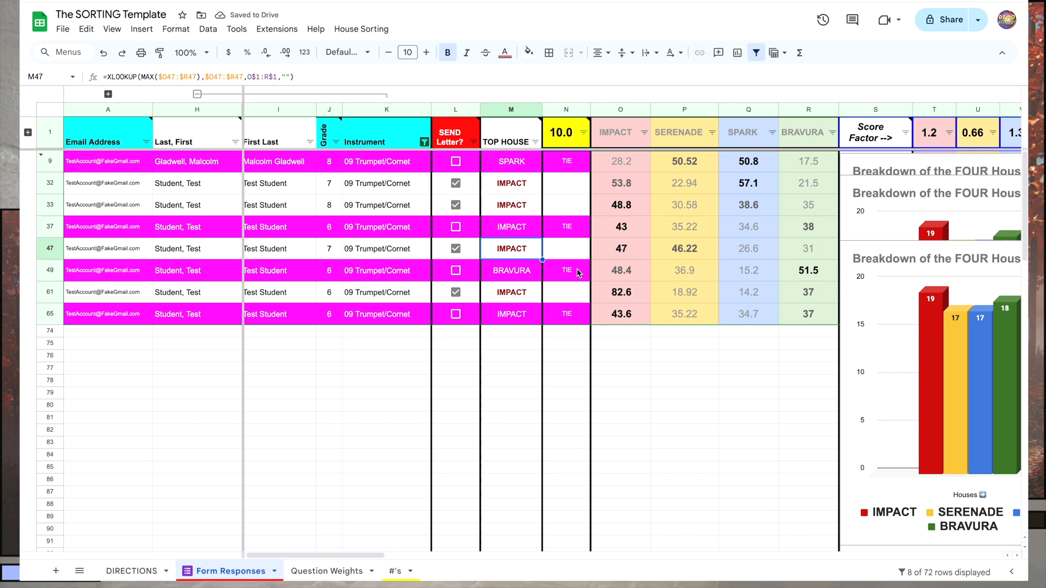
pyautogui.press('Down')
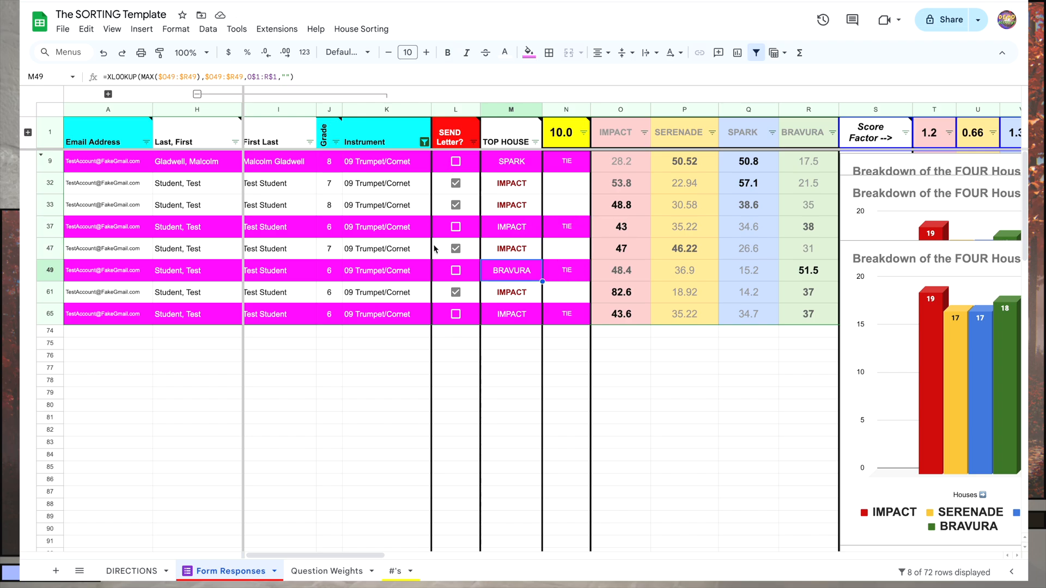
# - Reset the Instrument column filter on Form Responses to include all values
pyautogui.click(424, 143)
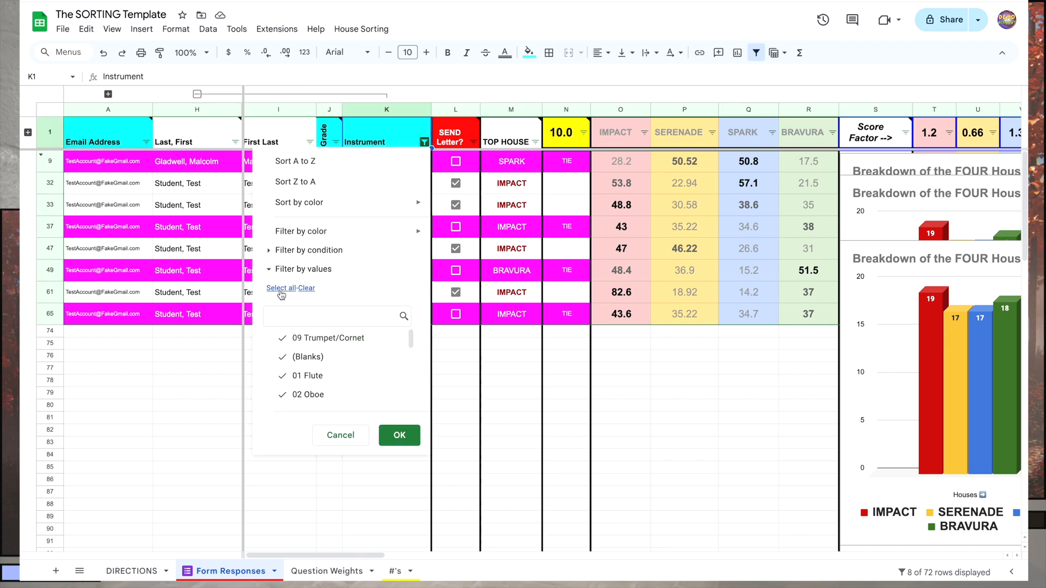
pyautogui.click(399, 435)
pyautogui.click(566, 181)
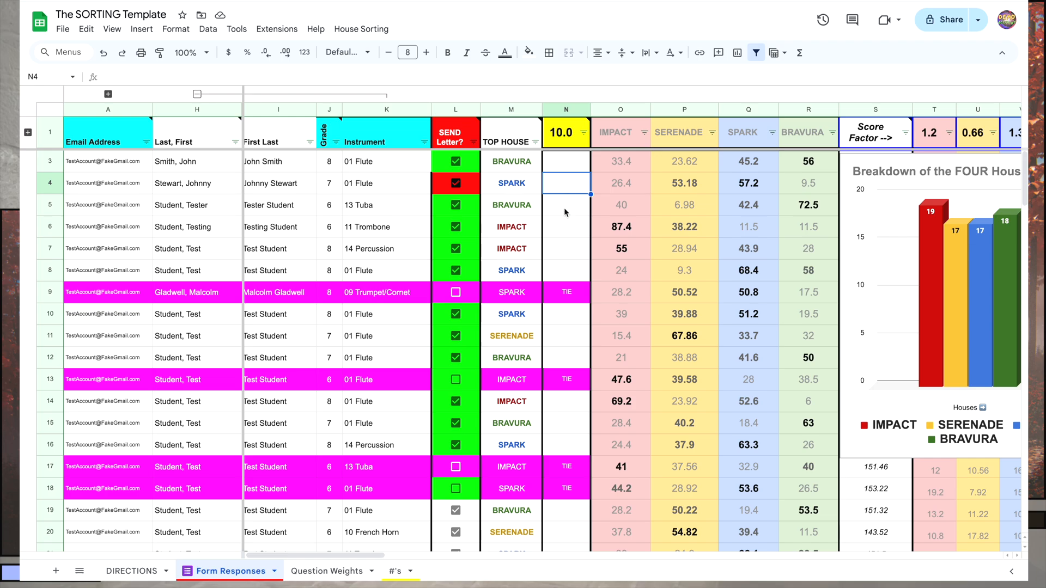
# - Examine the tie flags and TOP HOUSE values of the tied students in rows 9 and 13
pyautogui.click(568, 295)
pyautogui.click(557, 379)
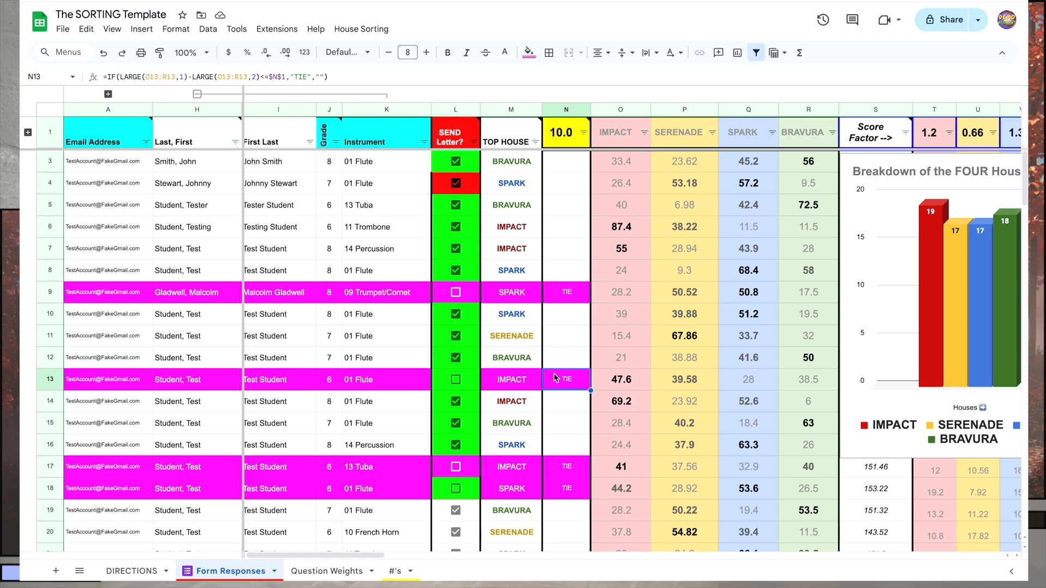
pyautogui.click(512, 297)
pyautogui.click(520, 384)
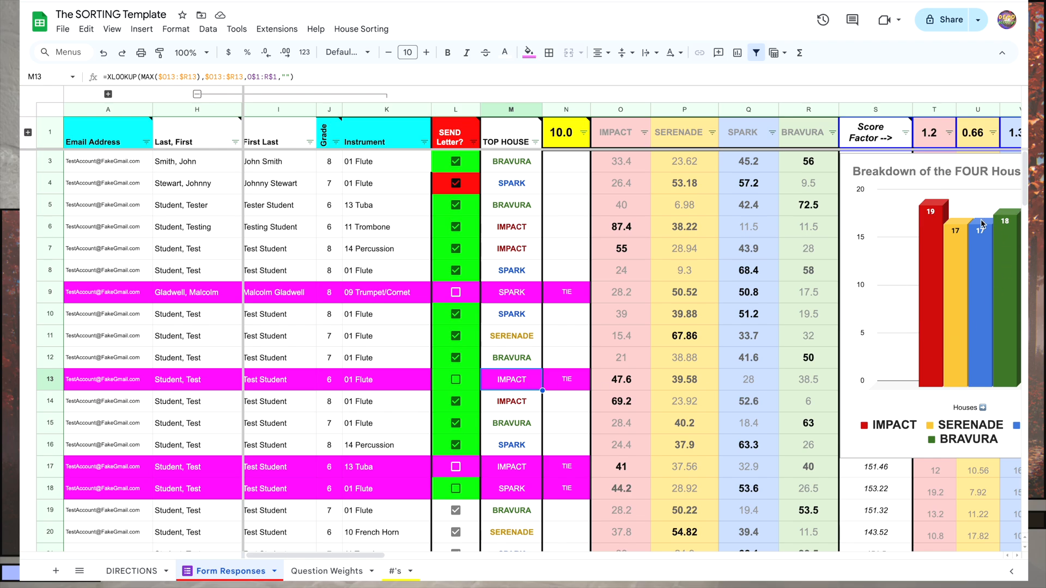
# - Collapse the column group holding Grade and Instrument, and reveal the hidden Imported_Student_List sheet
pyautogui.click(198, 94)
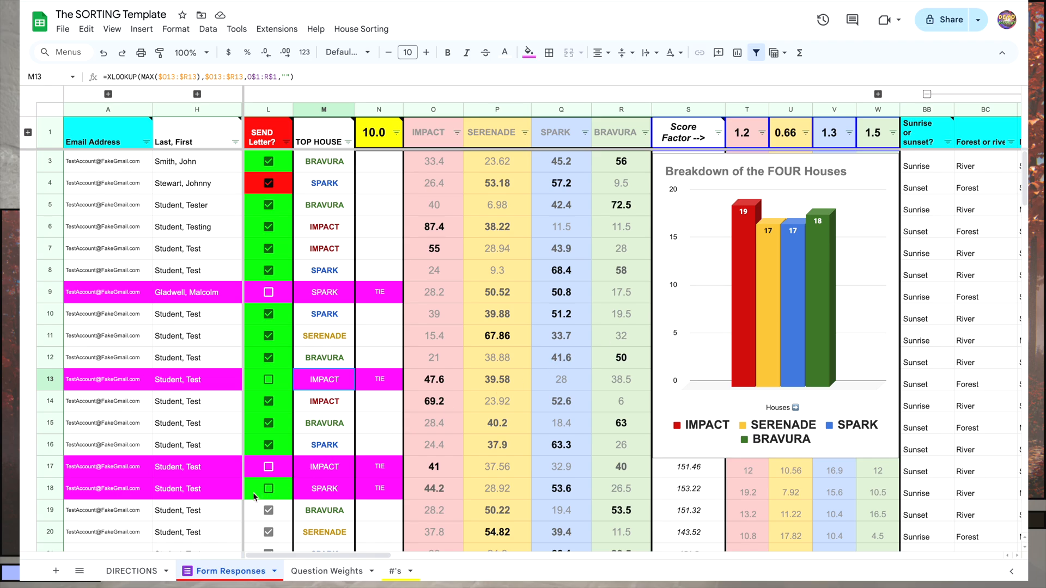
pyautogui.click(79, 572)
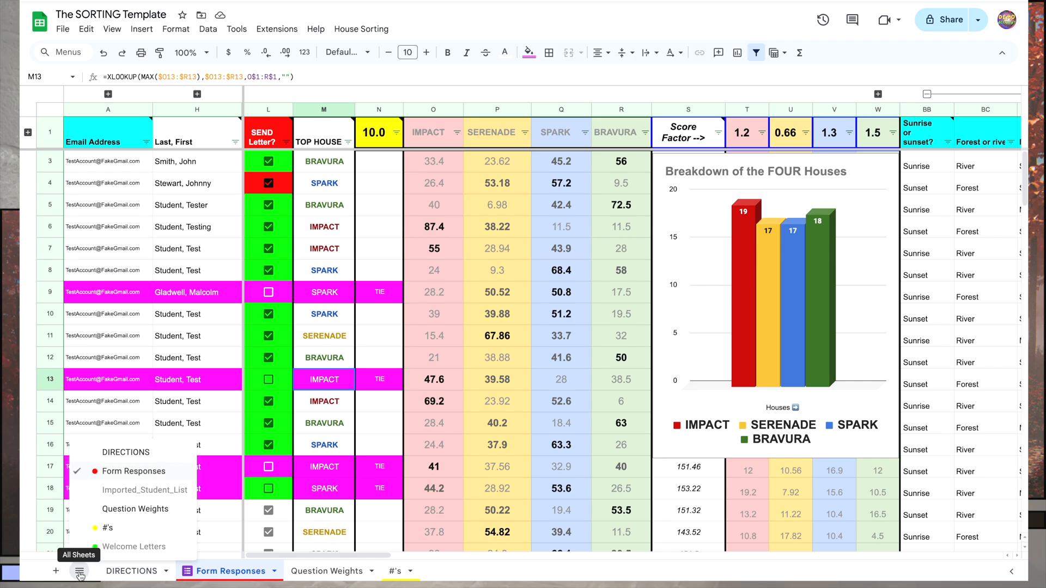
pyautogui.click(145, 495)
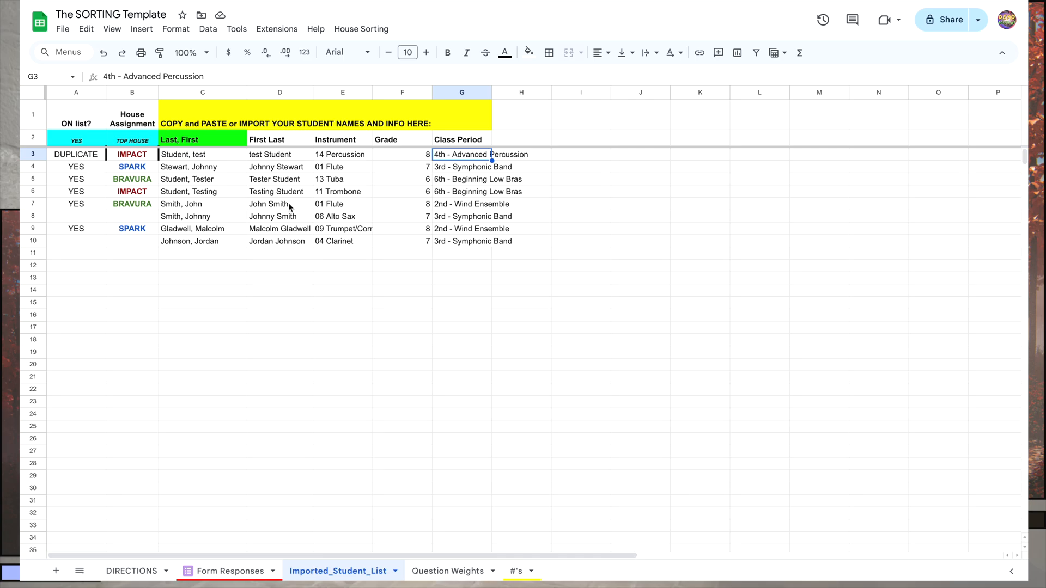
# - Review the imported names, Instrument, Grade and Class Period columns, along with the House Assignment and ON list? columns
pyautogui.moveTo(213, 156); pyautogui.dragTo(216, 266)
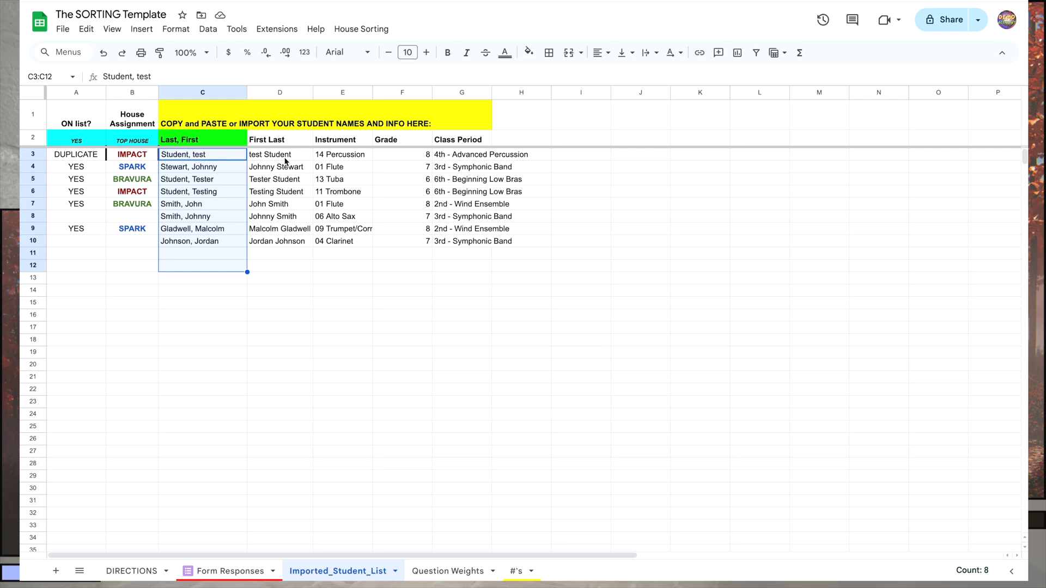
pyautogui.moveTo(293, 157); pyautogui.dragTo(465, 259)
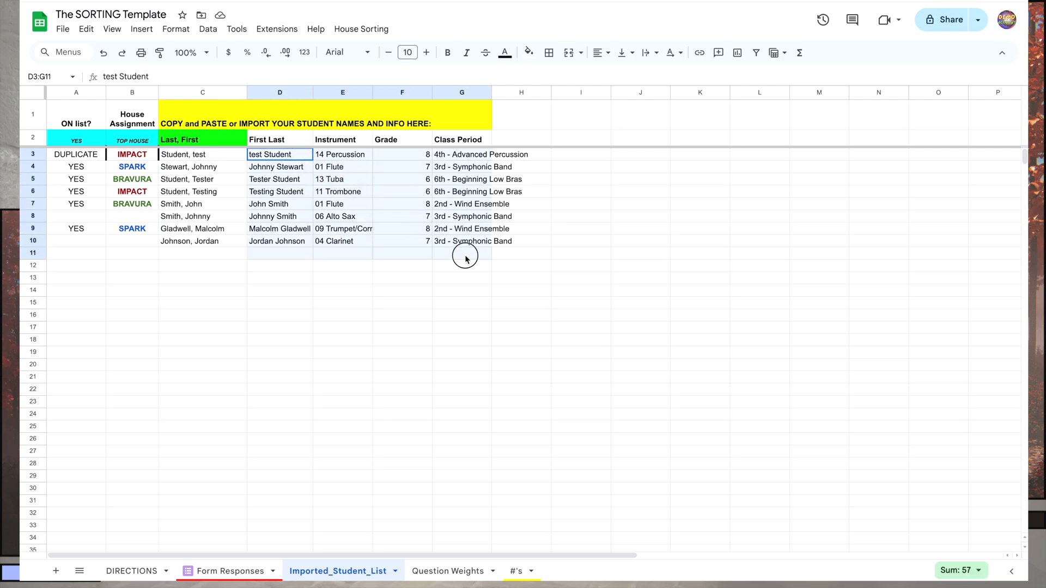
pyautogui.click(323, 154)
pyautogui.click(403, 157)
pyautogui.click(465, 158)
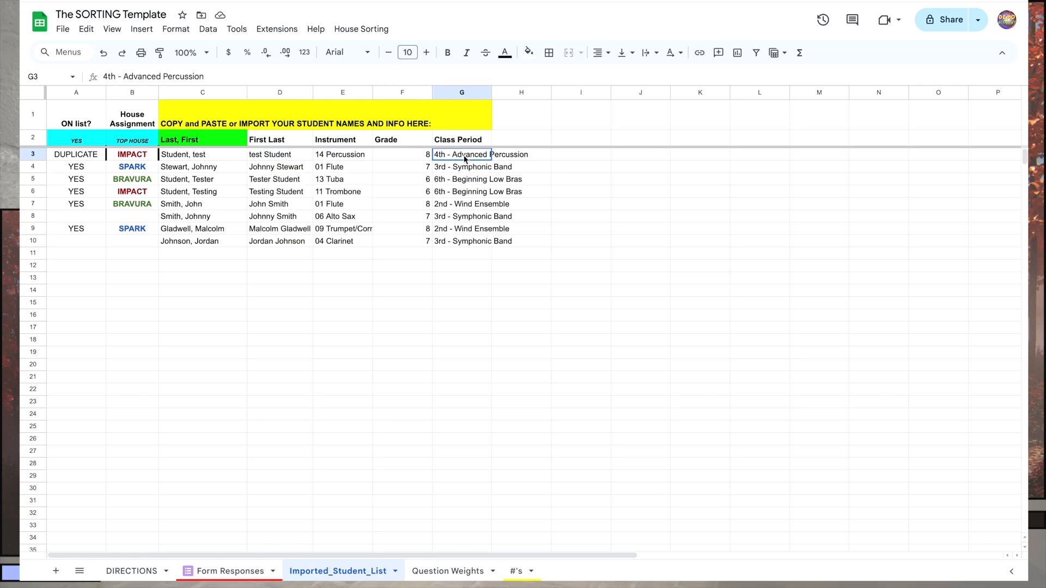
pyautogui.click(133, 179)
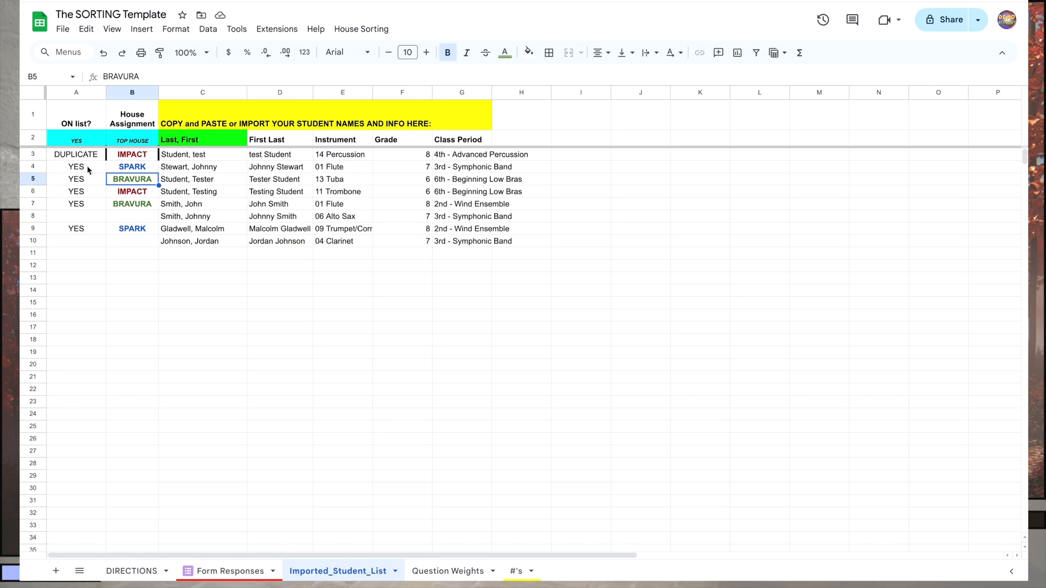
pyautogui.moveTo(84, 155); pyautogui.dragTo(80, 256)
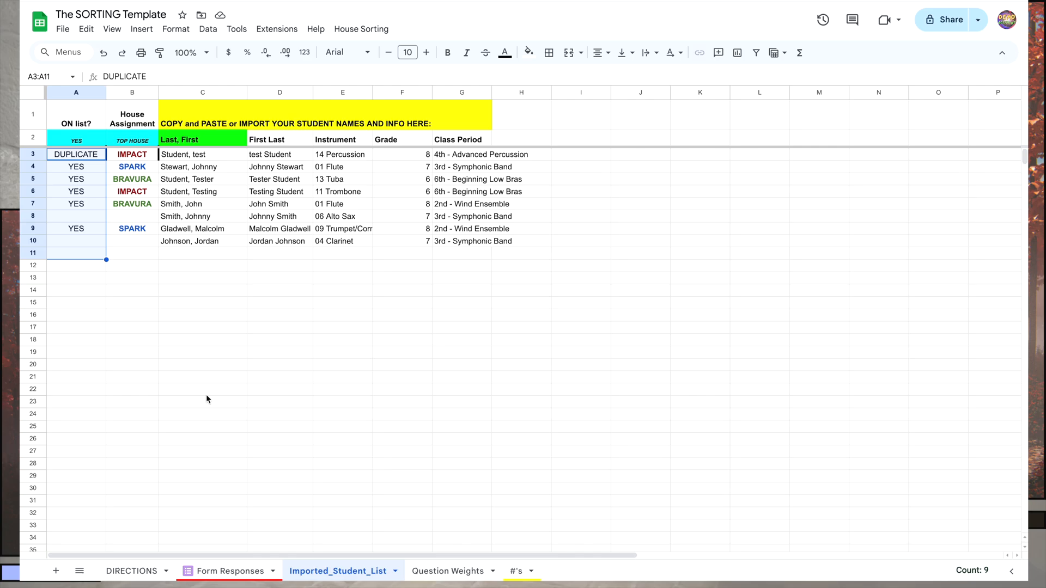
# - Expand the collapsed column group B to G on the Form Responses sheet
pyautogui.click(216, 571)
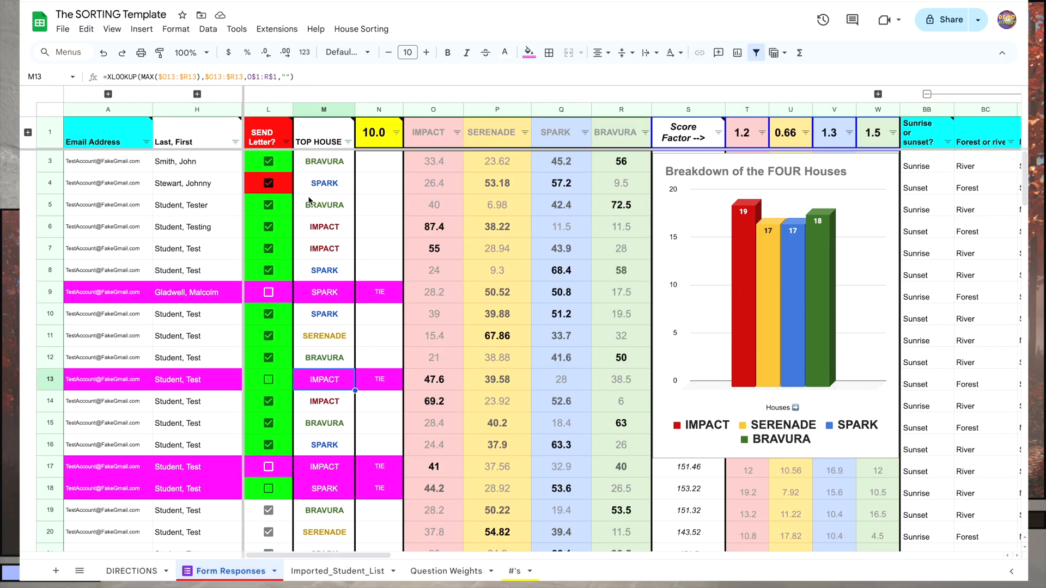
pyautogui.click(107, 93)
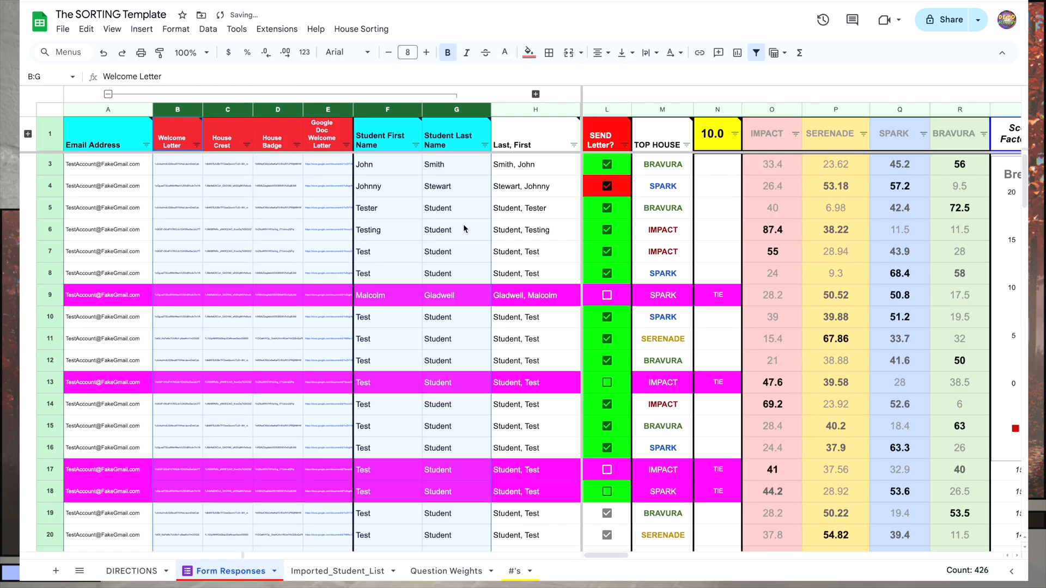
pyautogui.click(404, 207)
# - Add the middle initial E after the student's first name in cell F3
pyautogui.doubleClick(400, 169)
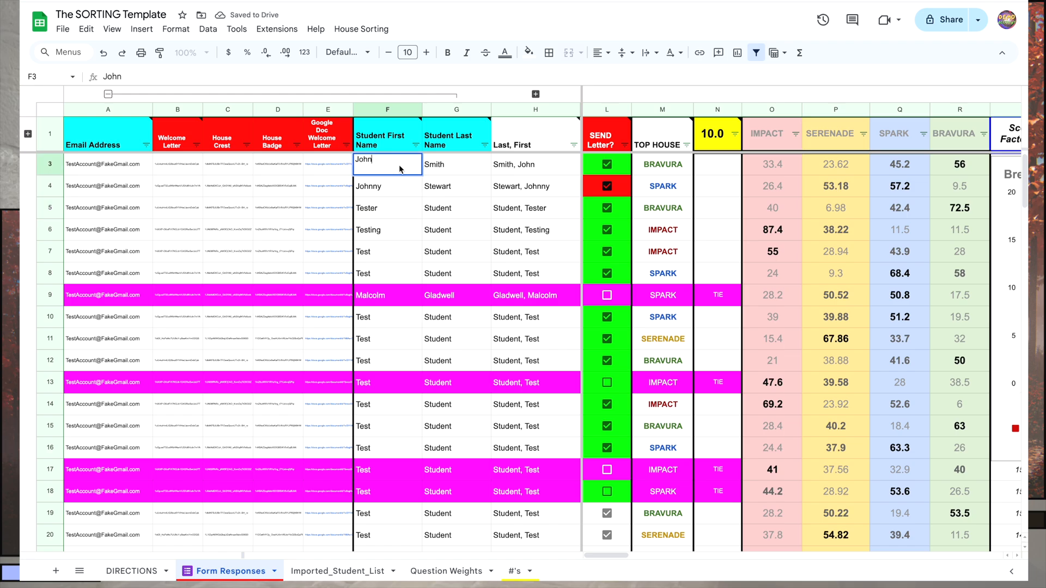
pyautogui.write('E')
pyautogui.press('Return')
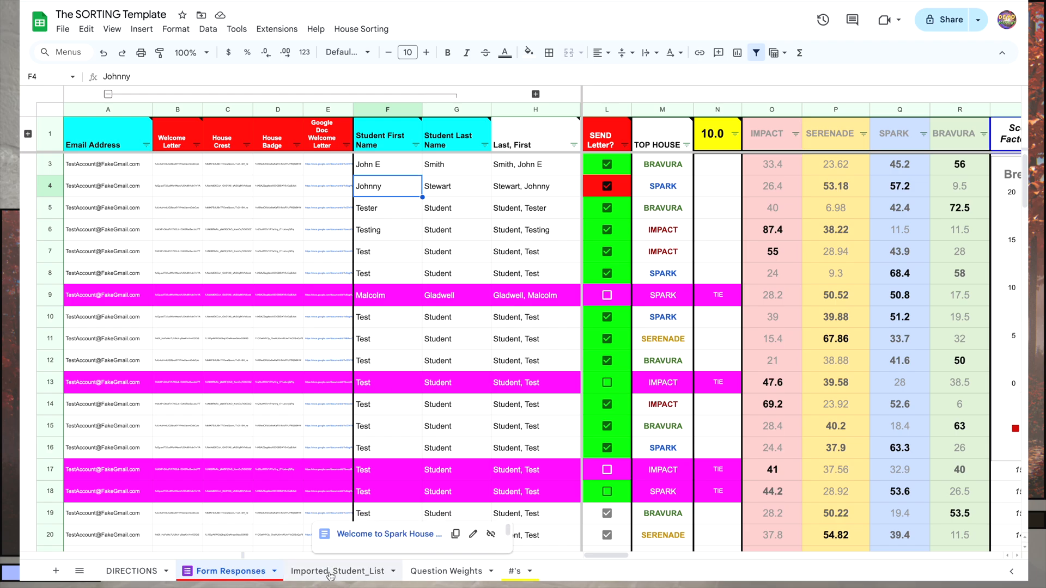
# - Remove the middle initial from the student's first name in cell F3
pyautogui.doubleClick(389, 171)
pyautogui.press('BackSpace')
pyautogui.press('BackSpace')
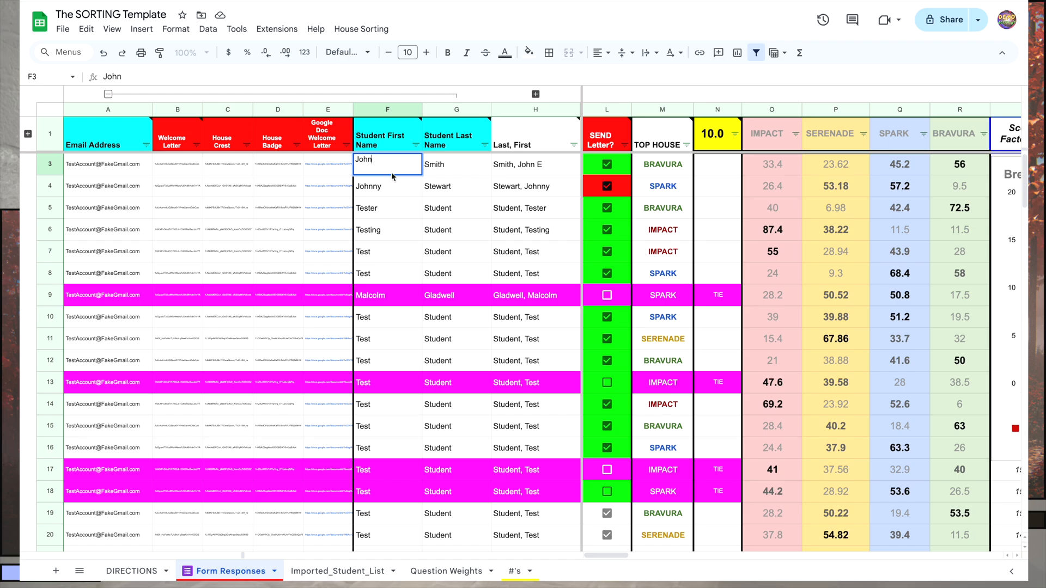
pyautogui.press('Return')
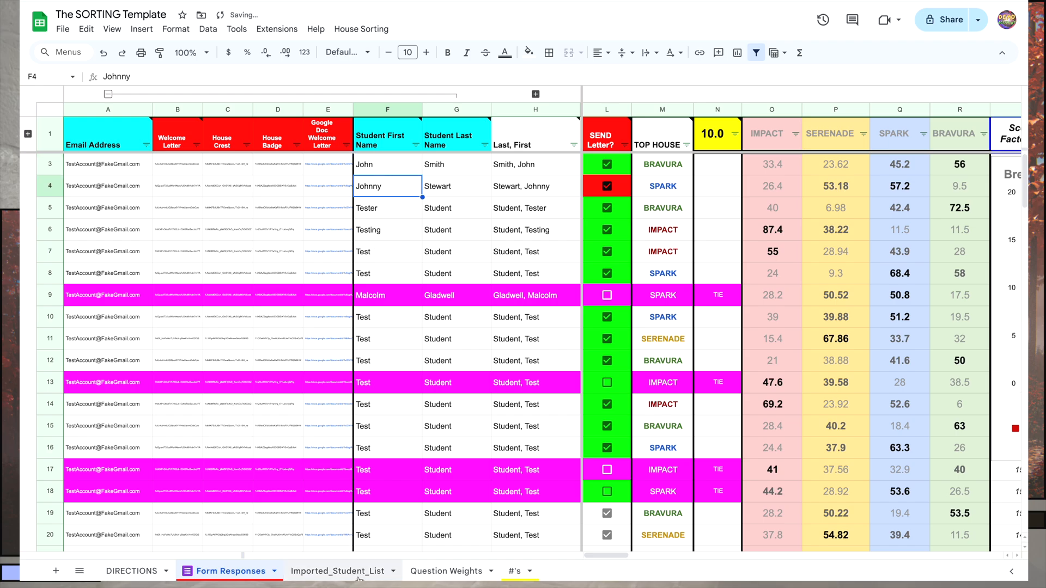
# - Inspect the matching student's details, House Assignment and ON list? status in row 7 of Imported_Student_List
pyautogui.click(341, 571)
pyautogui.click(197, 206)
pyautogui.moveTo(197, 206); pyautogui.dragTo(474, 204)
pyautogui.moveTo(122, 208); pyautogui.dragTo(76, 207)
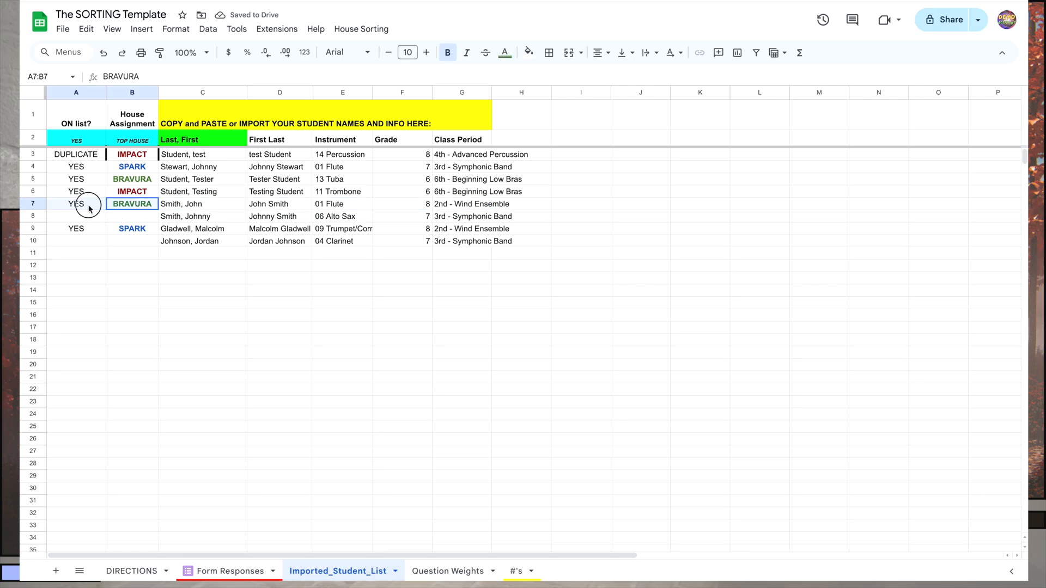
# - Append the initial E to the Student First Name in row 3 of Form Responses again
pyautogui.click(231, 572)
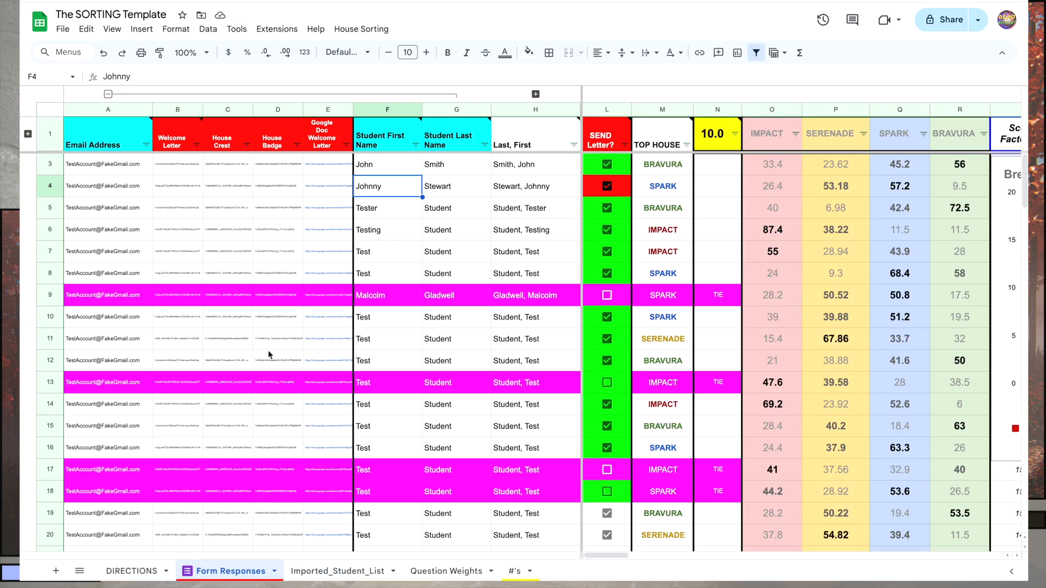
pyautogui.doubleClick(384, 170)
pyautogui.write('E')
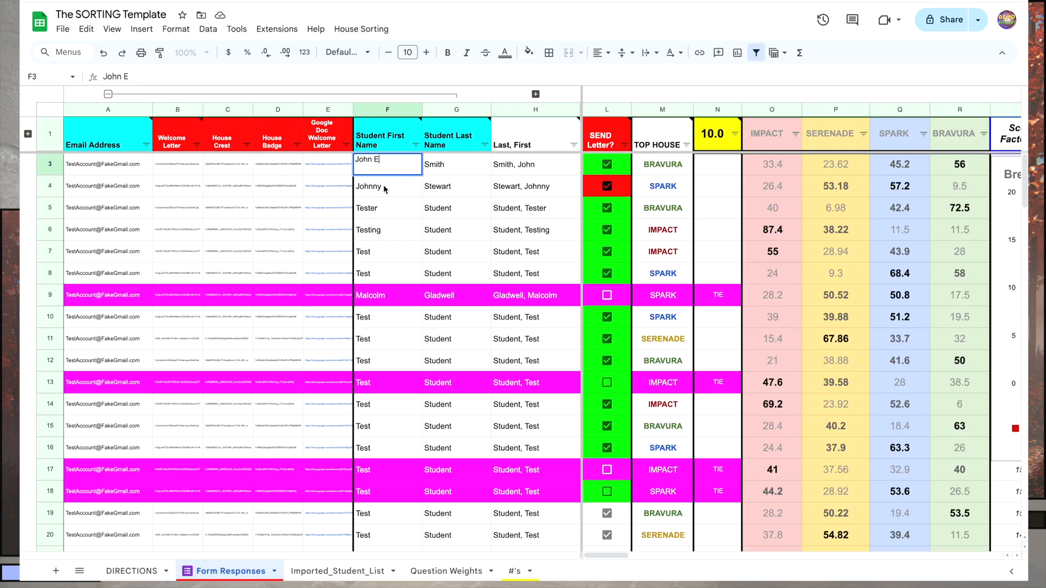
pyautogui.press('Return')
pyautogui.press('Up')
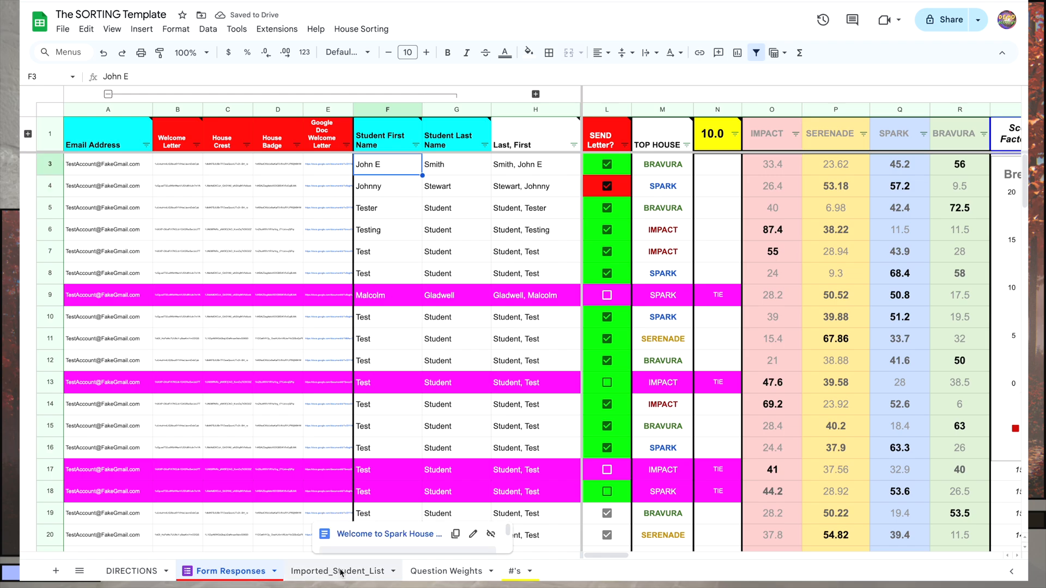
# - Shorten the first name in cell C9 of Imported_Student_List to its first three letters, and check the House Assignment in that row
pyautogui.click(338, 571)
pyautogui.doubleClick(224, 228)
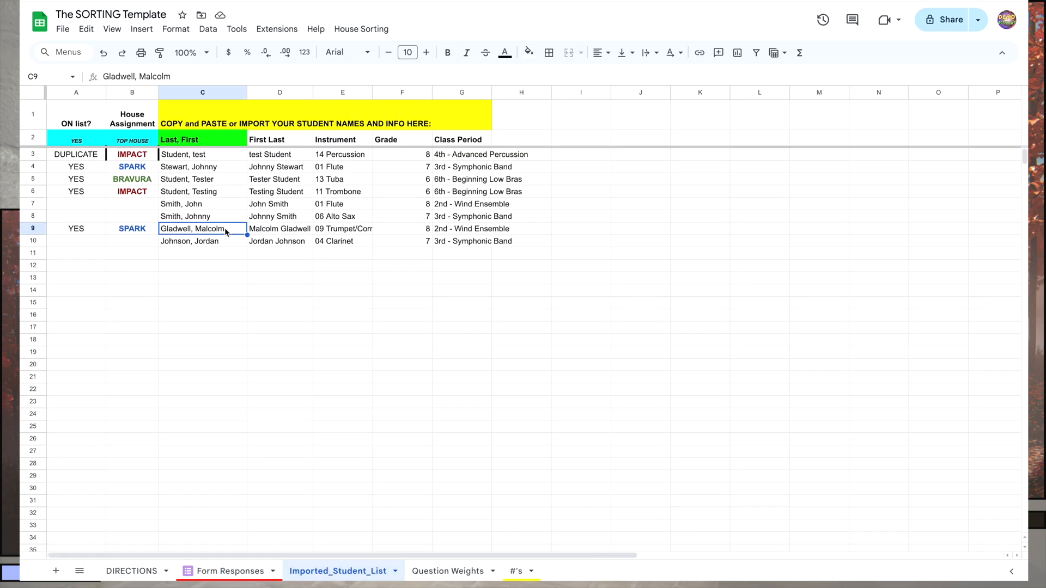
pyautogui.press('BackSpace')
pyautogui.press('BackSpace')
pyautogui.press('BackSpace')
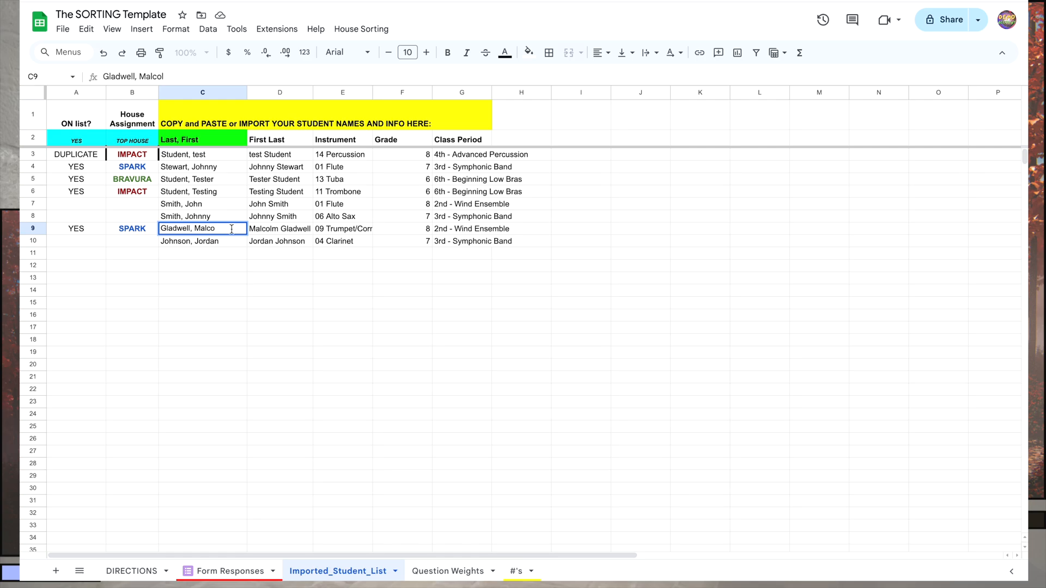
pyautogui.press('Return')
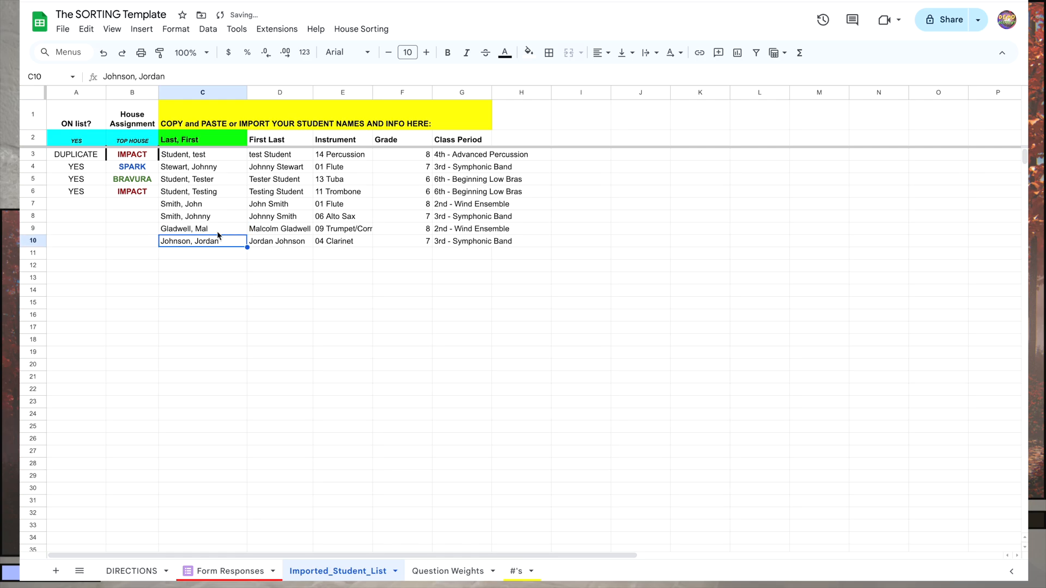
pyautogui.click(152, 228)
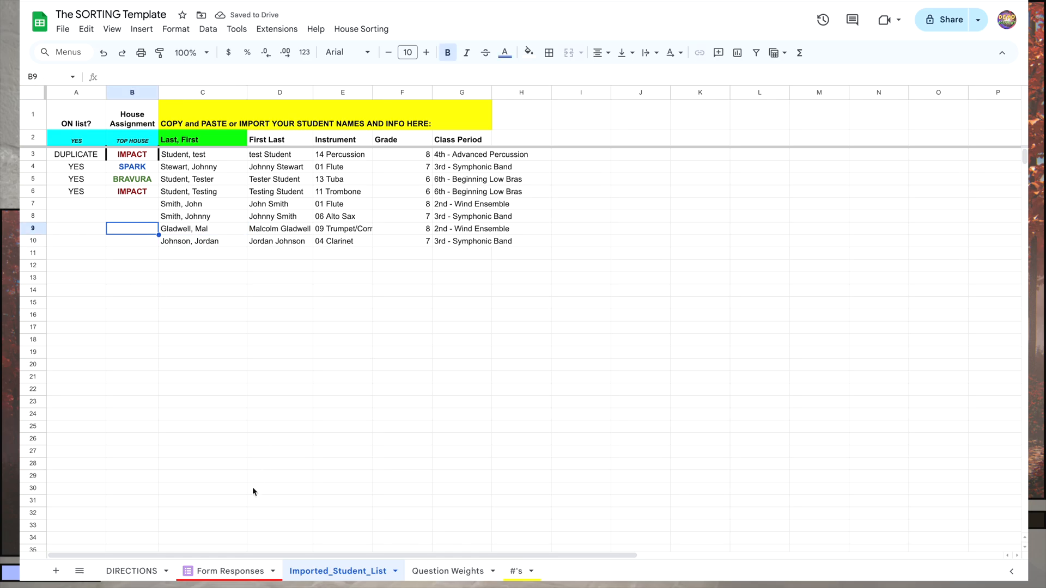
pyautogui.click(180, 203)
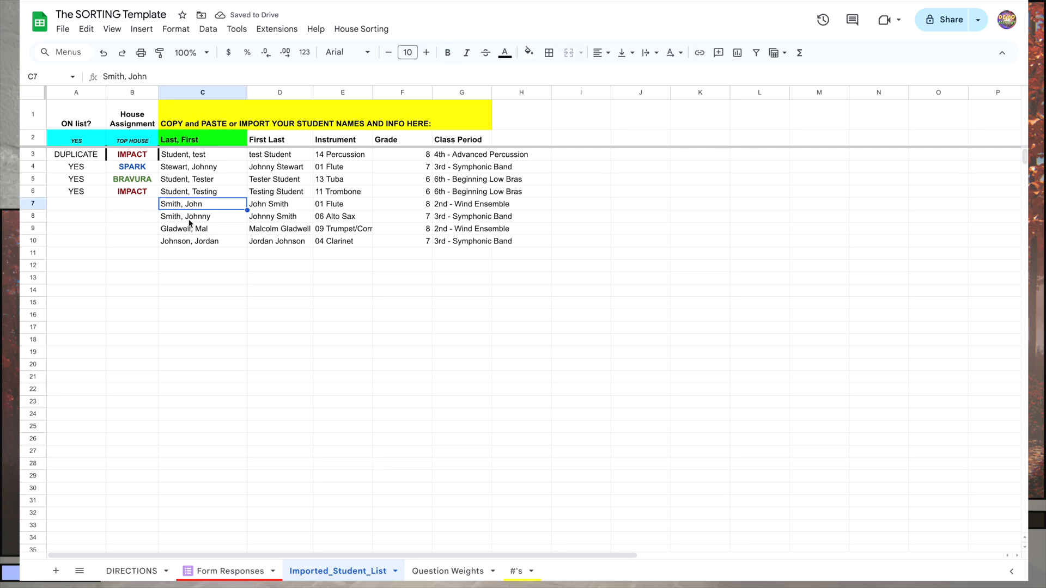
# - Locate and select column CD beside Formula Copy Down Status on the Form Responses sheet
pyautogui.click(248, 576)
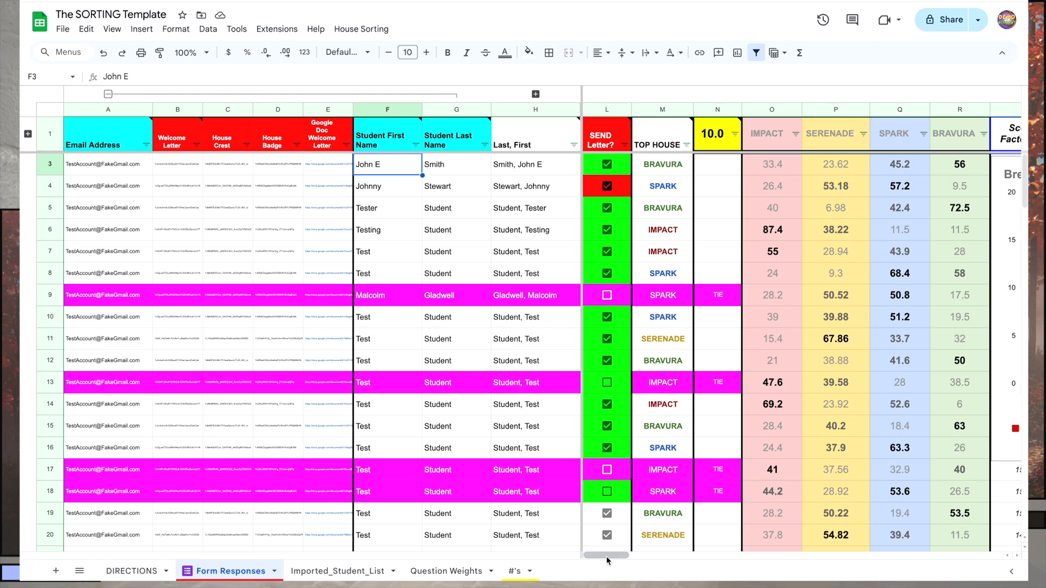
pyautogui.moveTo(608, 561); pyautogui.dragTo(916, 539)
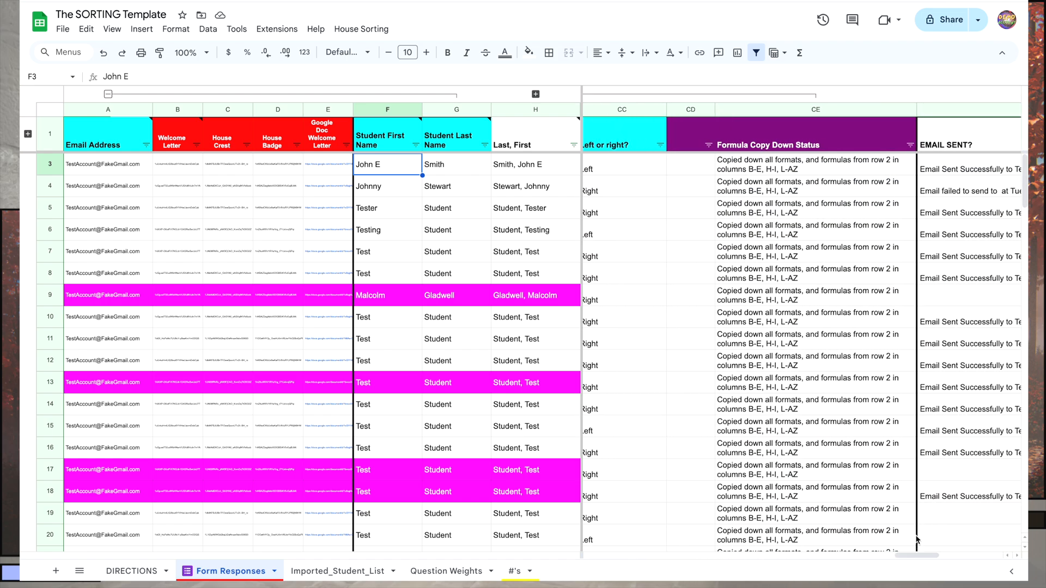
pyautogui.click(687, 185)
pyautogui.click(682, 111)
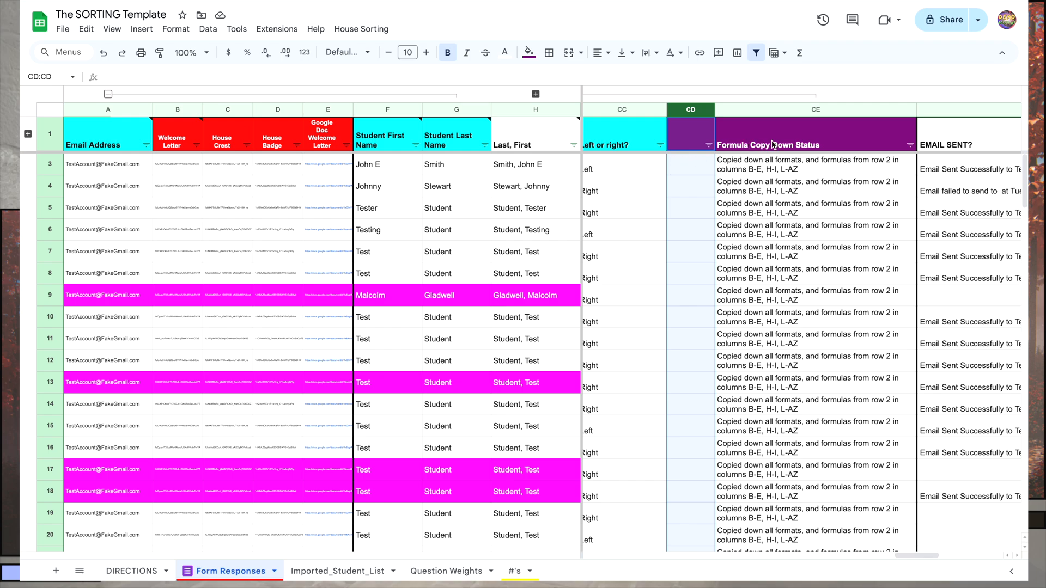
# - Insert one column to the right of column CD on the Form Responses sheet, and undo the insertion
pyautogui.click(702, 164)
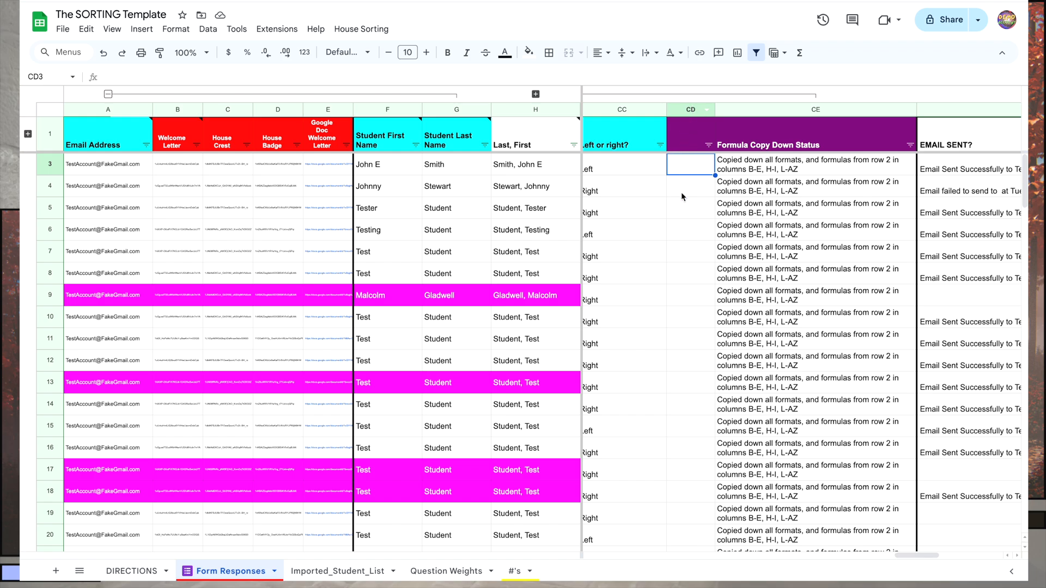
pyautogui.rightClick(692, 110)
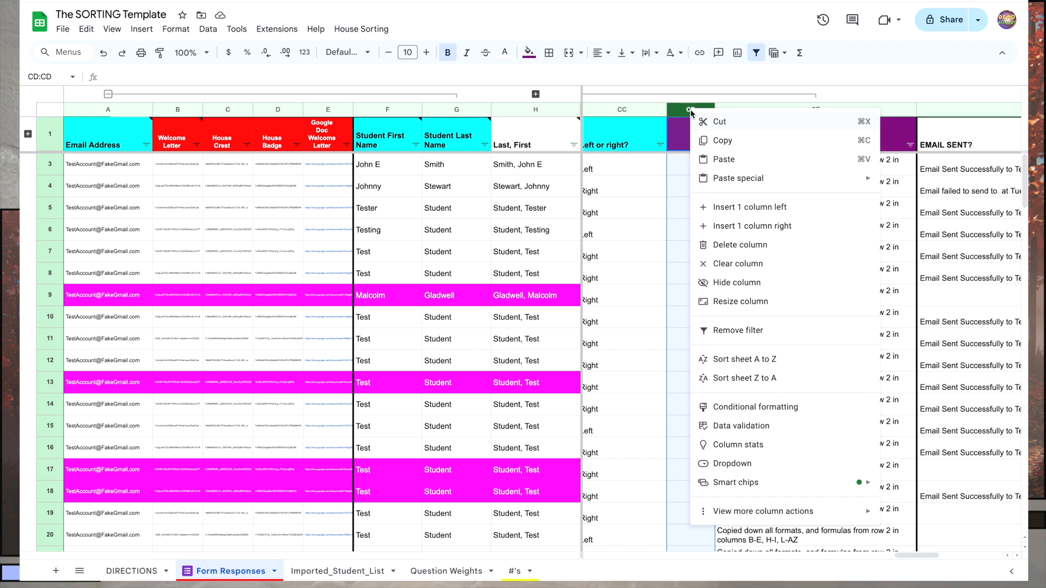
pyautogui.click(724, 227)
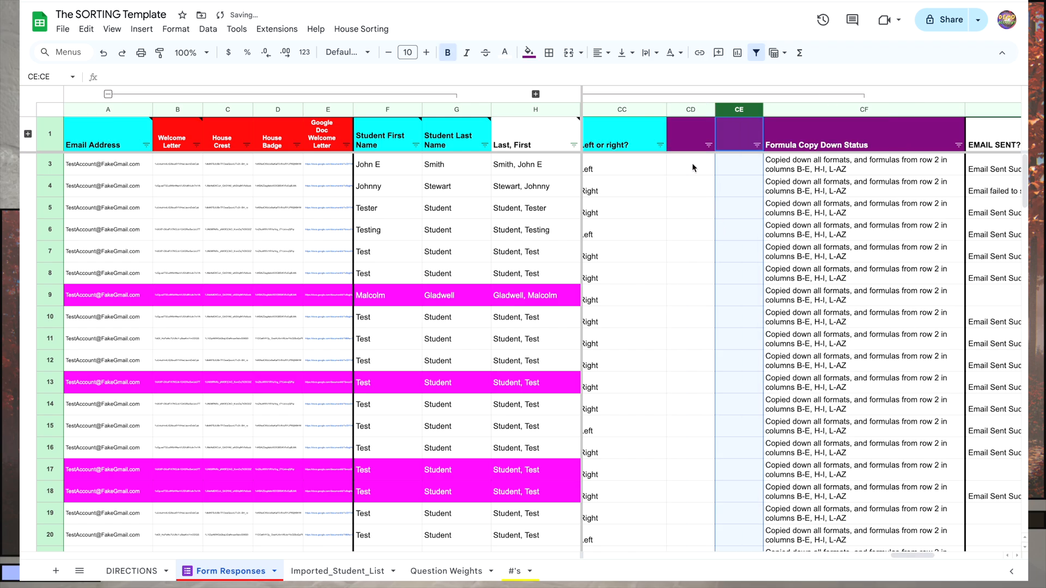
pyautogui.click(737, 165)
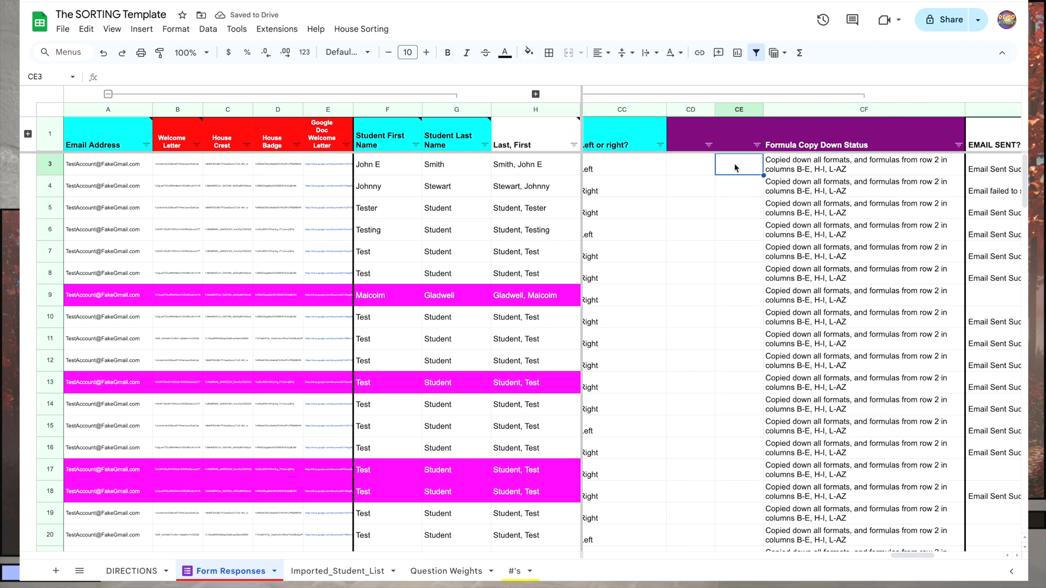
pyautogui.hotkey('ctrl', 'z')
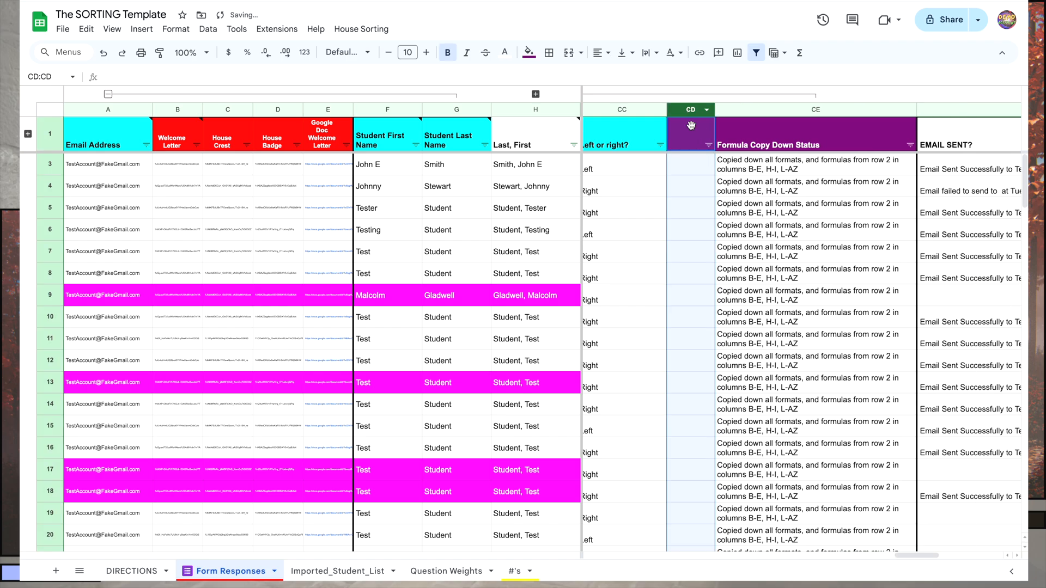
# - Start a COUNTIF formula in cell CD3 of Form Responses with column C of Imported_Student_List as its range
pyautogui.click(695, 158)
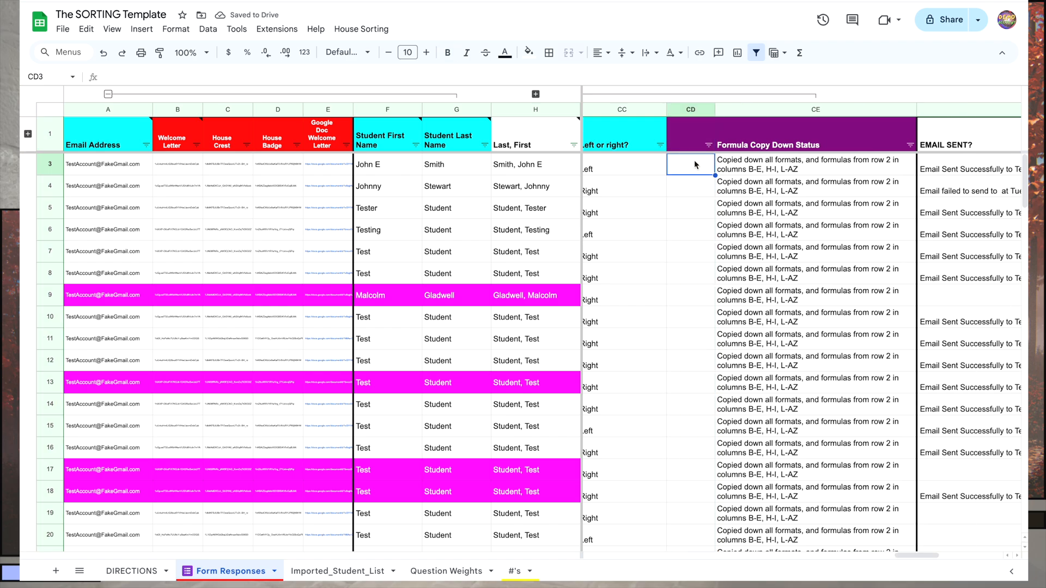
pyautogui.write('=')
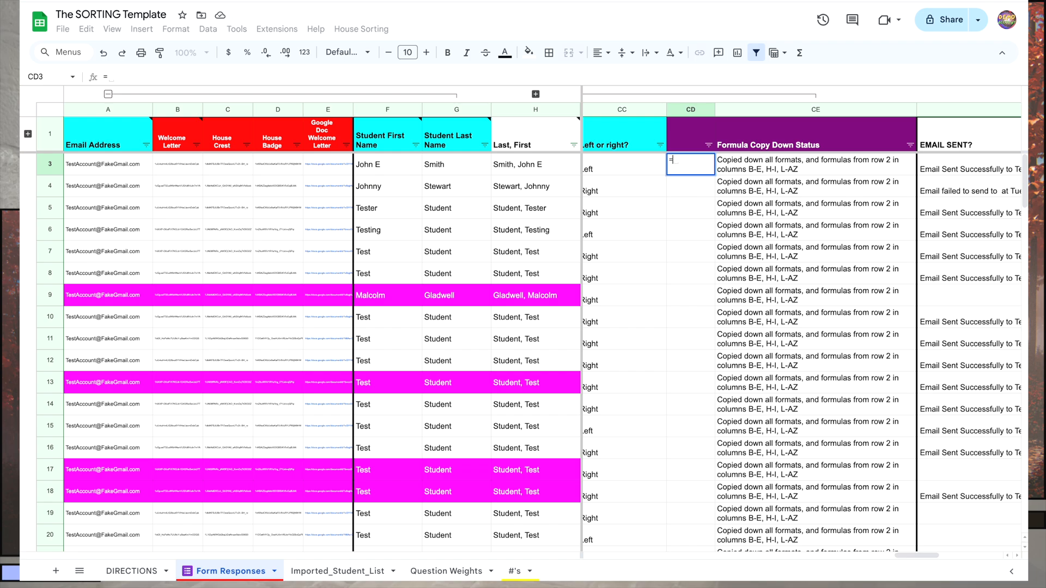
pyautogui.write('COUNTIF')
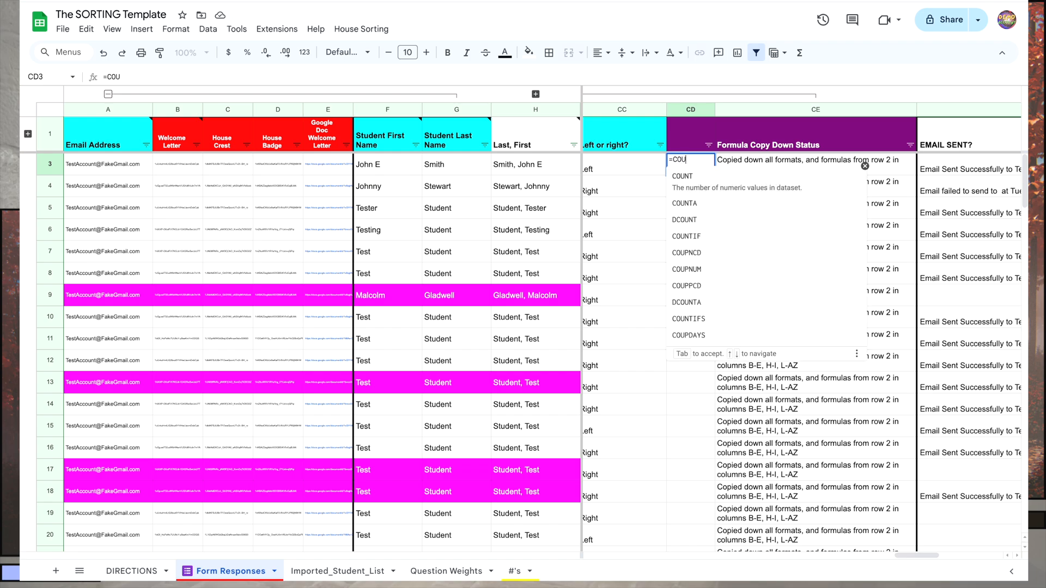
pyautogui.press('BackSpace')
pyautogui.press('BackSpace')
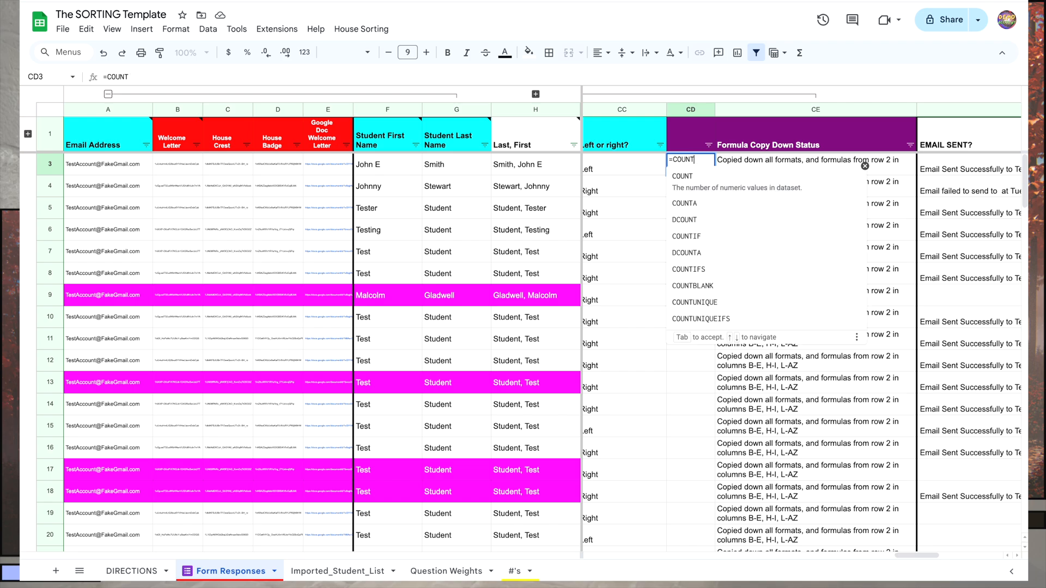
pyautogui.write('IF')
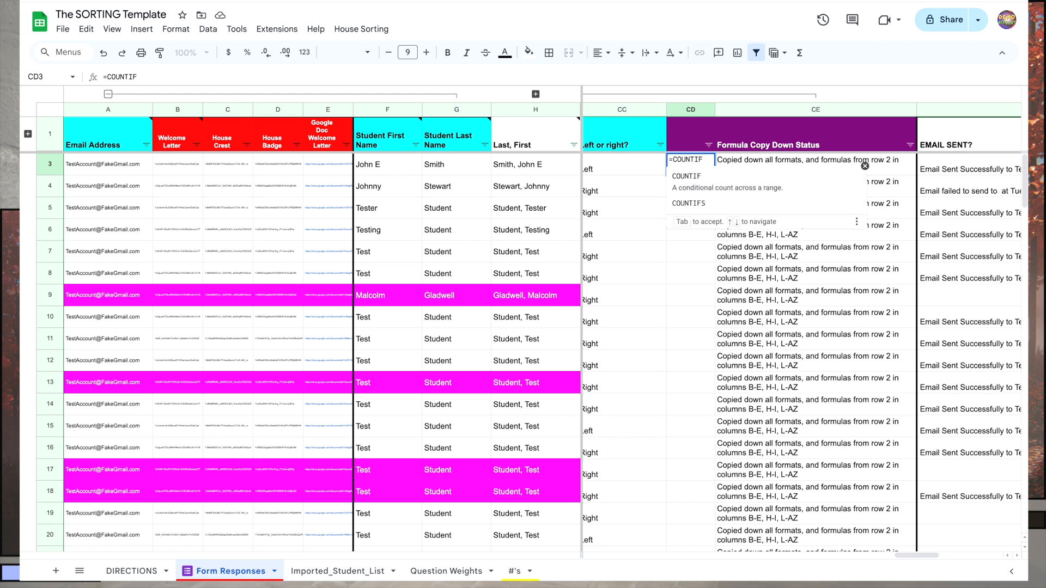
pyautogui.click(708, 182)
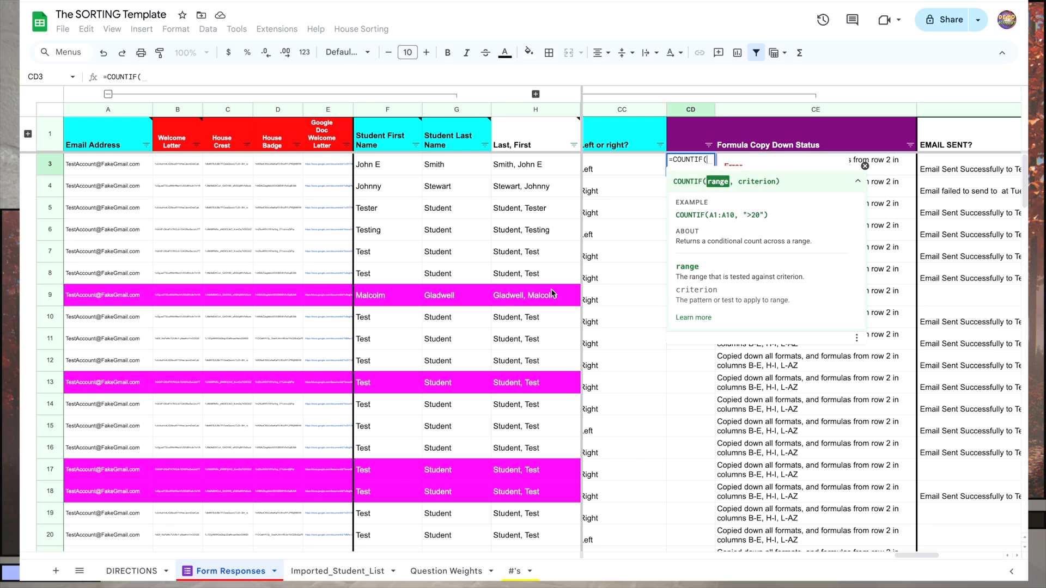
pyautogui.click(316, 572)
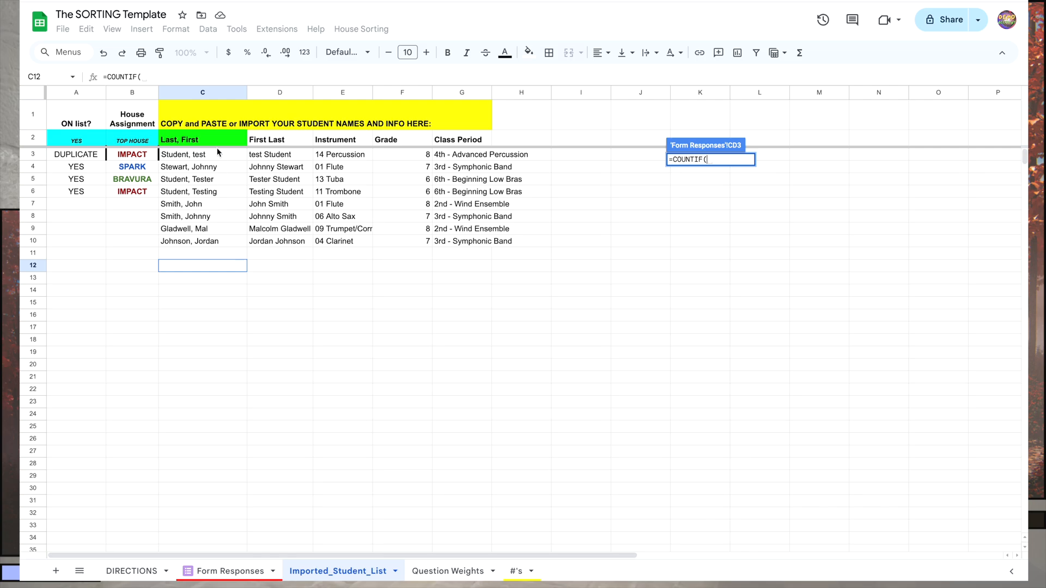
pyautogui.click(205, 92)
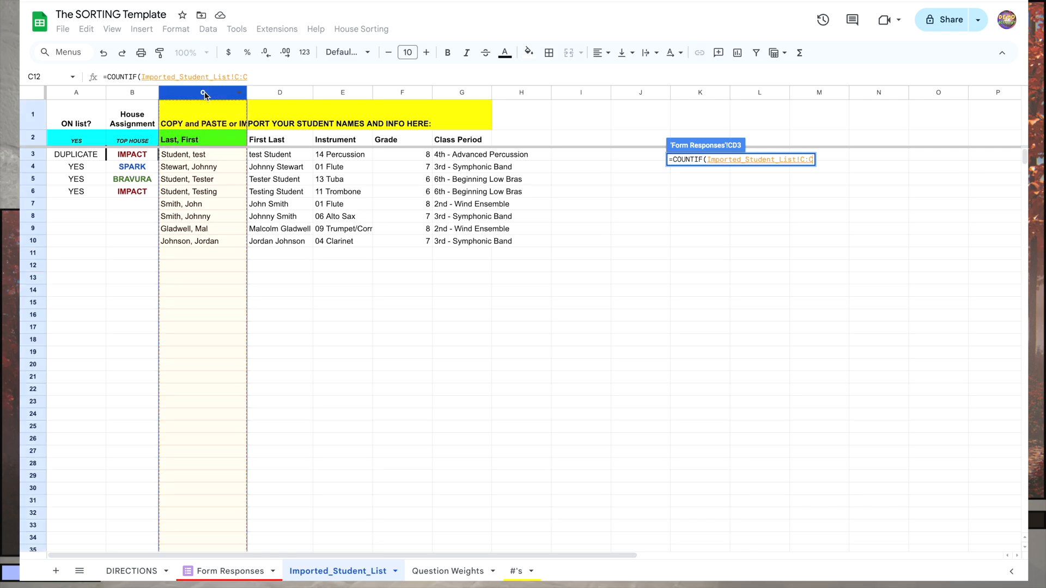
pyautogui.click(250, 77)
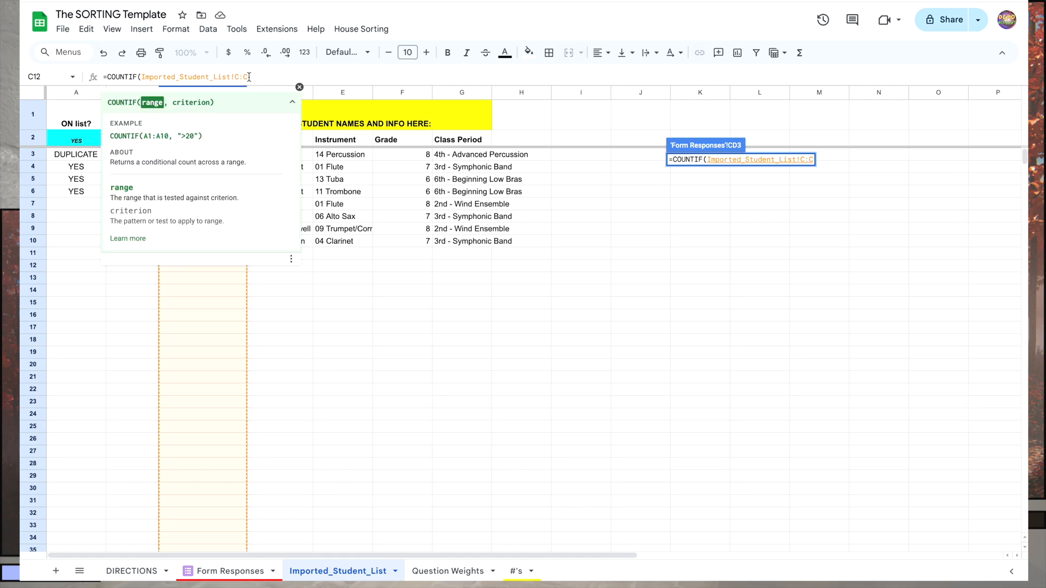
pyautogui.write(',')
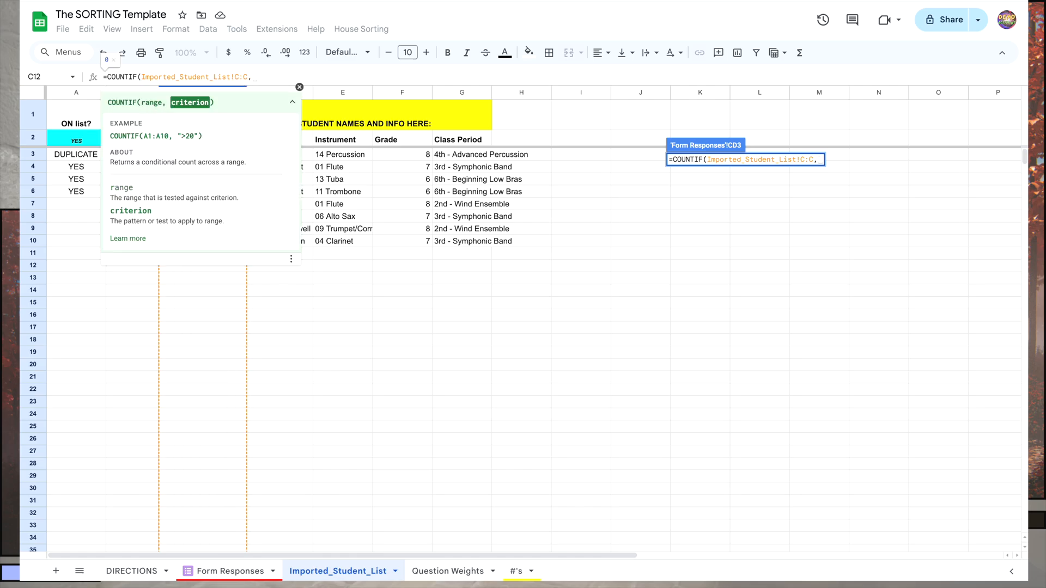
# - Complete the COUNTIF formula with Form Responses cell H3 as the criterion, and decline the suggested autofill
pyautogui.click(235, 572)
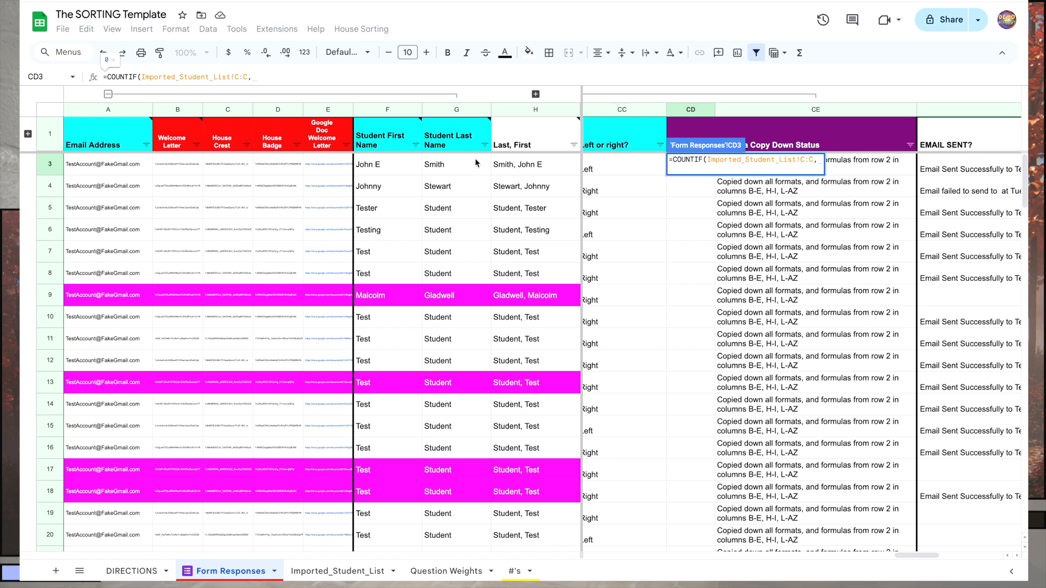
pyautogui.click(530, 166)
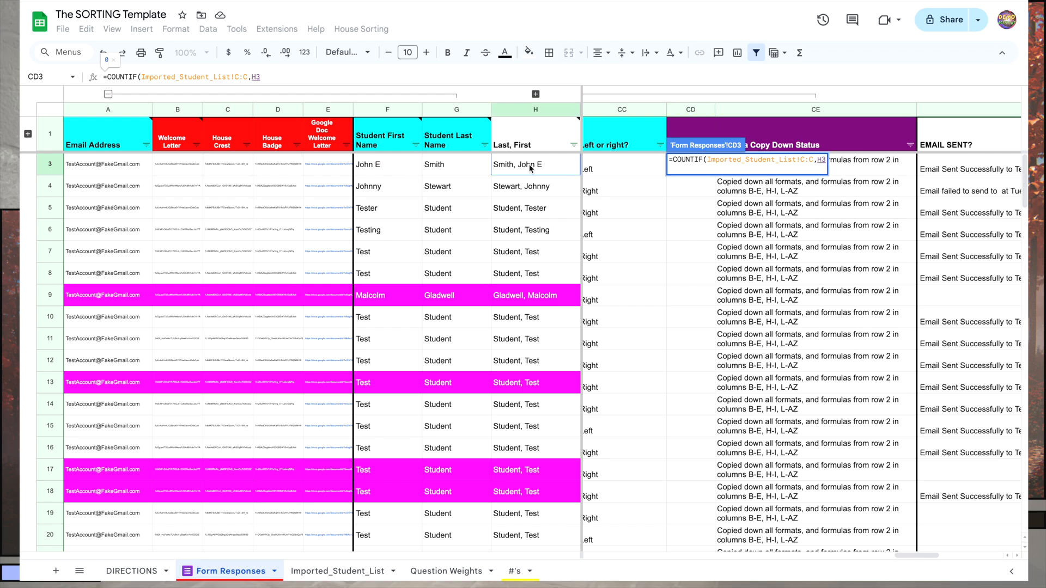
pyautogui.write(')')
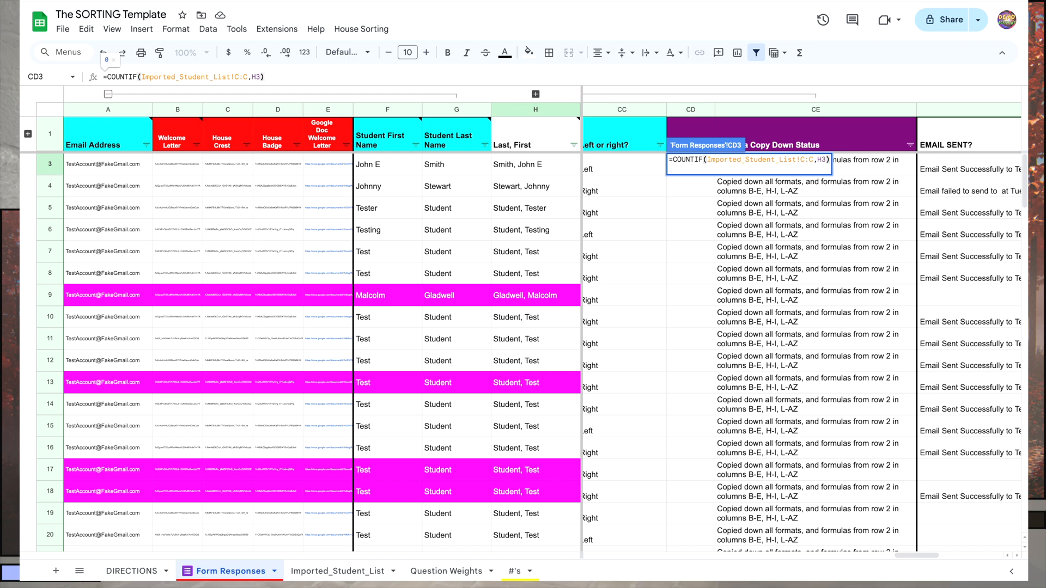
pyautogui.press('Return')
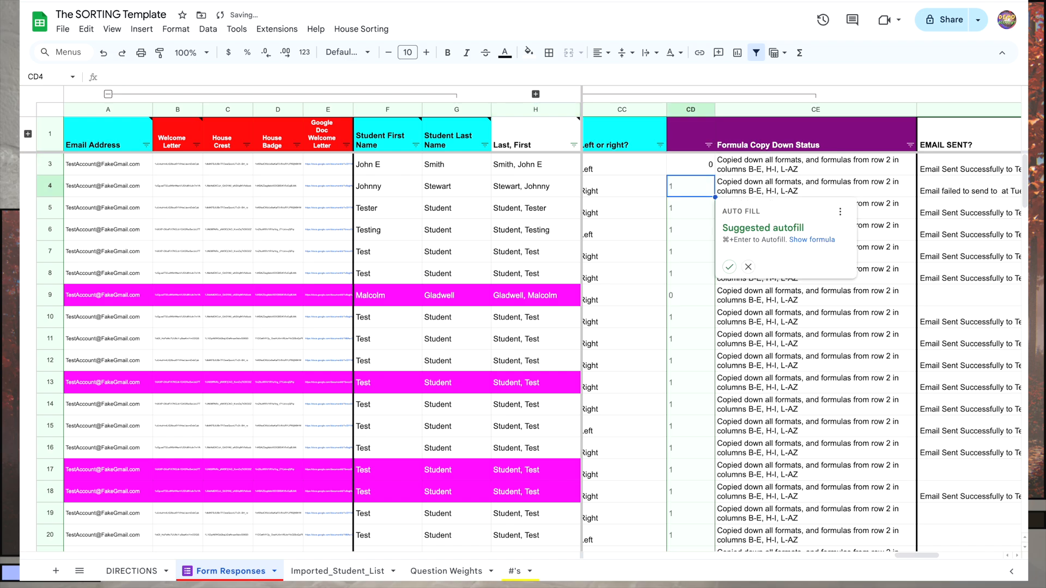
pyautogui.click(748, 267)
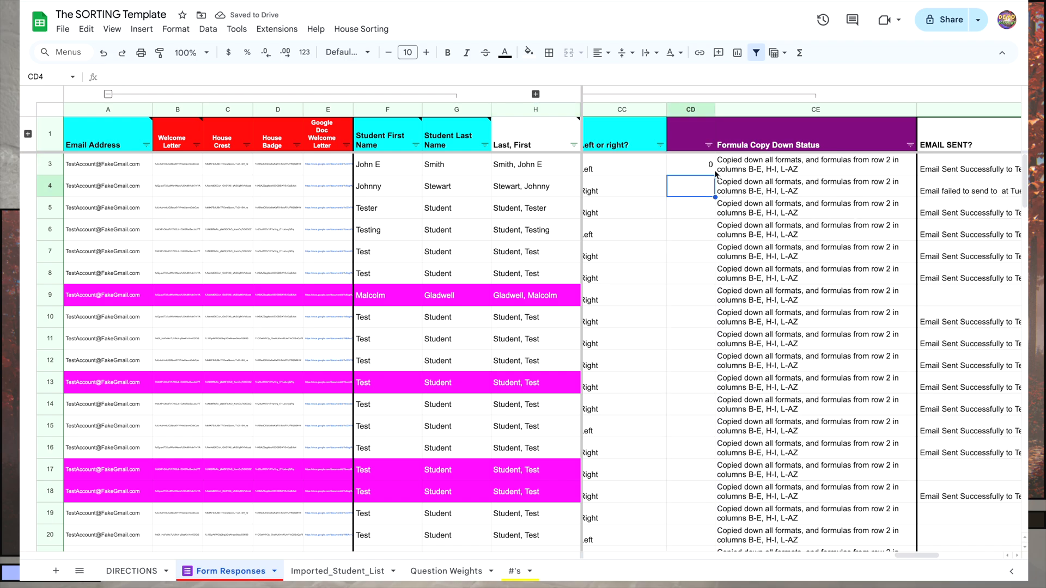
# - Review the formula in CD3 and the name cell H3 it references, and copy the COUNTIF formula into CD4
pyautogui.click(699, 165)
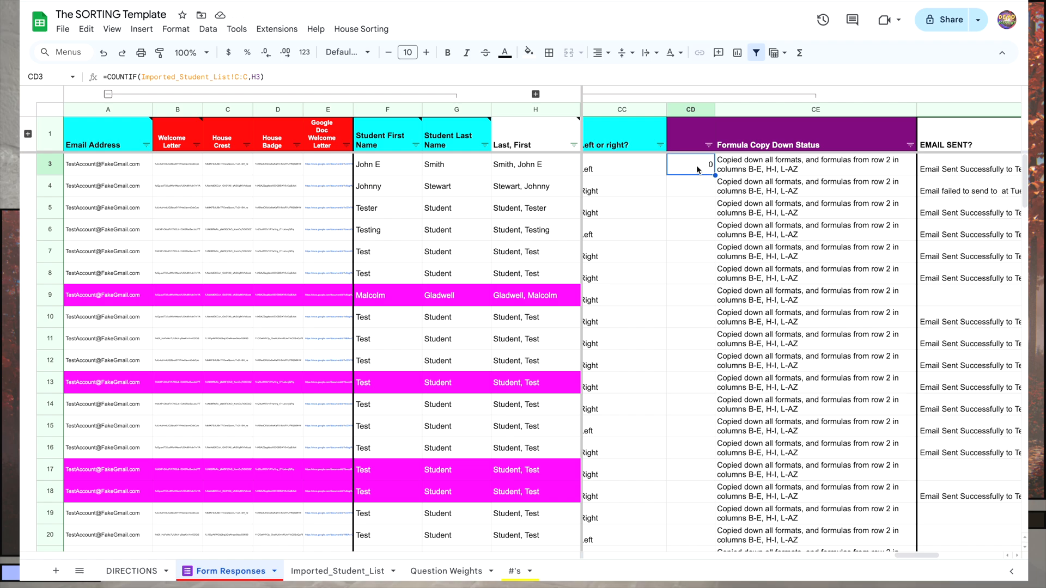
pyautogui.click(529, 159)
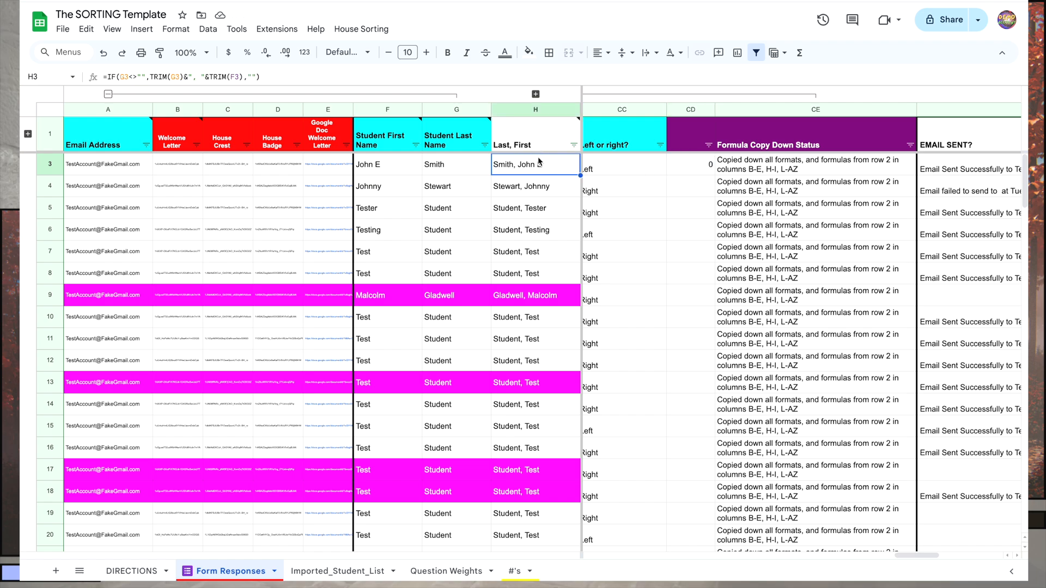
pyautogui.click(696, 169)
pyautogui.hotkey('ctrl', 'c')
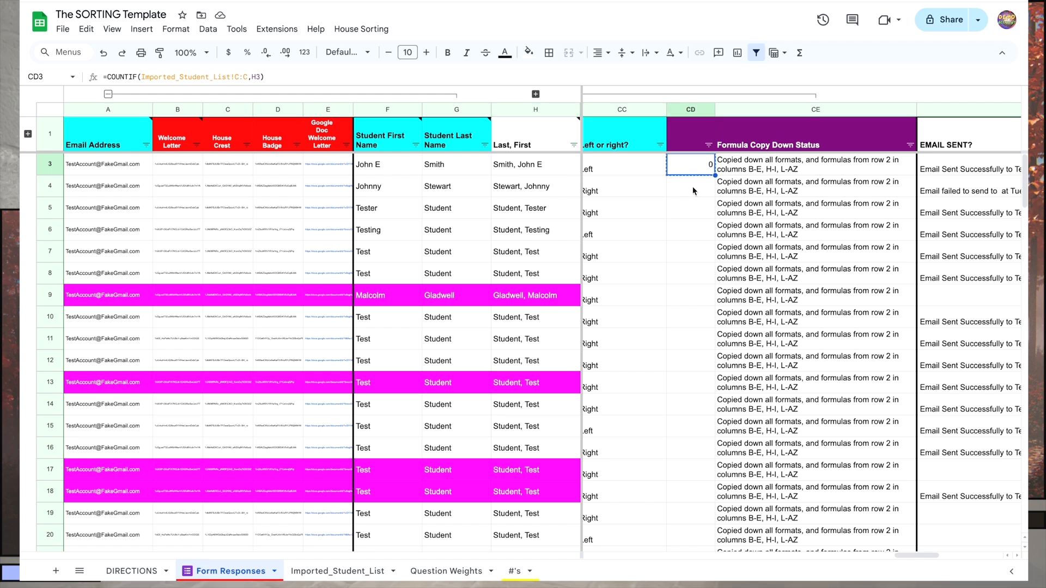
pyautogui.click(694, 191)
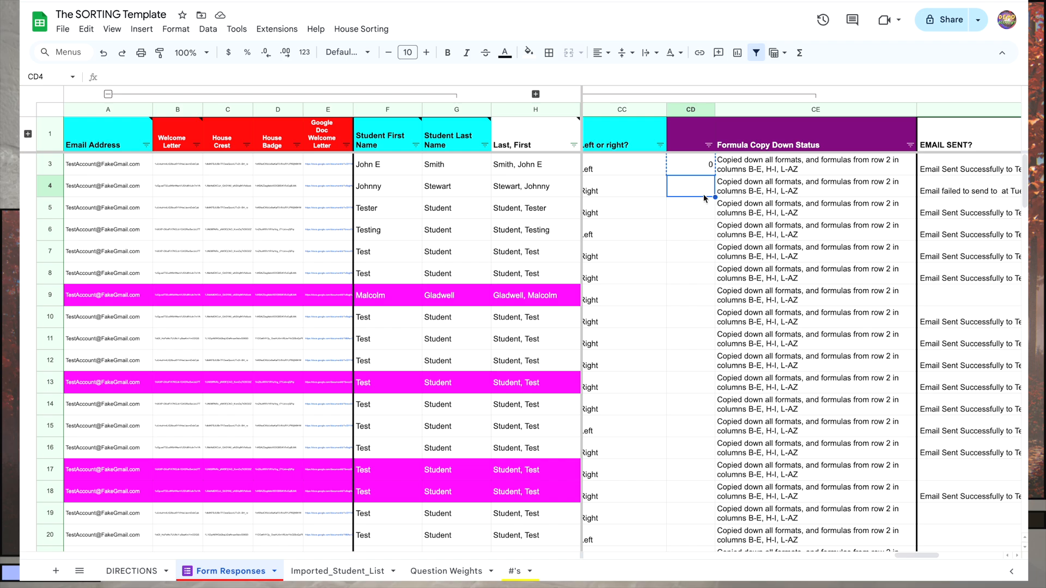
pyautogui.hotkey('ctrl', 'v')
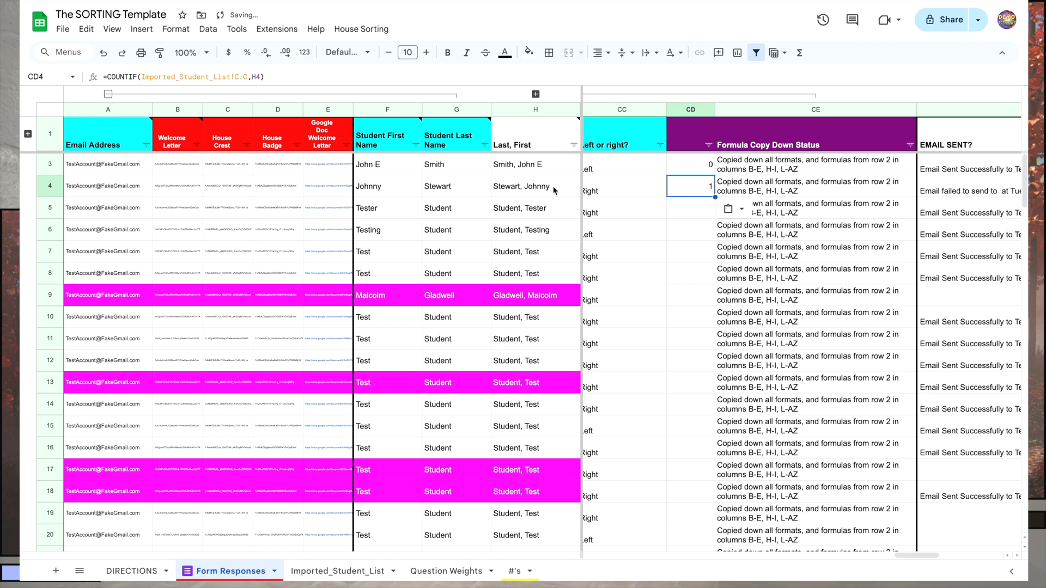
# - Check the matching name in C4 of Imported_Student_List, and compare the formulas in CD3 and CD4 of Form Responses
pyautogui.click(347, 577)
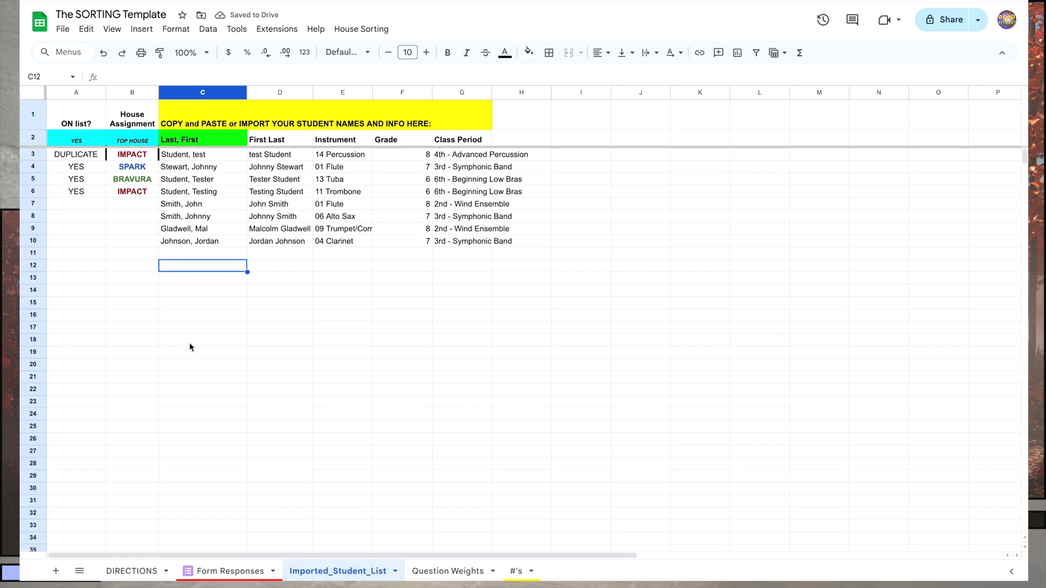
pyautogui.click(197, 168)
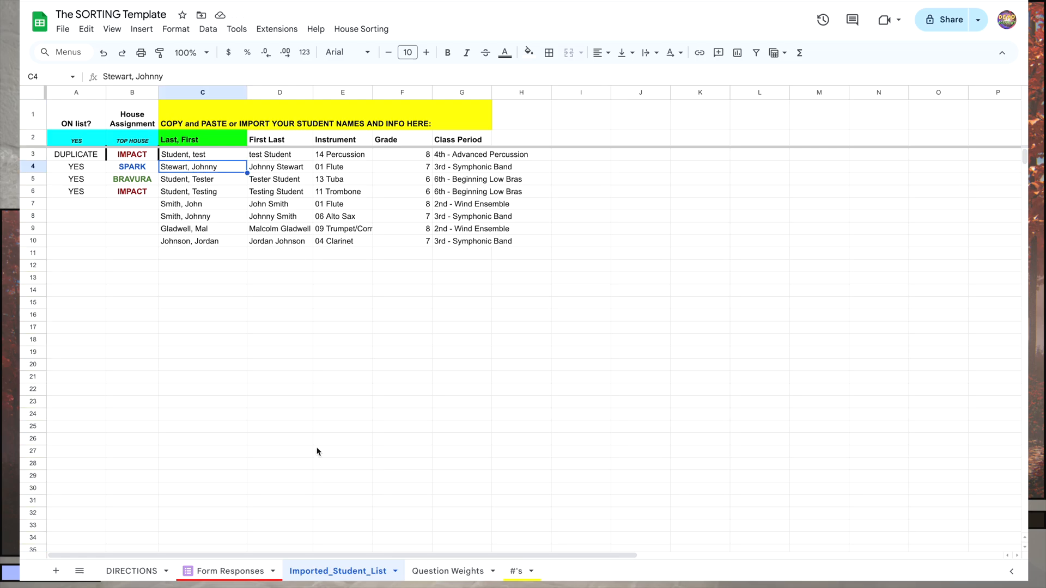
pyautogui.click(229, 571)
pyautogui.click(699, 165)
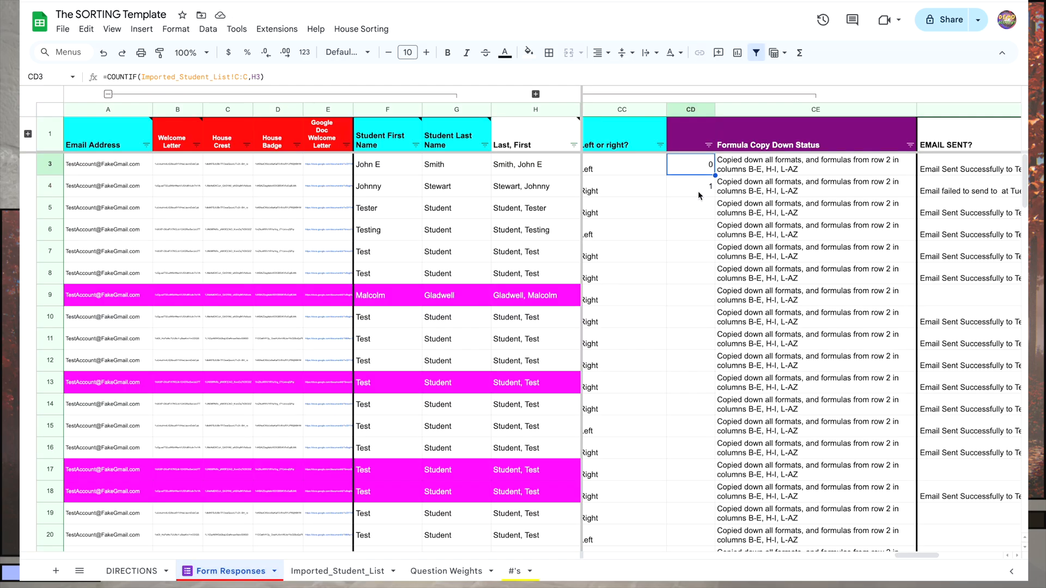
pyautogui.click(699, 194)
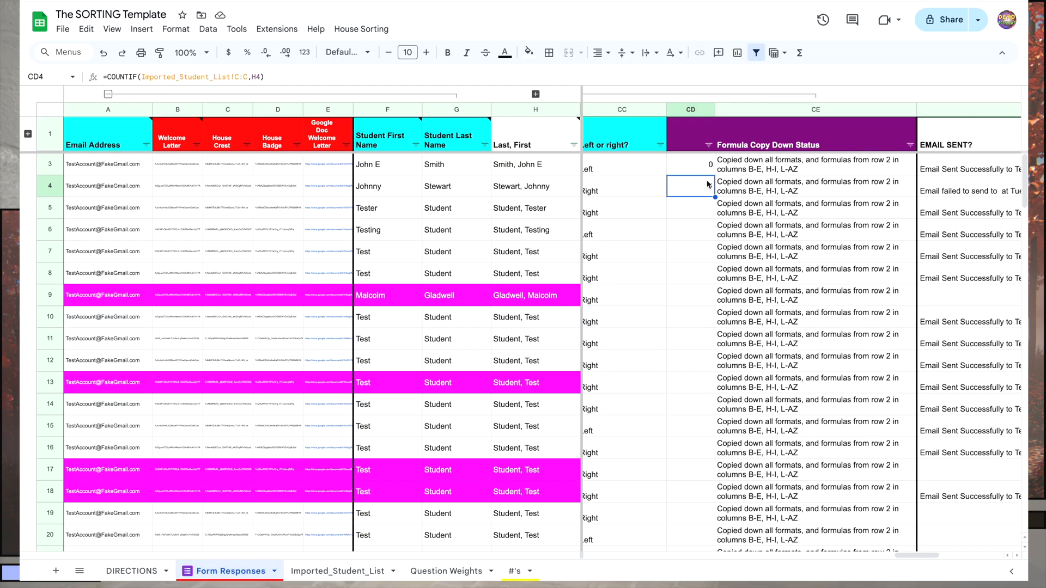
# - Wrap the COUNTIF formula in CD3 in an IF function that tests whether the count is =0
pyautogui.click(704, 168)
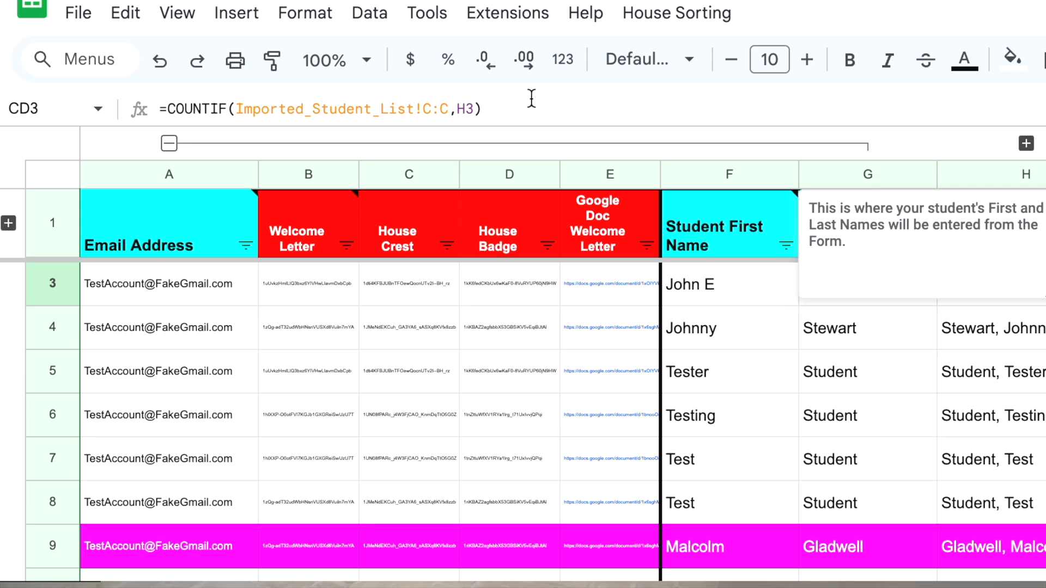
pyautogui.click(171, 107)
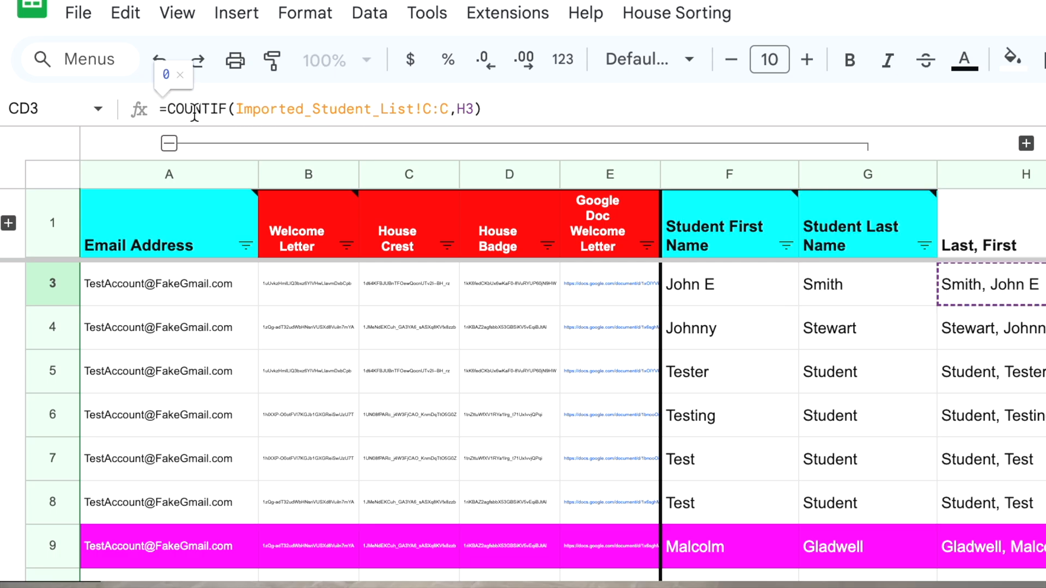
pyautogui.write('IF(')
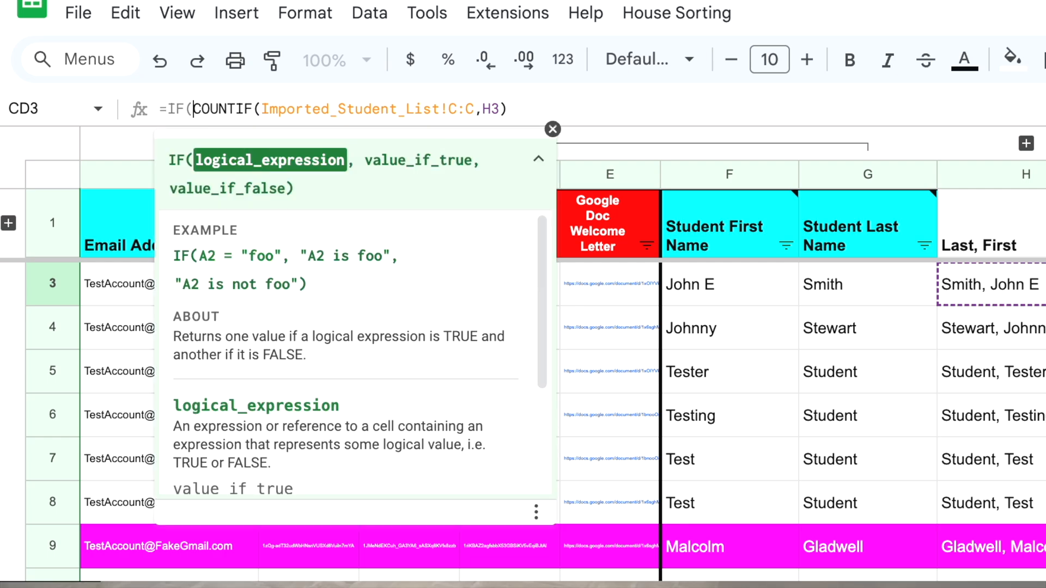
pyautogui.click(528, 110)
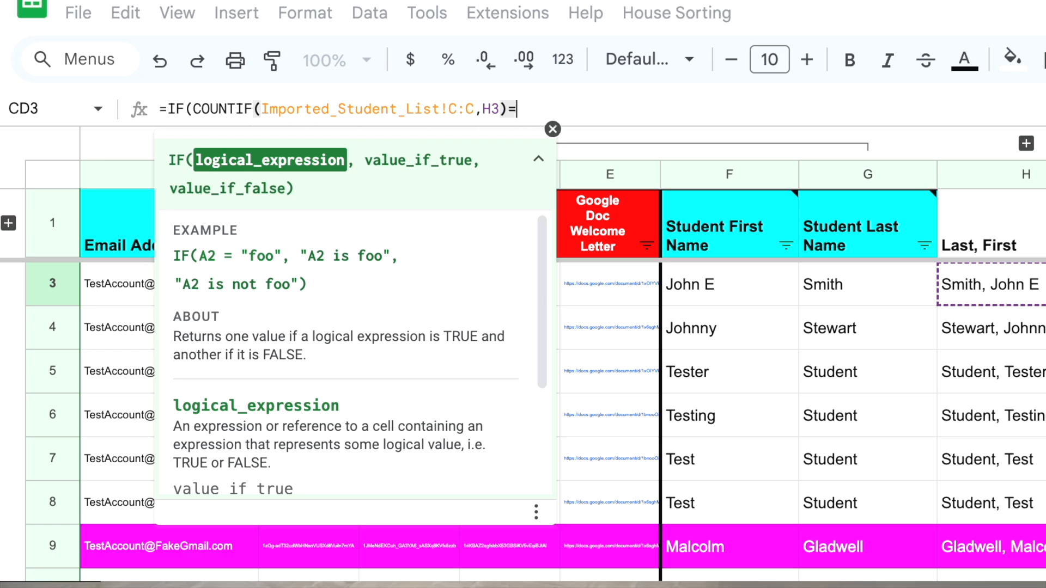
pyautogui.write('=0')
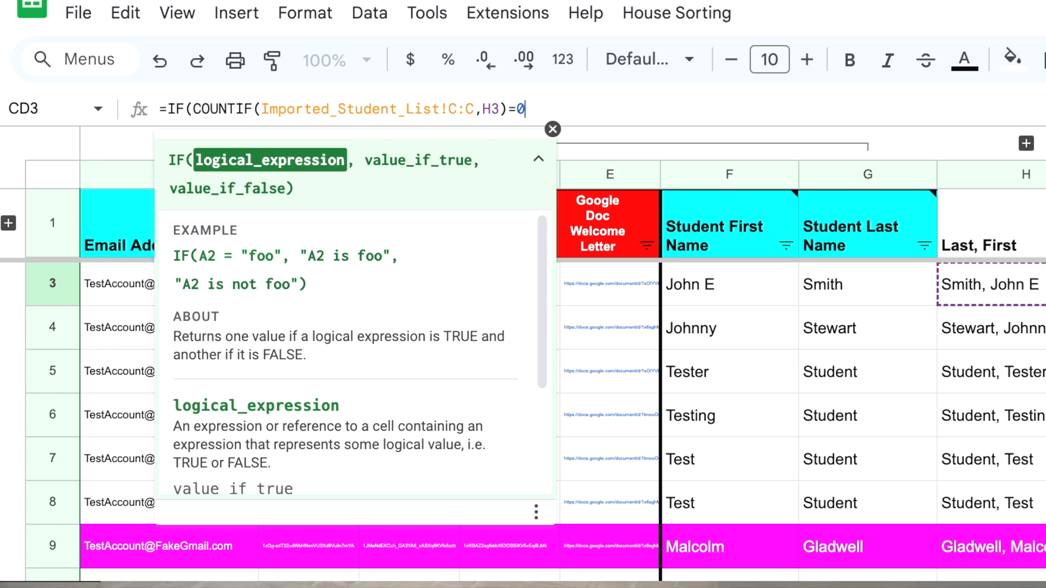
# - Complete the IF formula in CD3 with "NO" as the value if true and an empty string "" if false
pyautogui.write(',')
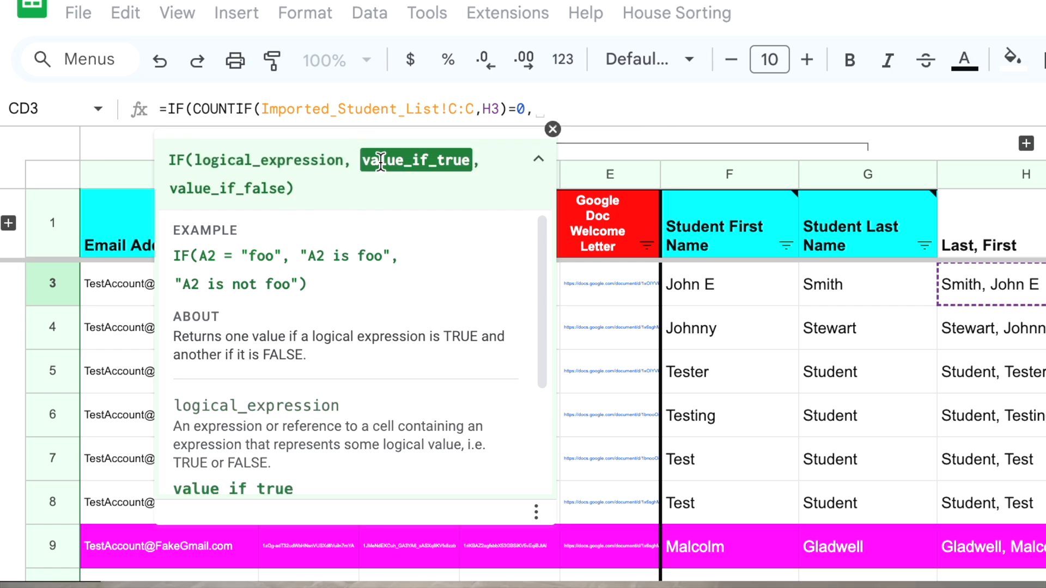
pyautogui.write('"')
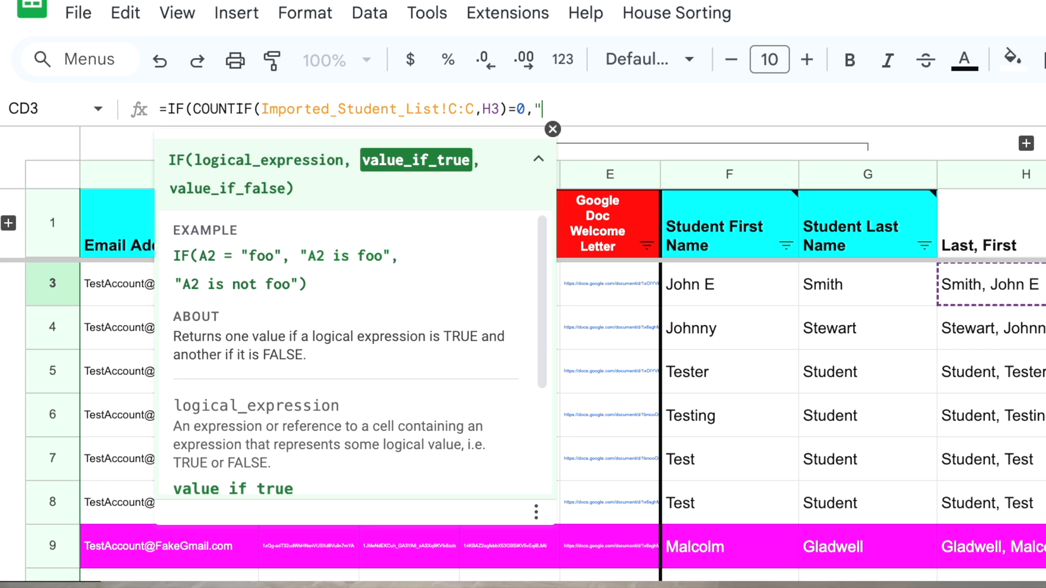
pyautogui.write('NO"')
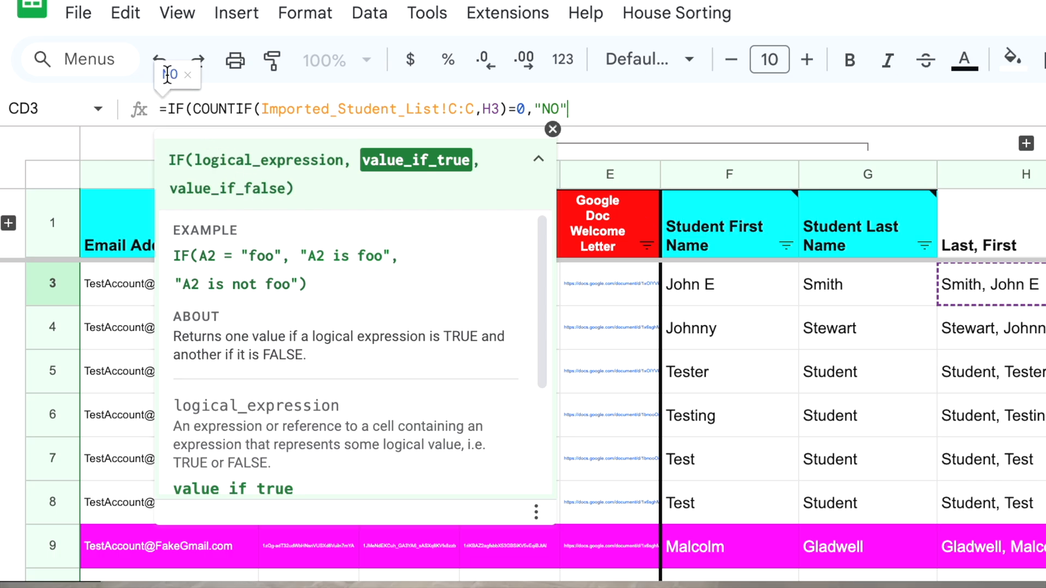
pyautogui.write(',')
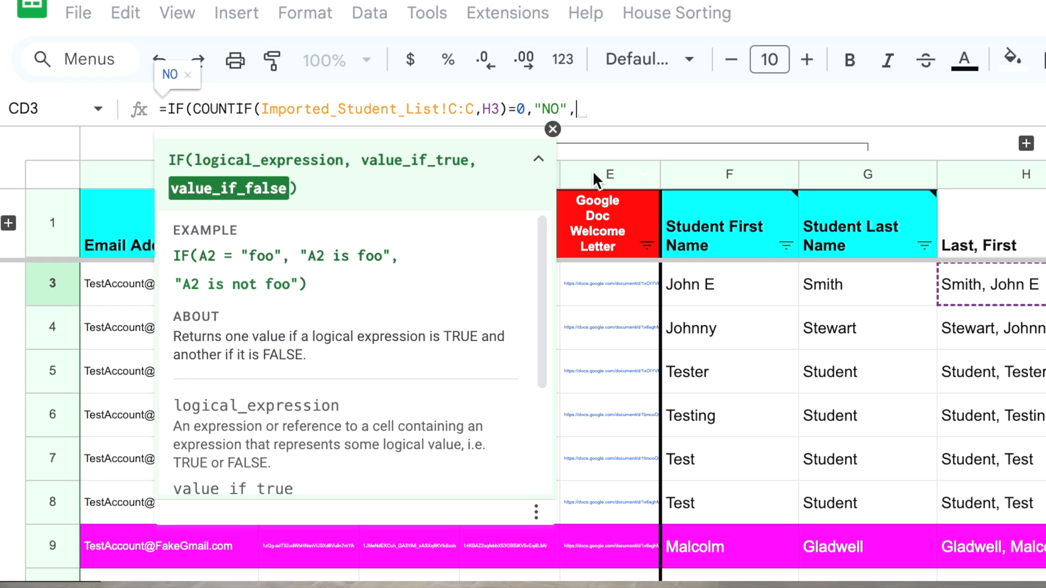
pyautogui.write('""')
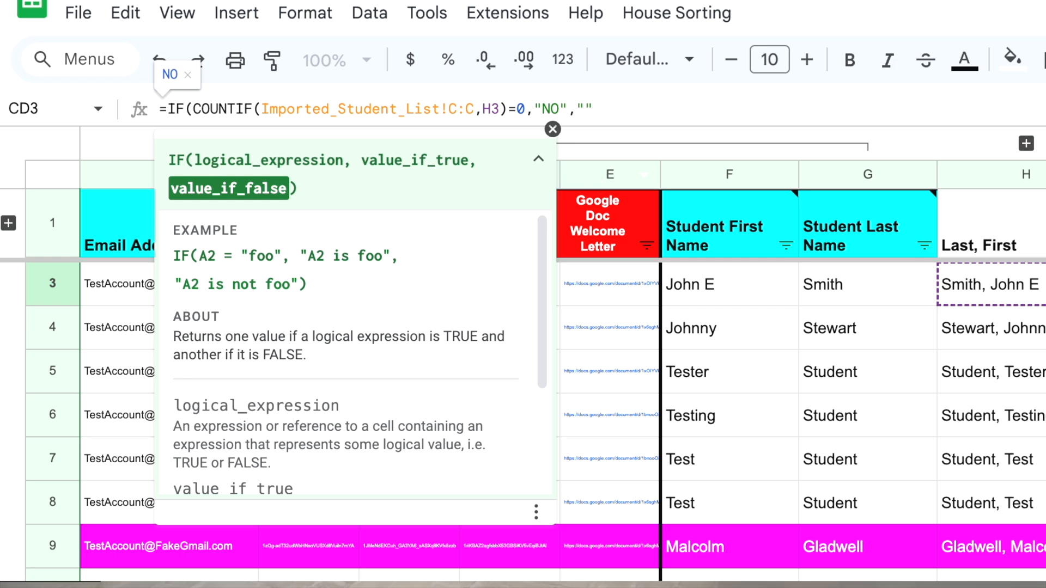
pyautogui.write(')')
pyautogui.press('Return')
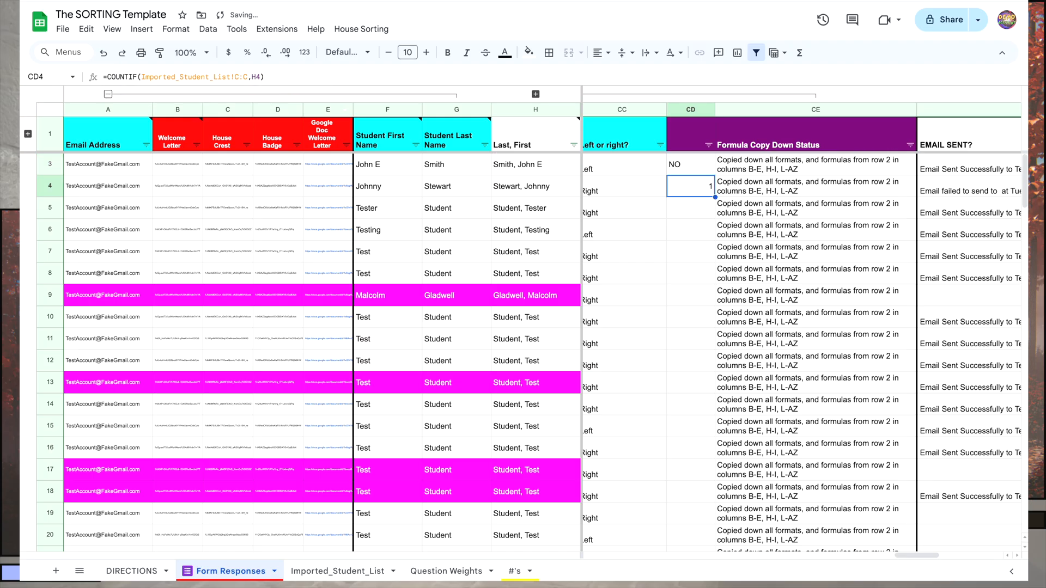
# - Copy the IF/COUNTIF formula from CD3 into CD4 and compare the two cells
pyautogui.click(687, 165)
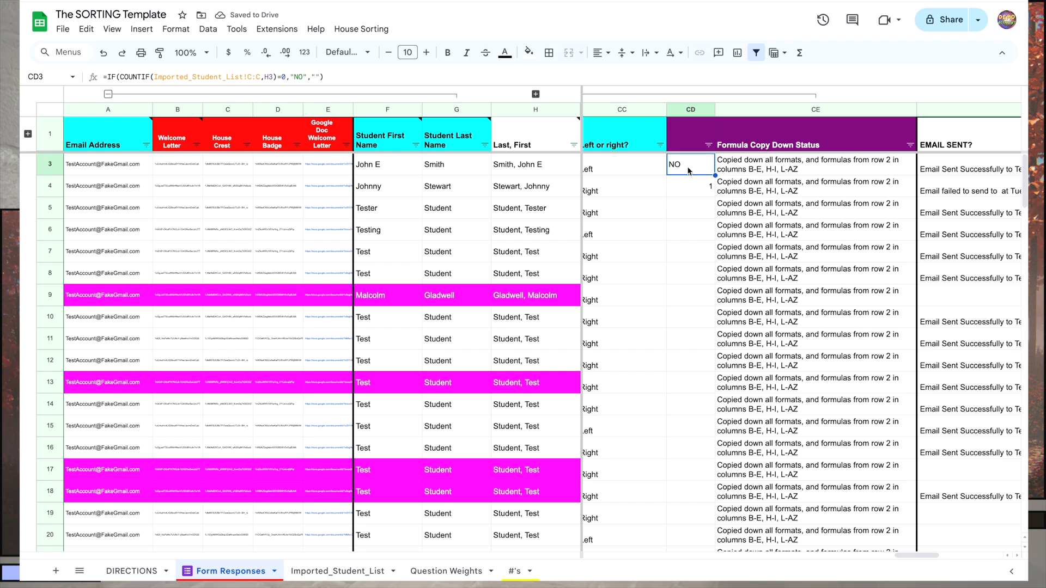
pyautogui.hotkey('ctrl', 'c')
pyautogui.click(690, 186)
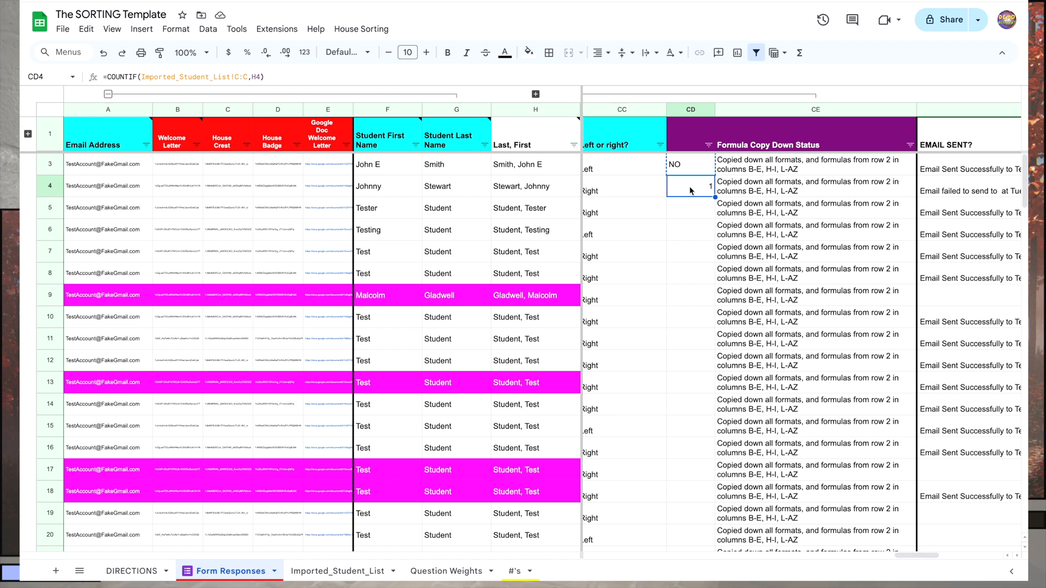
pyautogui.hotkey('ctrl', 'v')
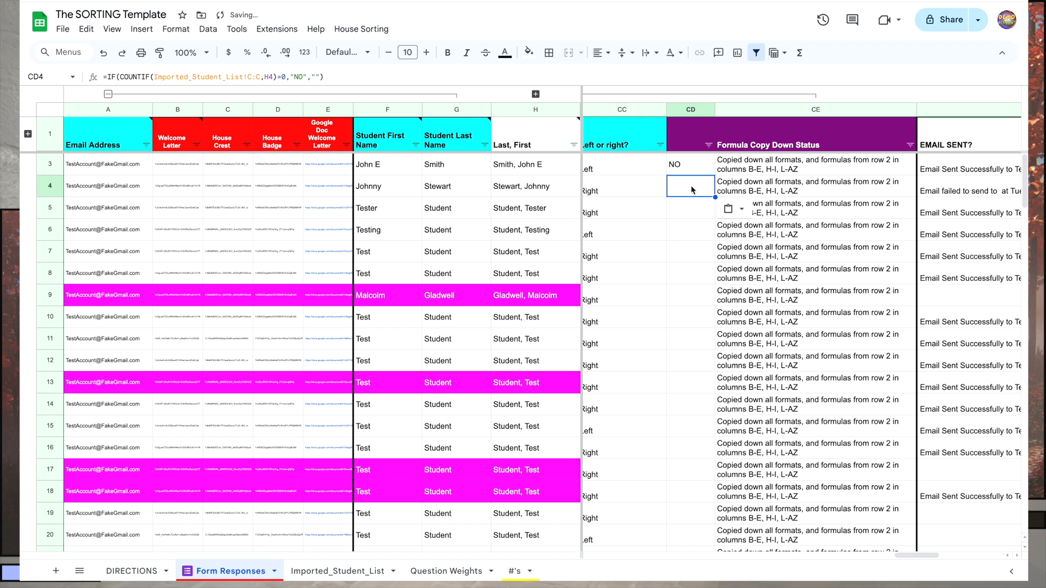
pyautogui.click(689, 167)
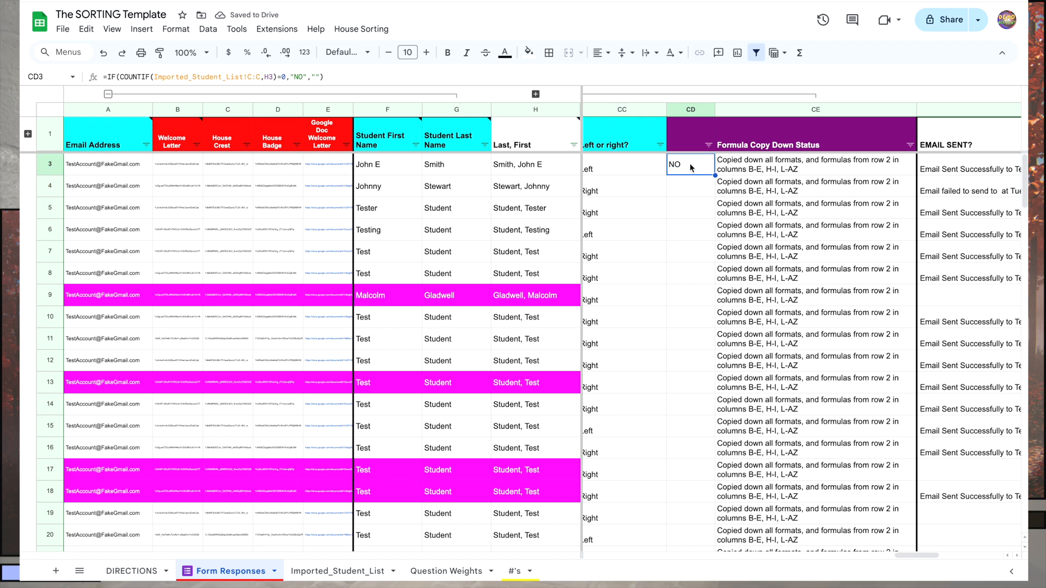
pyautogui.click(697, 188)
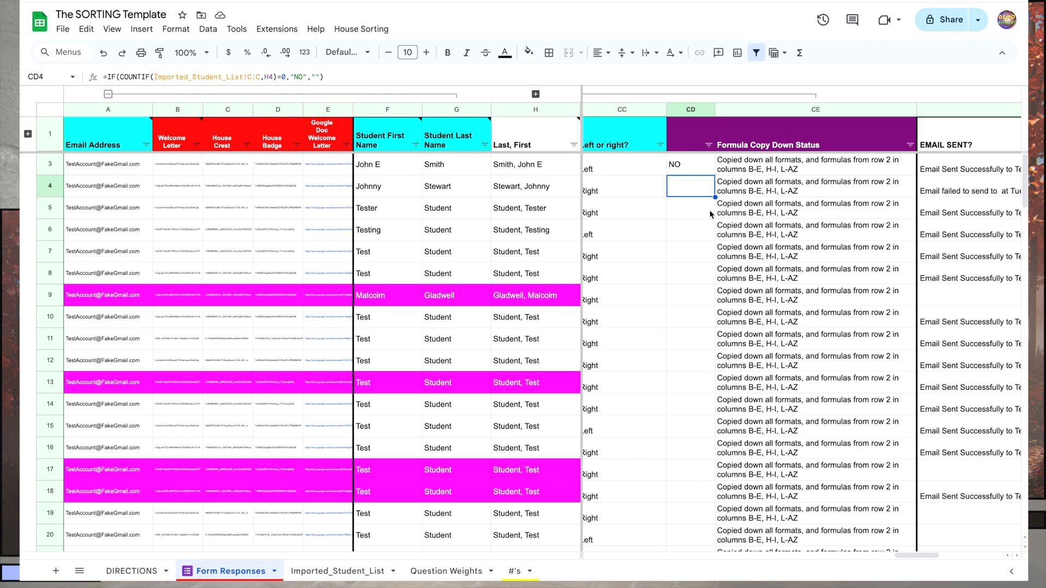
# - Expand the collapsed master formula row 2, copy the CD3 formula into CD2, and compare the row references of both formulas
pyautogui.click(27, 135)
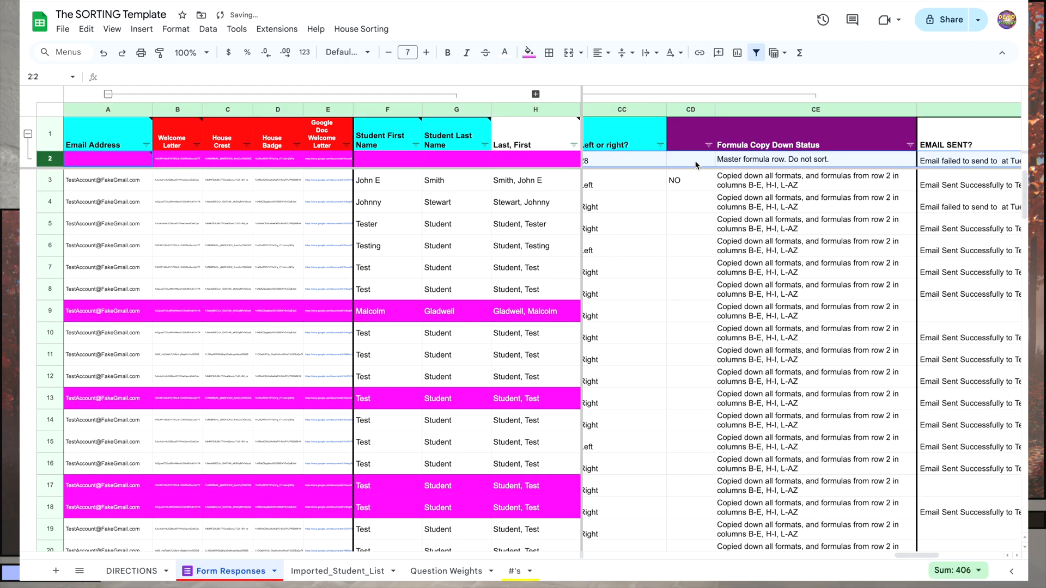
pyautogui.click(681, 164)
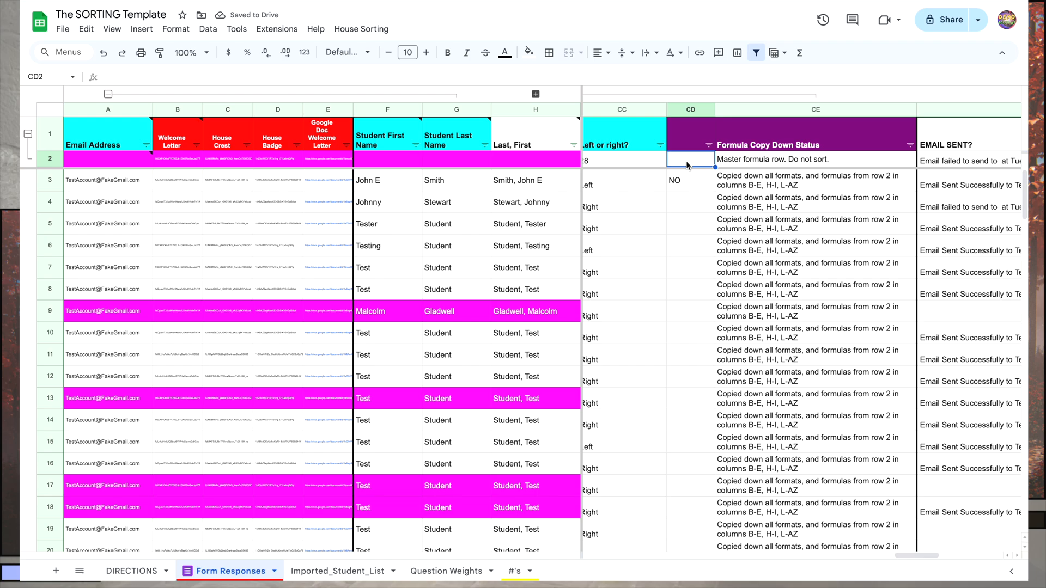
pyautogui.click(684, 182)
pyautogui.hotkey('ctrl', 'c')
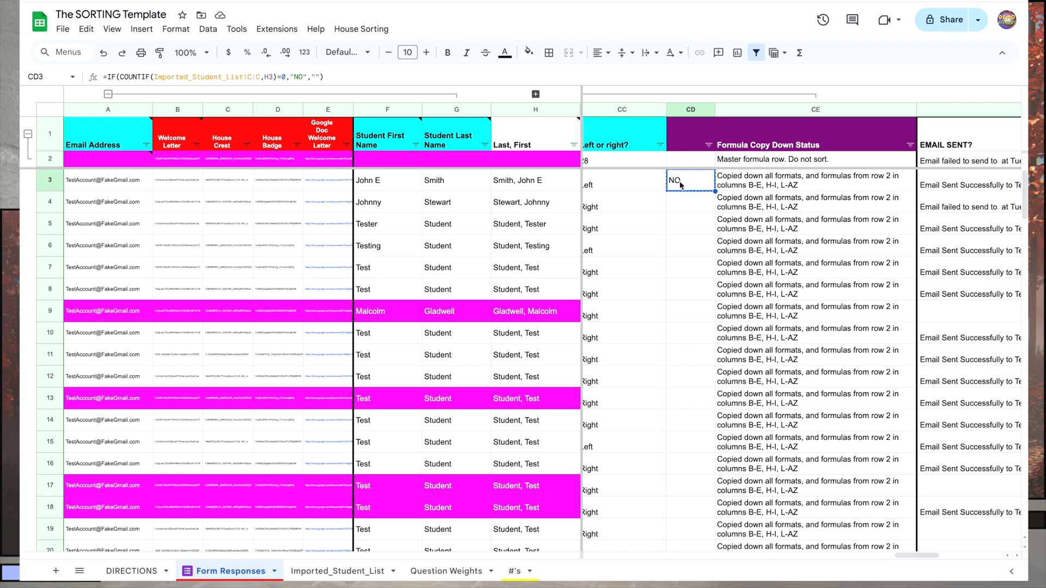
pyautogui.click(681, 159)
pyautogui.hotkey('ctrl', 'v')
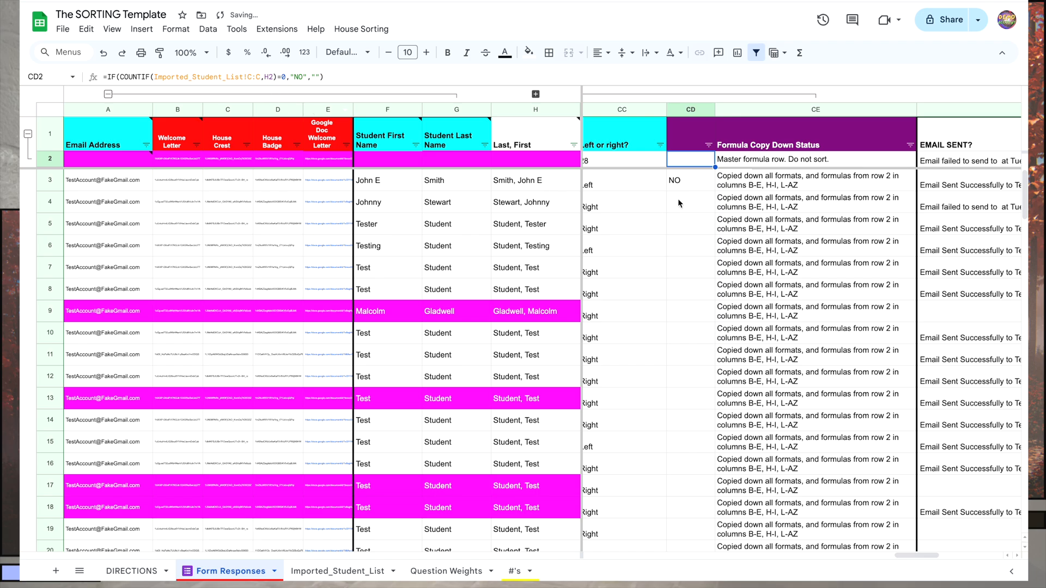
pyautogui.click(682, 181)
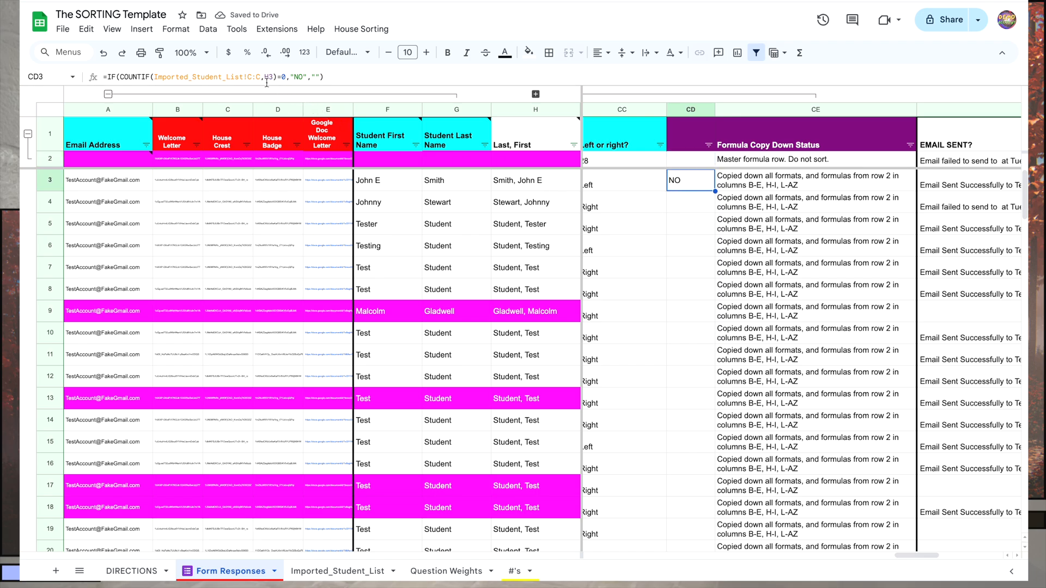
pyautogui.click(683, 158)
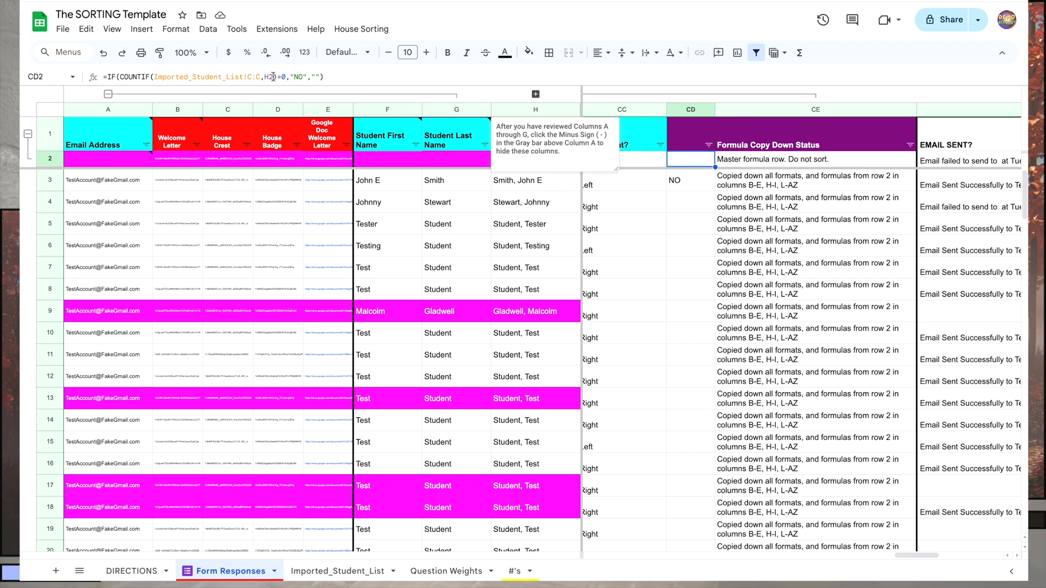
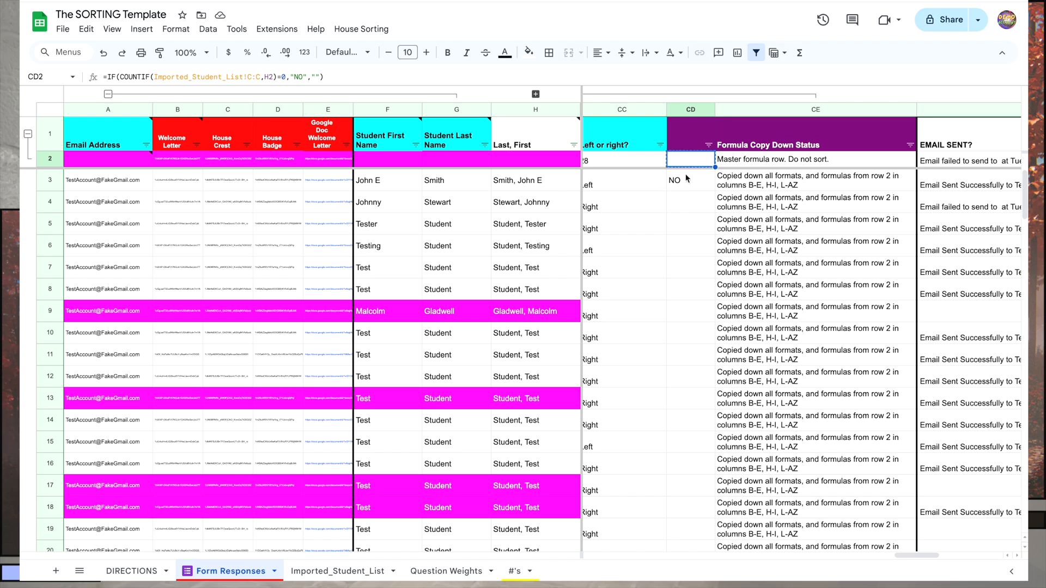
# - Copy the CD2 formula into the whole range CD2:CD72 and check it in one of the lower rows
pyautogui.scroll(-15, 695, 226)
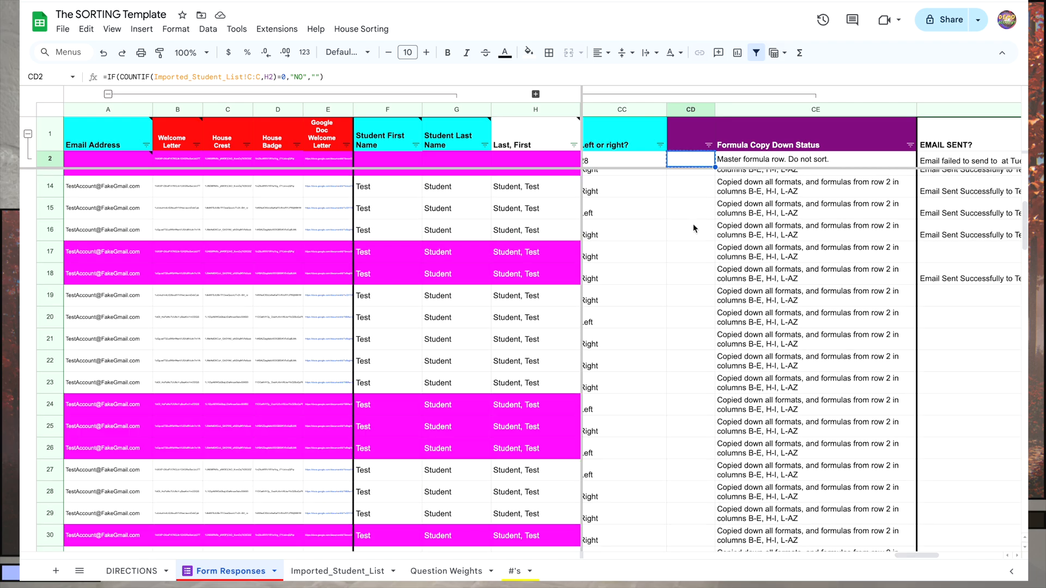
pyautogui.scroll(-3, 687, 231)
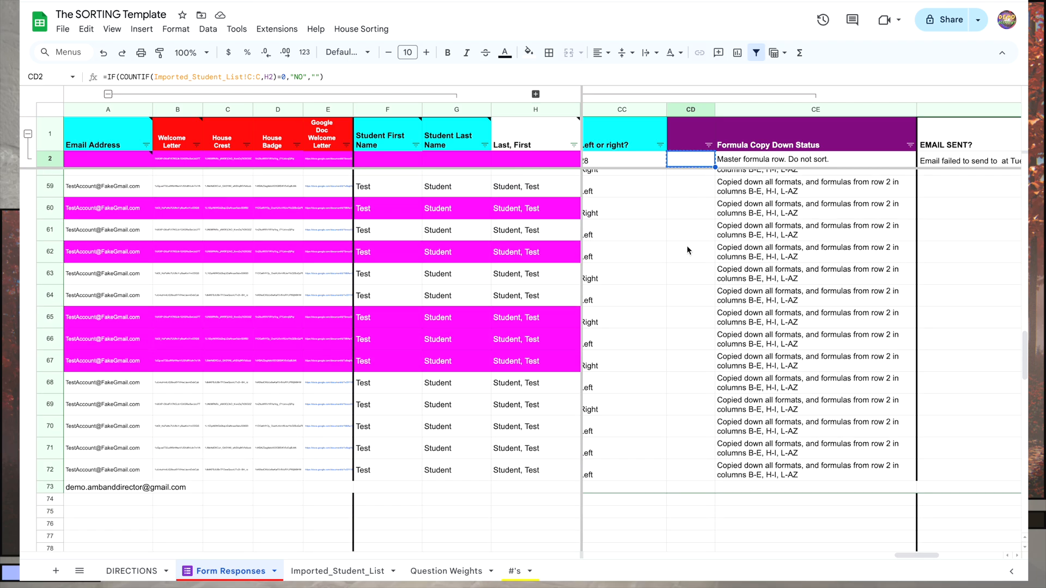
pyautogui.hotkey('ctrl', 'c')
pyautogui.click(696, 470)
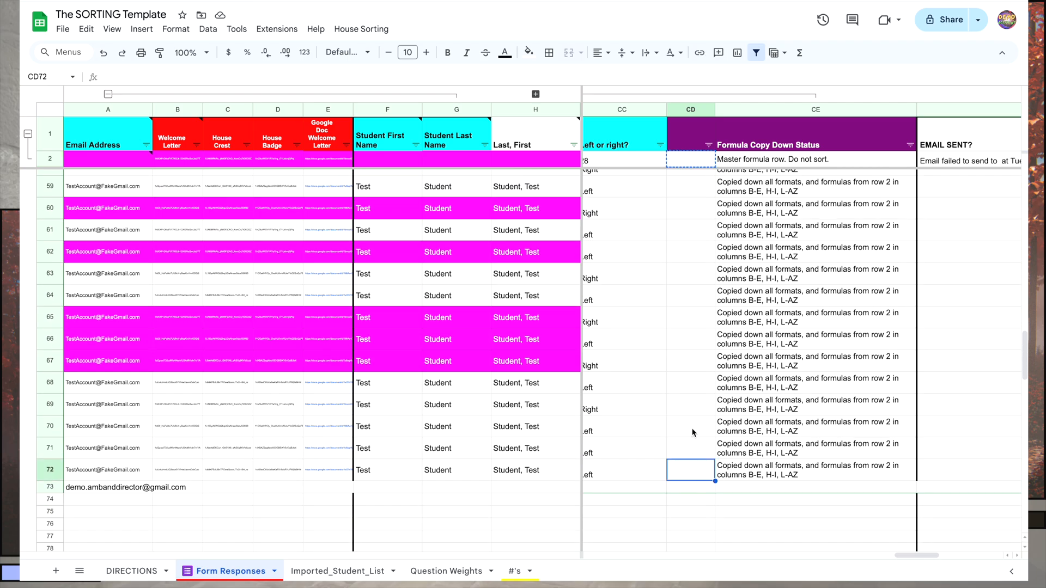
pyautogui.keyDown('shift'); pyautogui.click(691, 159); pyautogui.keyUp('shift')
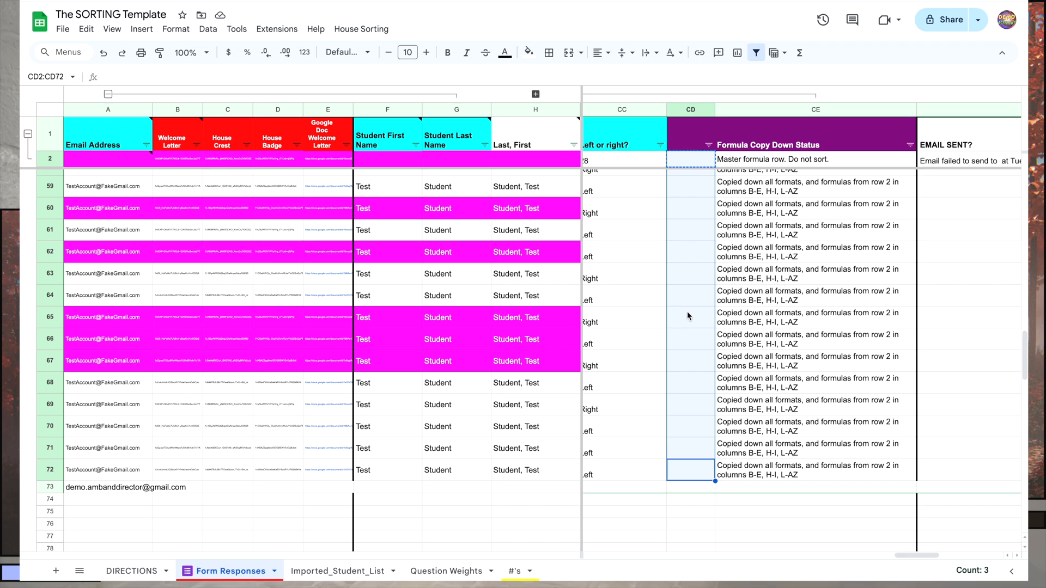
pyautogui.hotkey('ctrl', 'v')
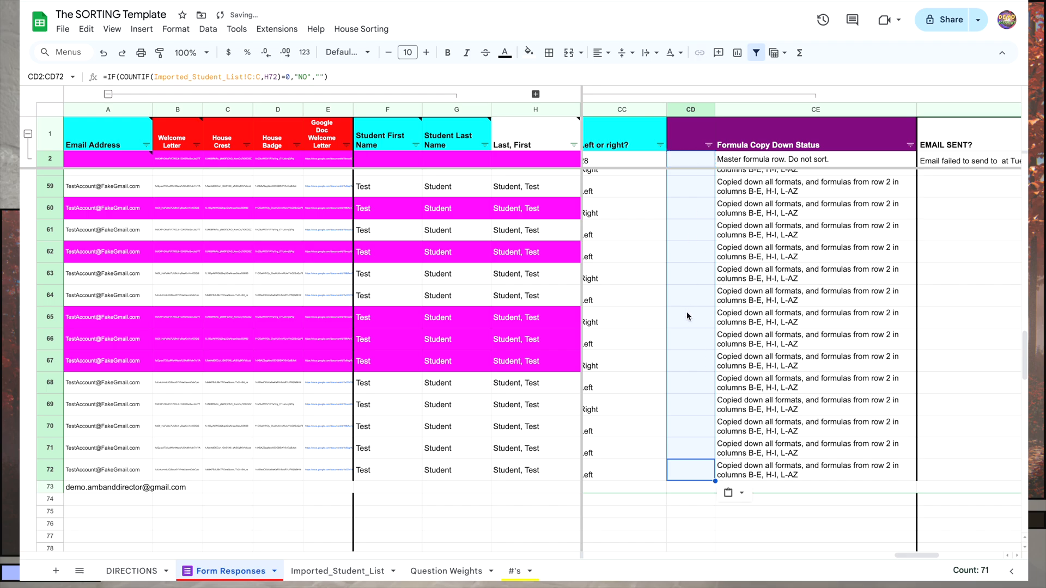
pyautogui.click(690, 344)
pyautogui.click(690, 380)
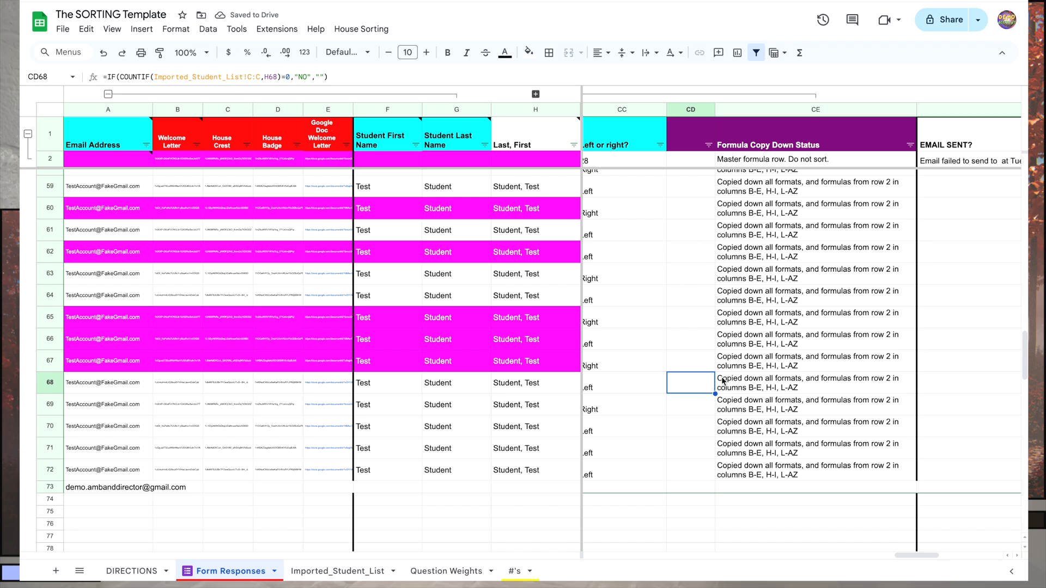
# - Examine the check results and formulas in CD3 and CD9 against the student first names in rows 3 and 9
pyautogui.scroll(20, 700, 348)
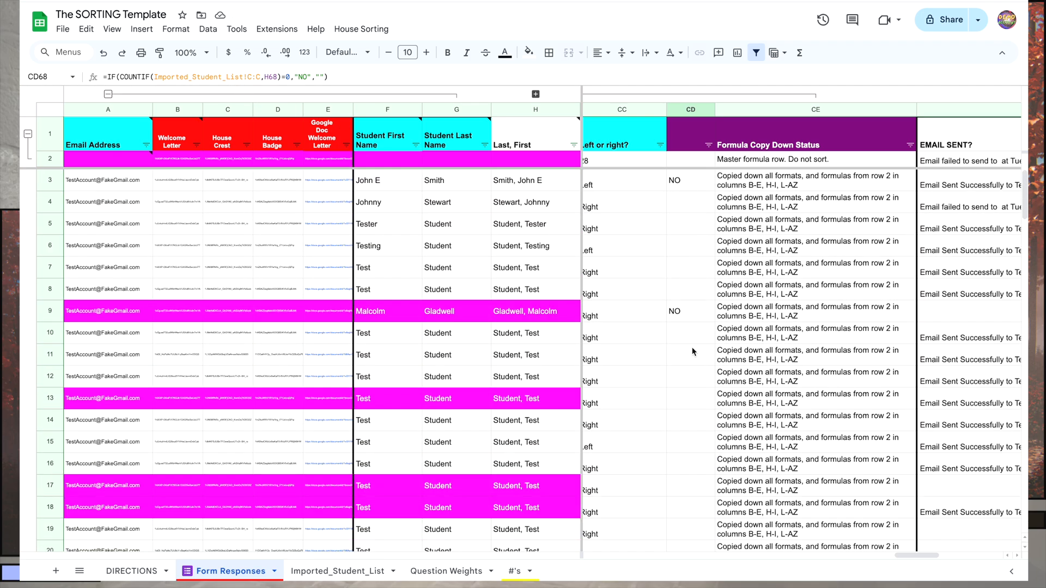
pyautogui.click(689, 311)
pyautogui.click(687, 183)
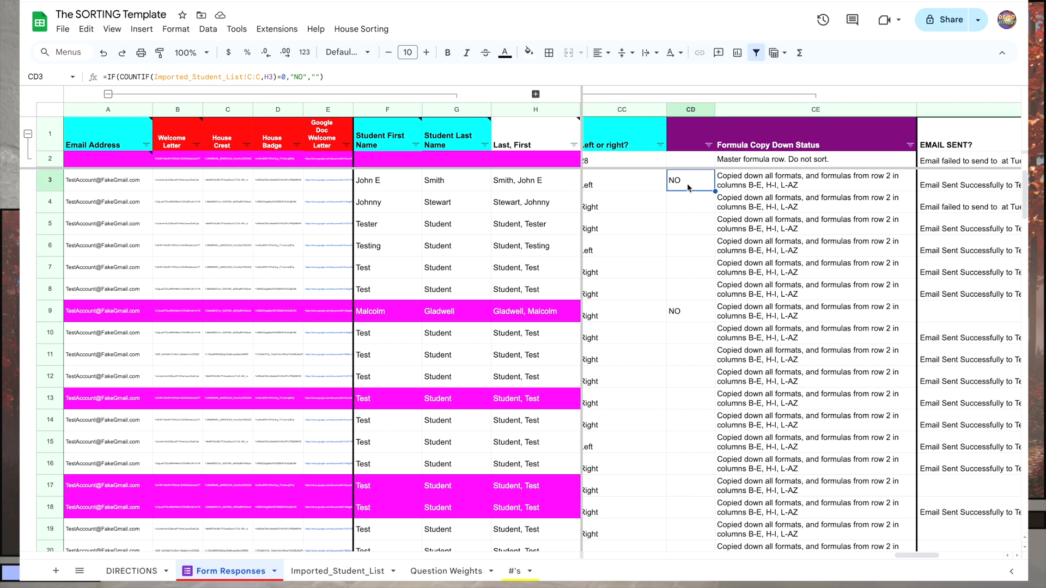
pyautogui.click(687, 312)
pyautogui.click(692, 188)
pyautogui.click(686, 304)
pyautogui.click(384, 315)
pyautogui.click(390, 183)
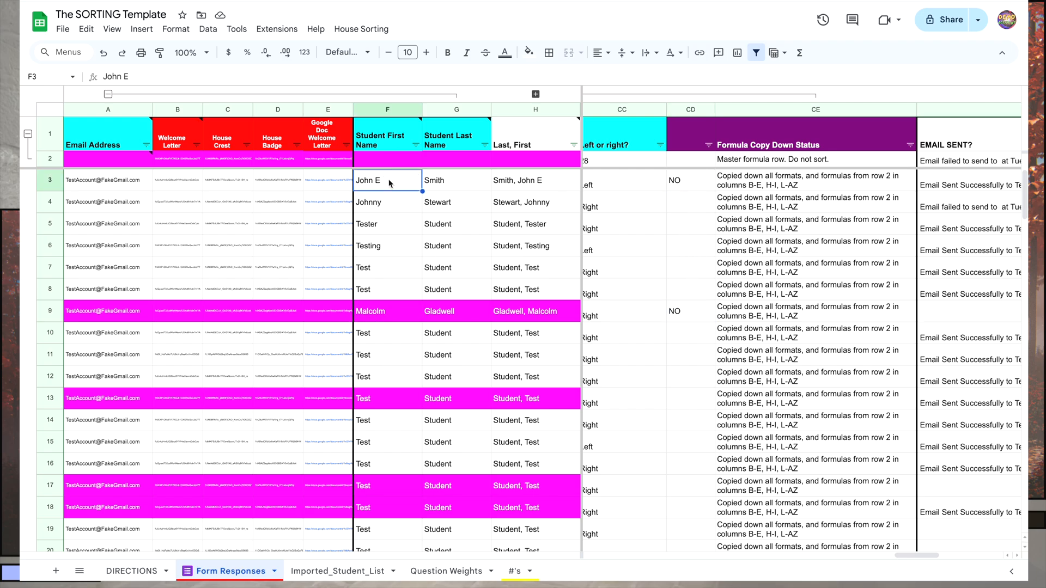
pyautogui.click(686, 309)
pyautogui.click(683, 184)
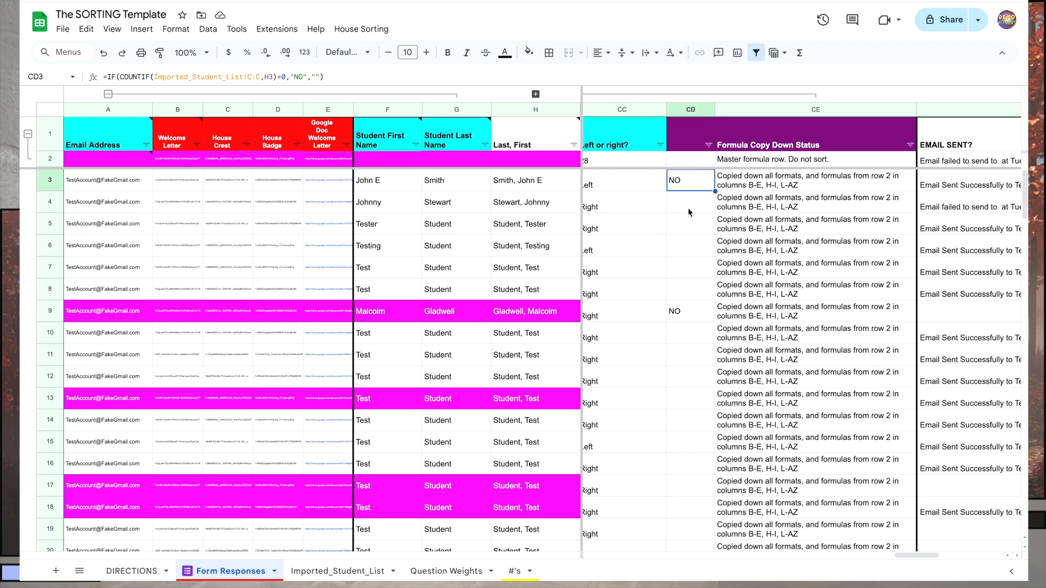
pyautogui.click(685, 311)
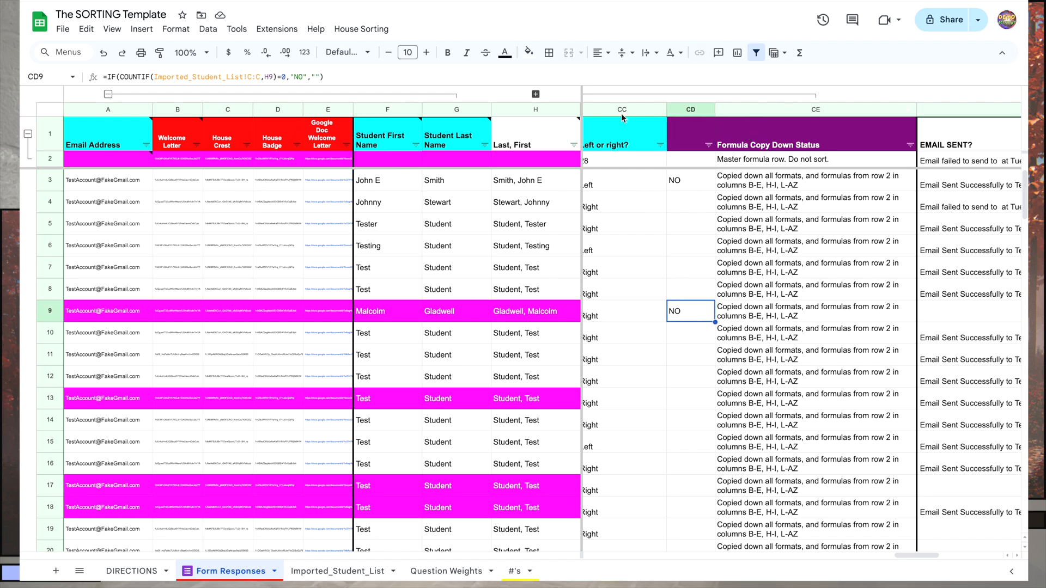
pyautogui.click(684, 185)
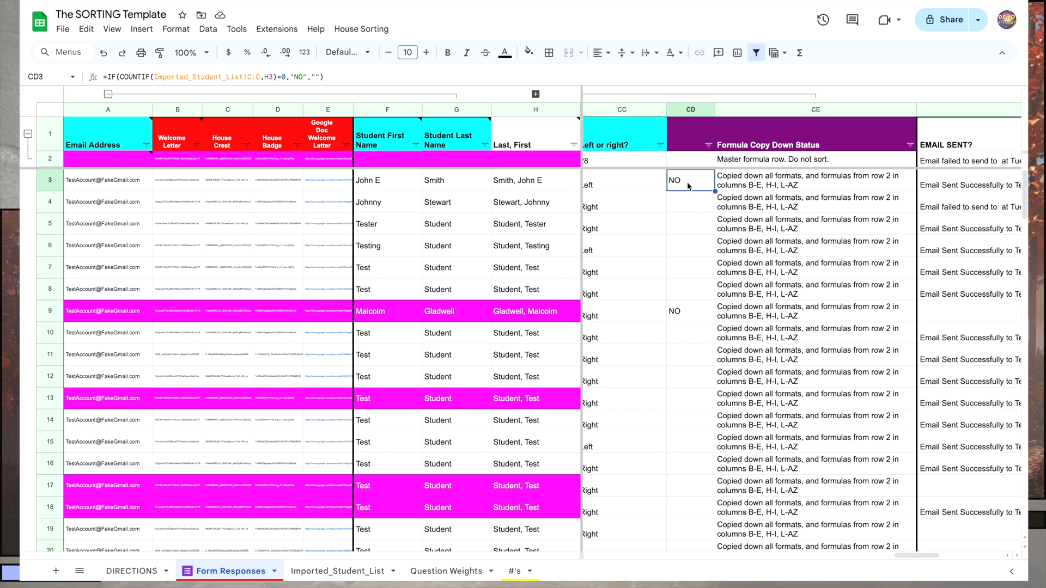
# - Compare the check formulas in CD9 and CD3, and review the conditional format rules already applied to column H
pyautogui.click(689, 305)
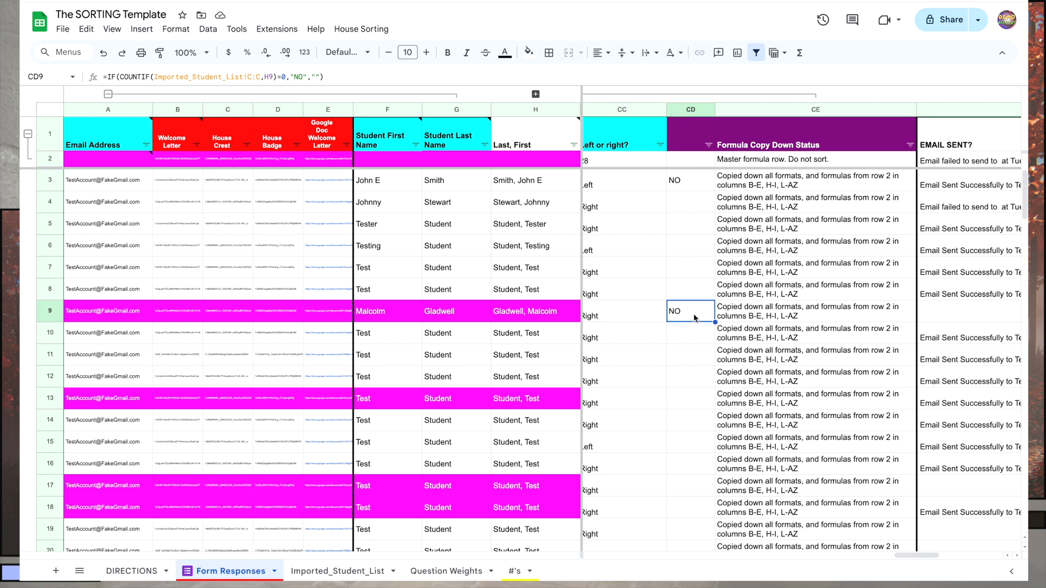
pyautogui.click(682, 185)
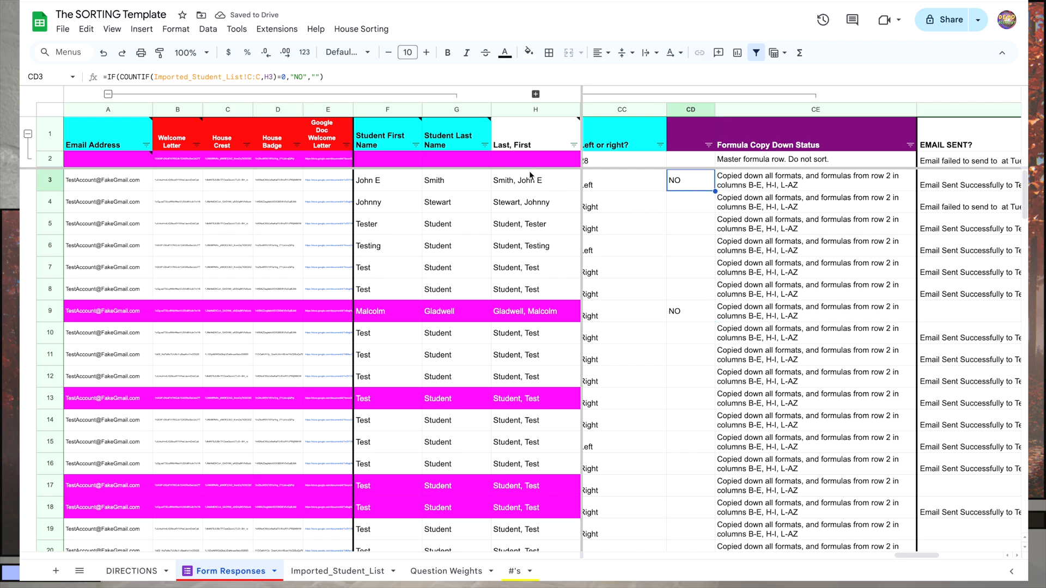
pyautogui.click(524, 109)
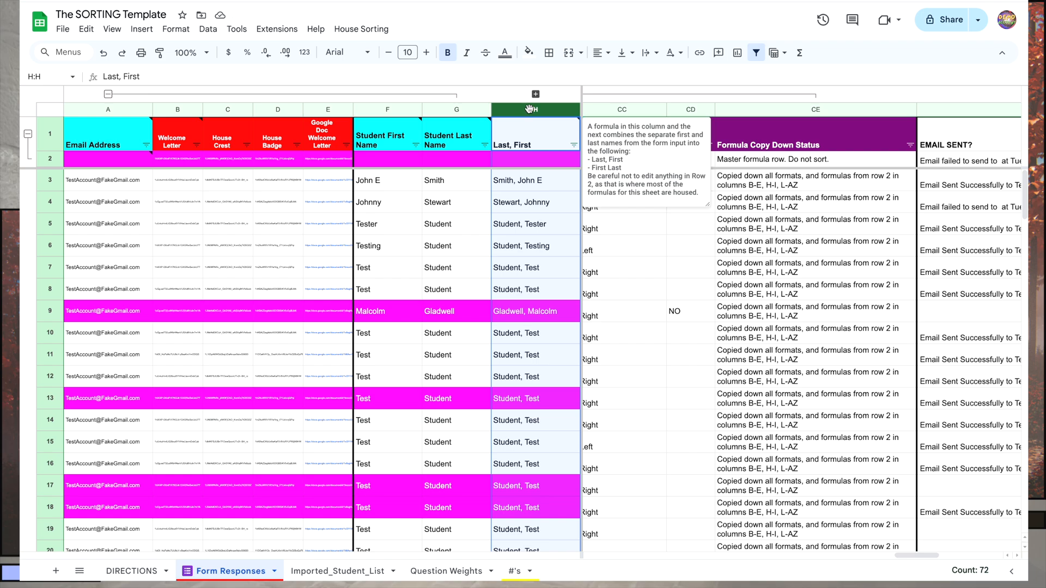
pyautogui.click(528, 53)
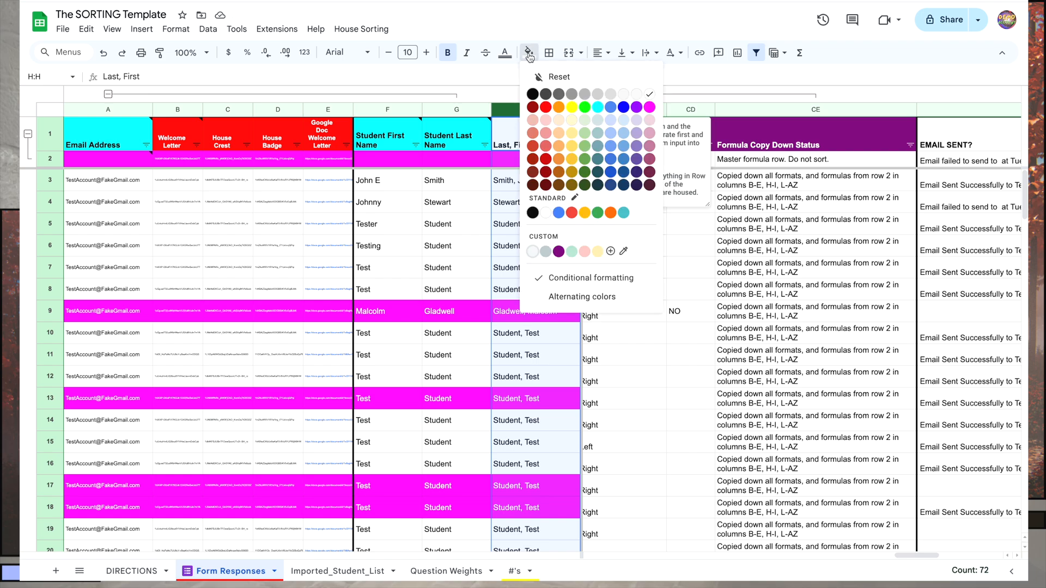
pyautogui.click(590, 279)
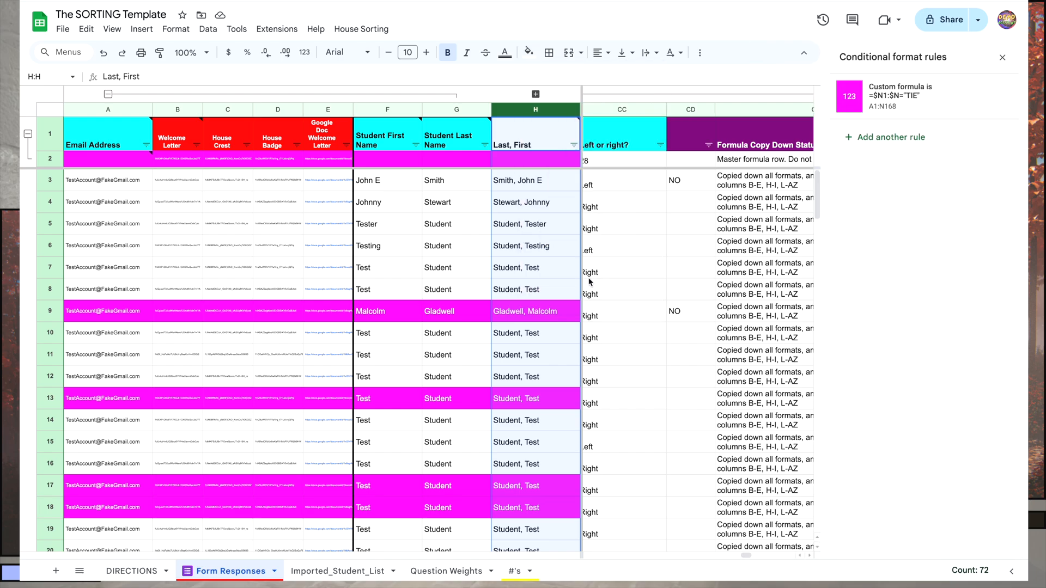
pyautogui.click(1003, 57)
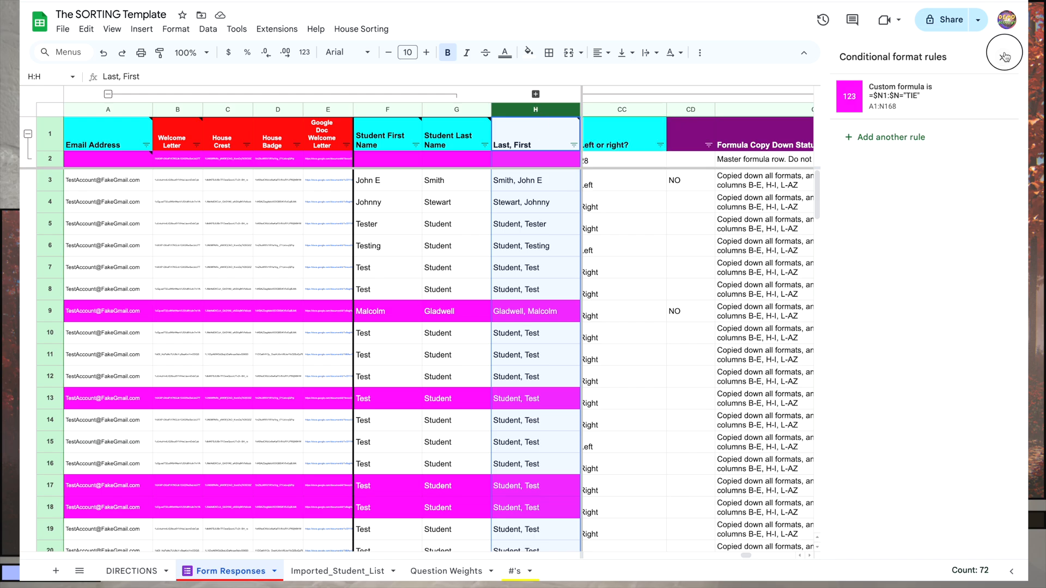
# - Add a conditional format rule for the Last, First column (H) that uses a custom formula as its condition
pyautogui.rightClick(524, 110)
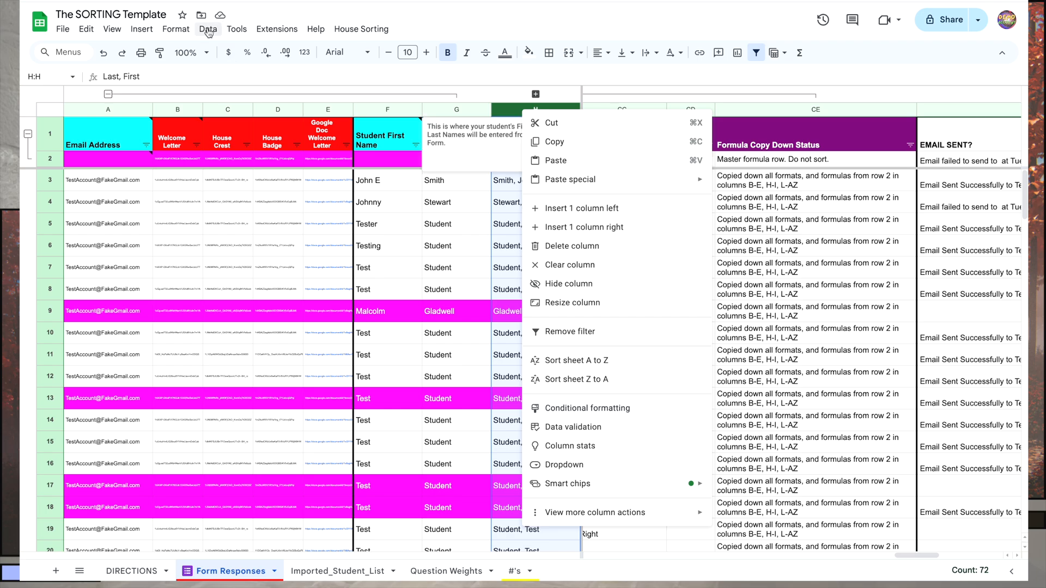
pyautogui.click(176, 29)
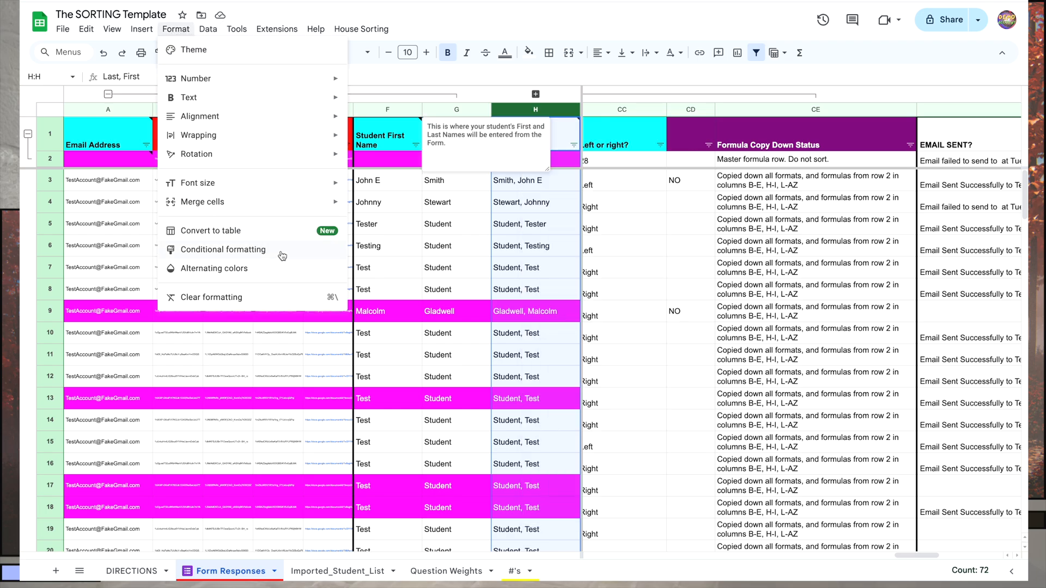
pyautogui.click(239, 254)
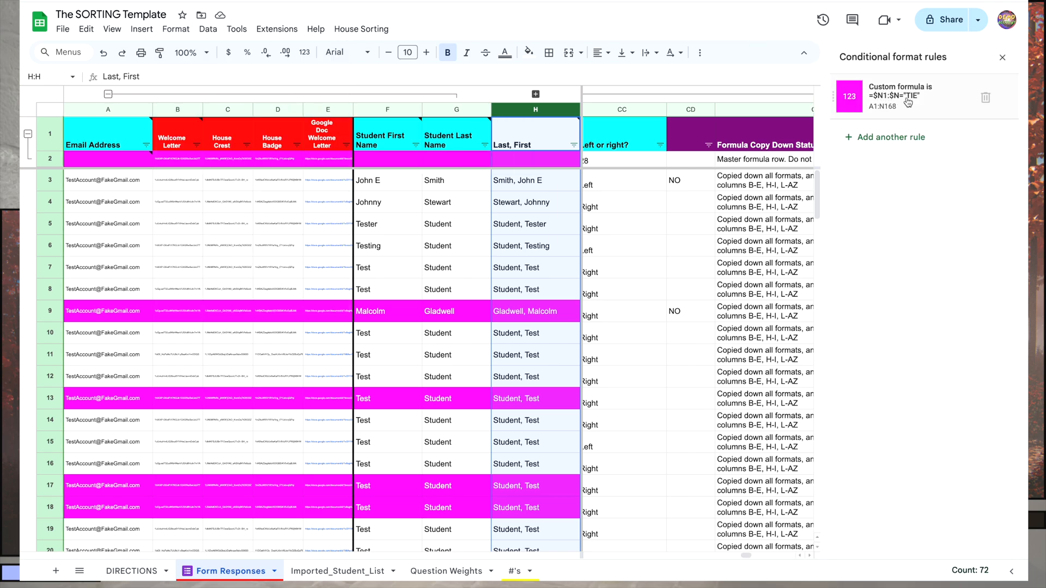
pyautogui.click(869, 138)
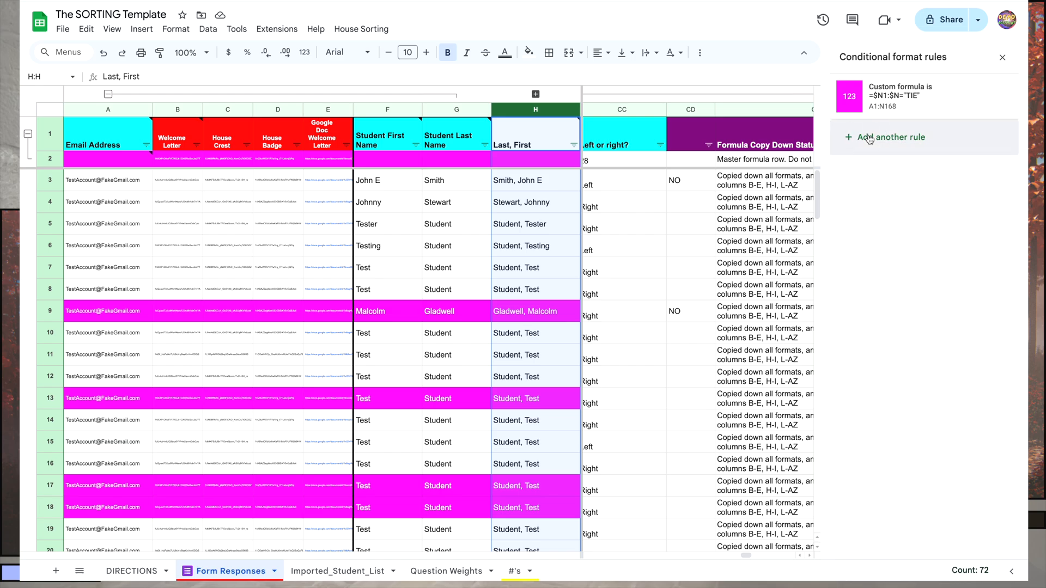
pyautogui.click(875, 214)
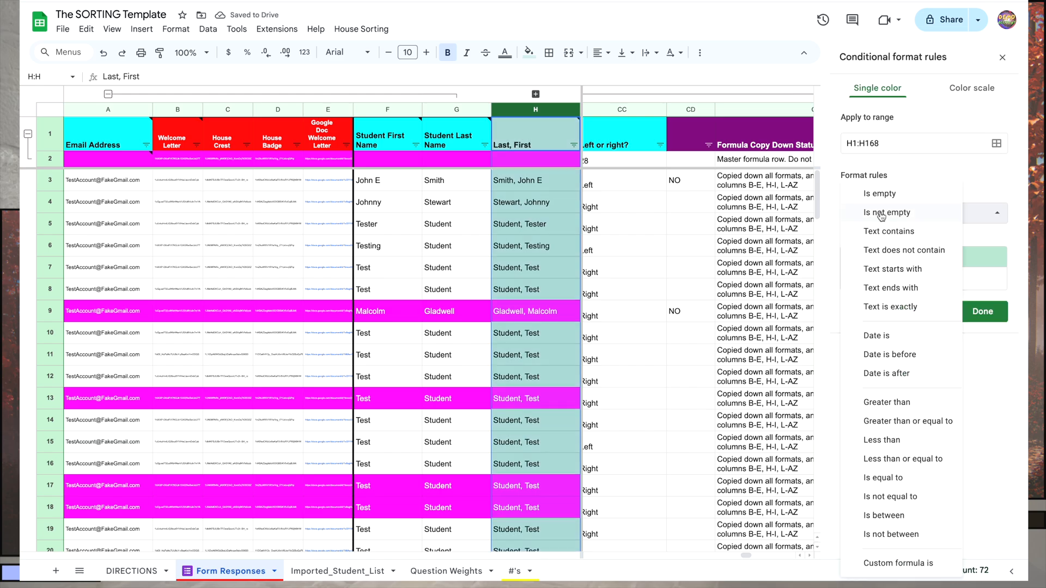
pyautogui.click(917, 561)
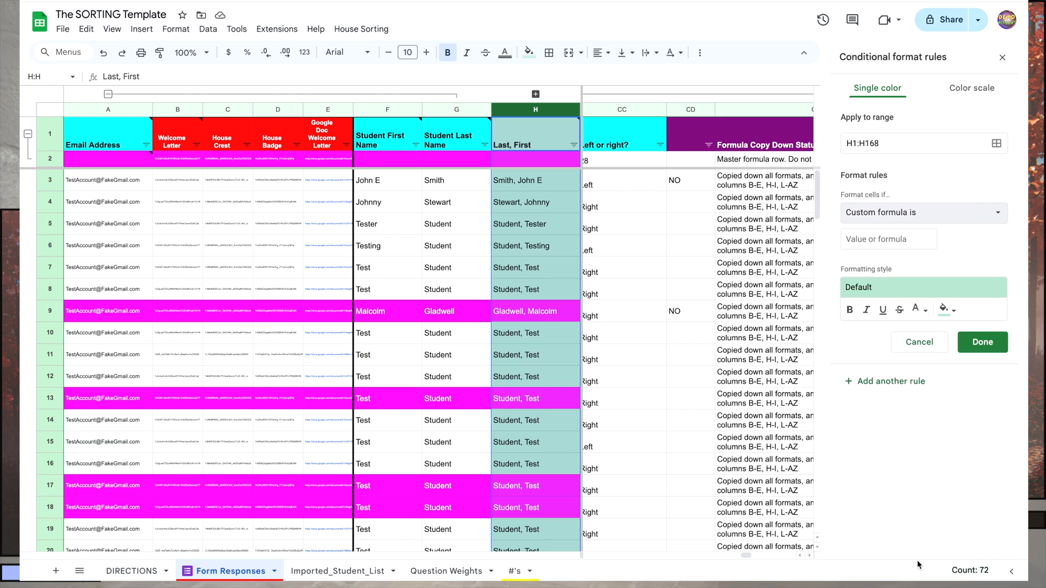
# - Enter =CD:CD="NO" as the custom formula of the new conditional format rule
pyautogui.click(871, 239)
pyautogui.write('=')
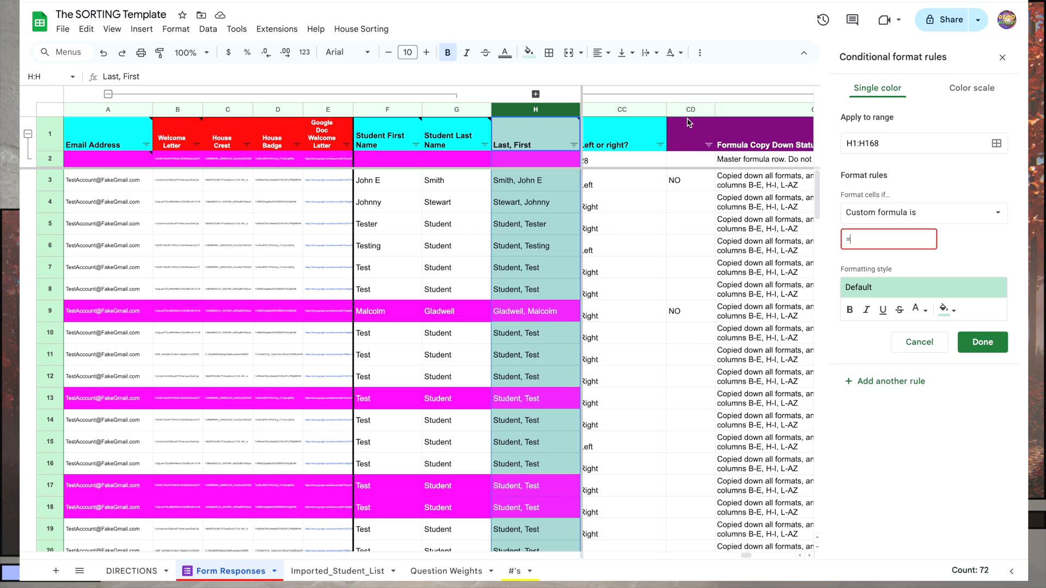
pyautogui.write('CD:')
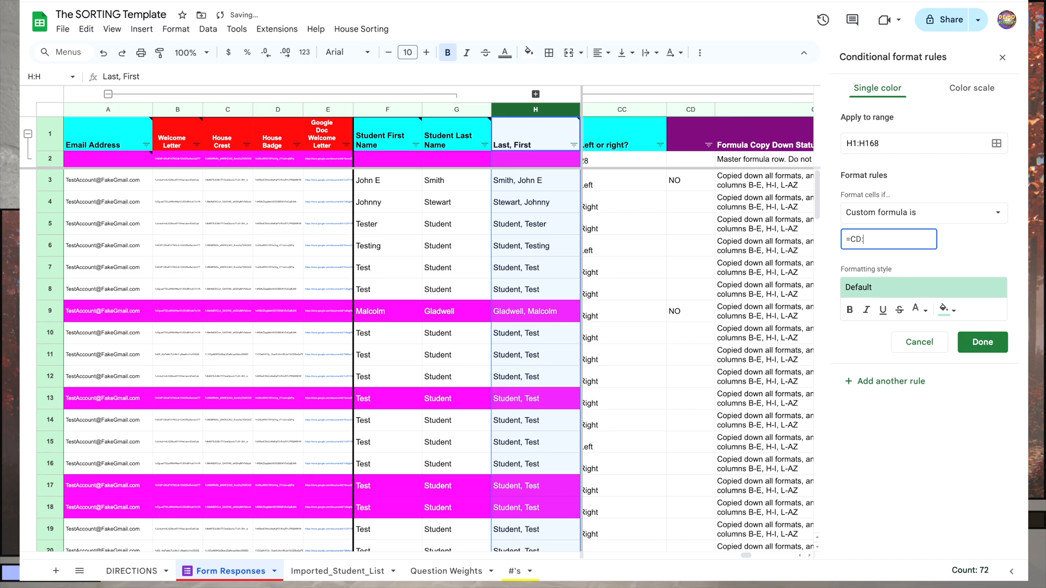
pyautogui.write('CD="N')
pyautogui.write('O"')
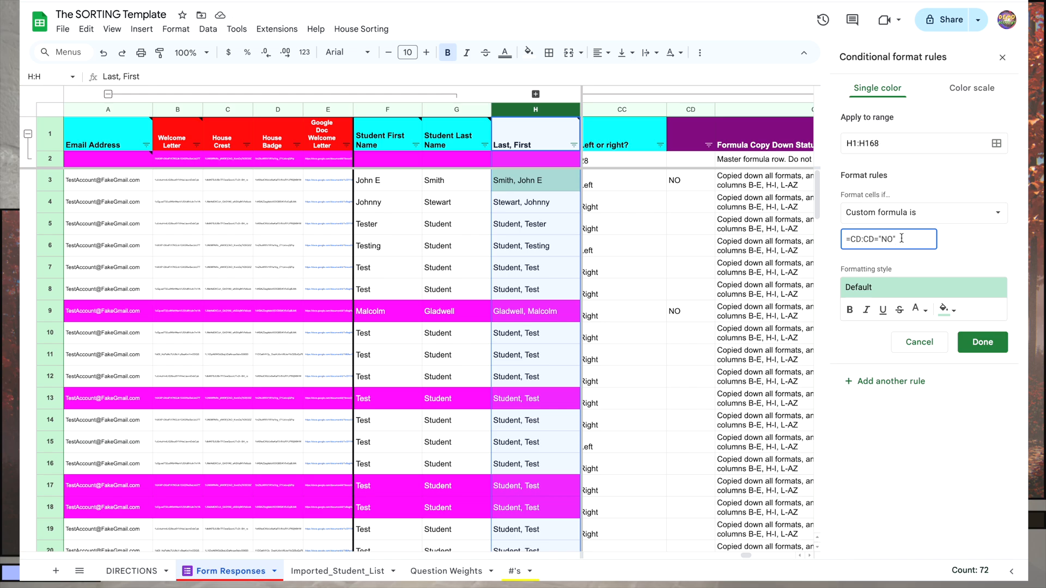
# - Give the rule the default light yellow fill style with bold text
pyautogui.click(948, 289)
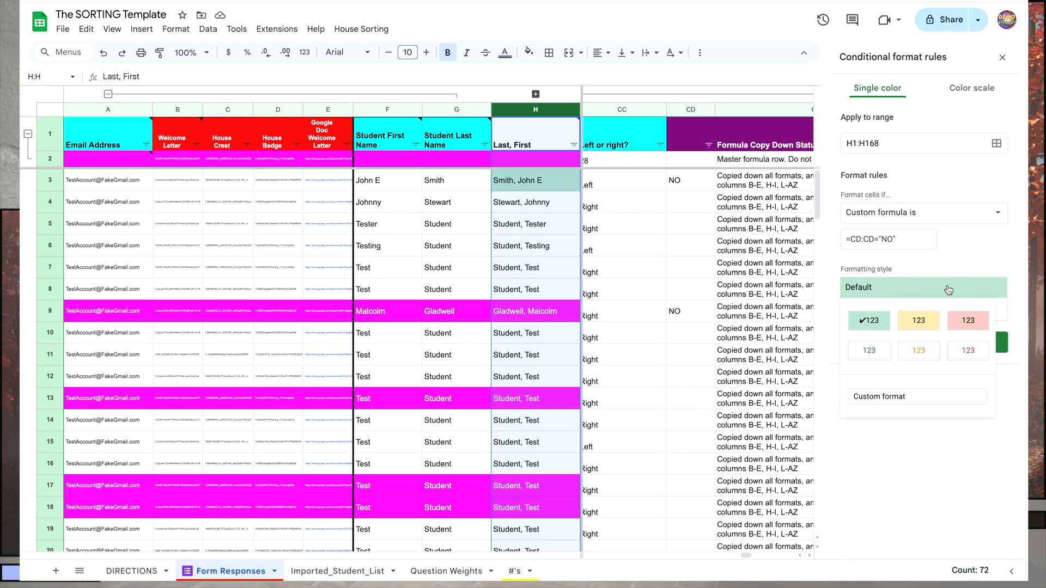
pyautogui.click(918, 321)
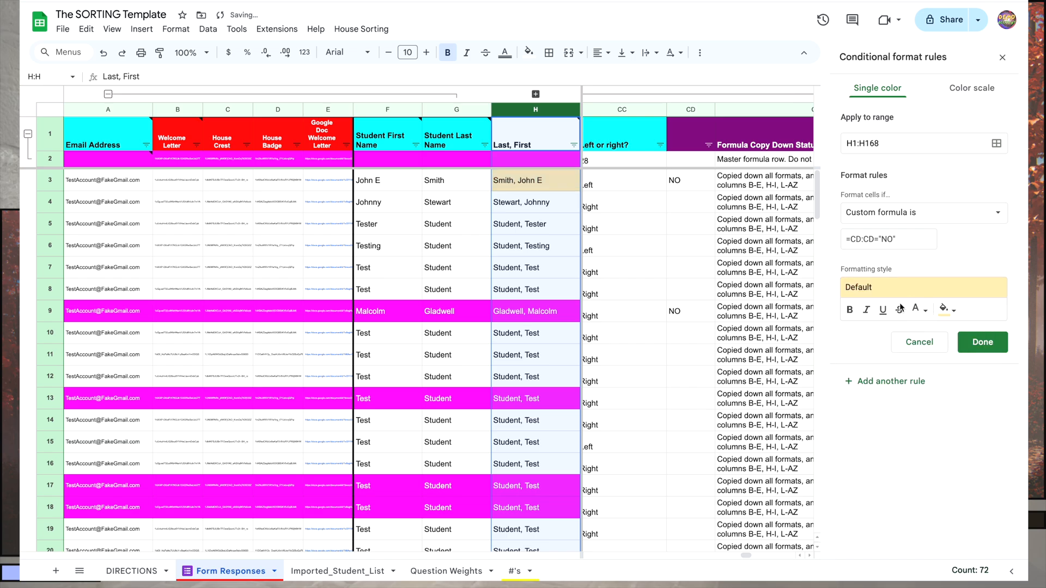
pyautogui.click(850, 310)
pyautogui.click(946, 310)
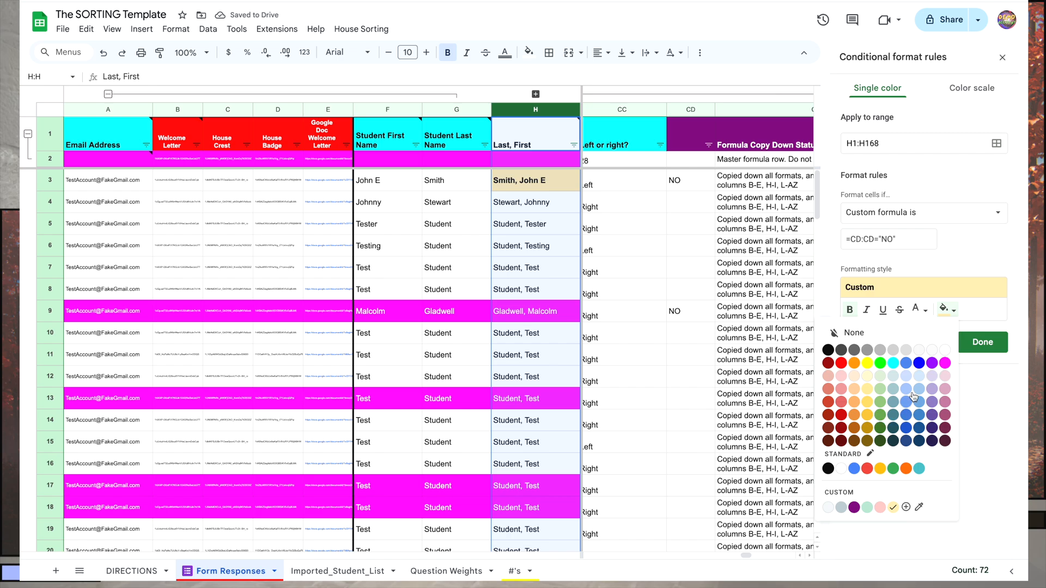
pyautogui.click(992, 247)
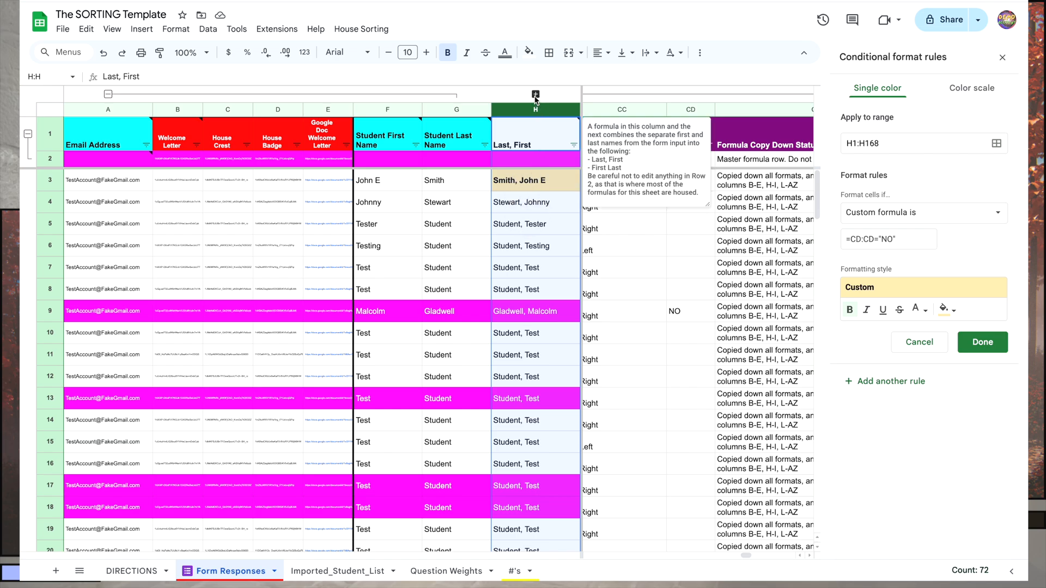
# - Expand the collapsed columns I:K and set the rule's range to F1:K168
pyautogui.click(524, 184)
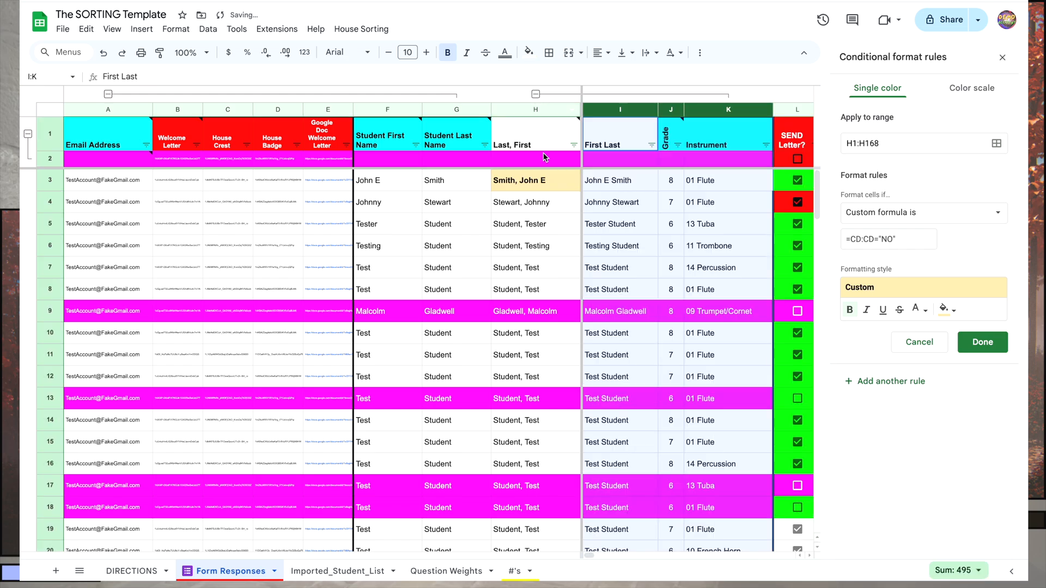
pyautogui.click(845, 138)
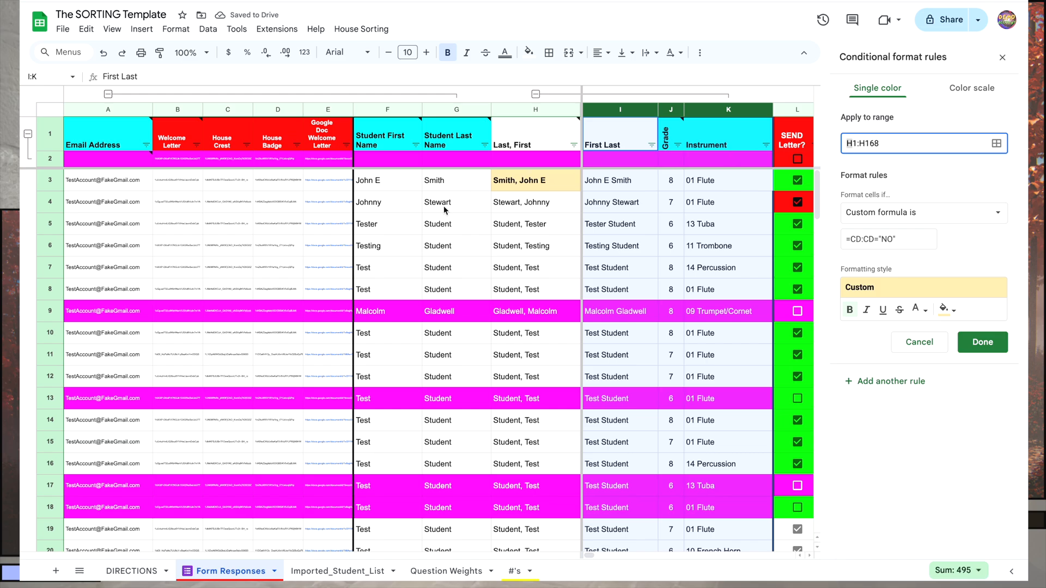
pyautogui.moveTo(384, 121)
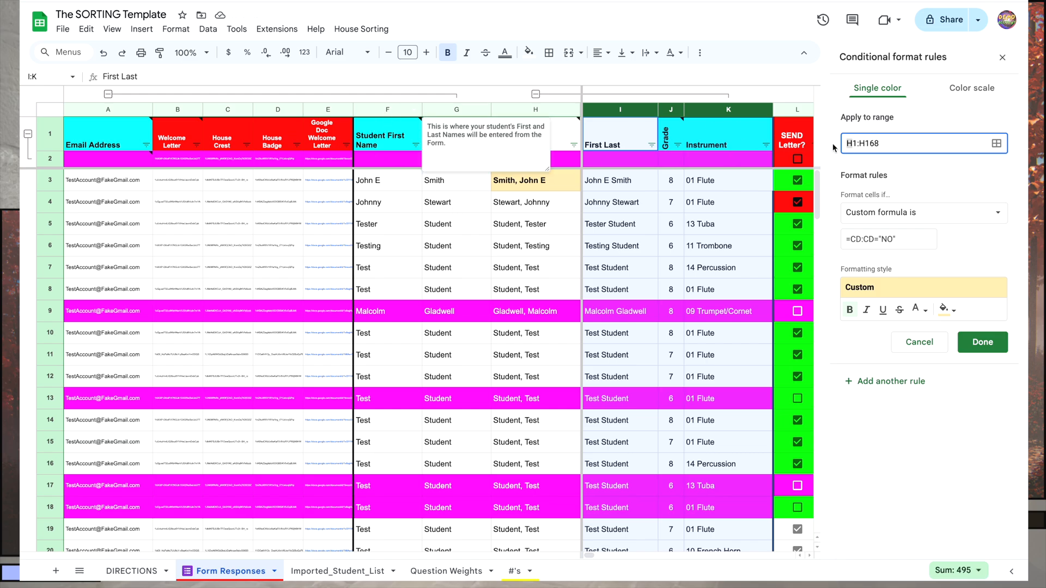
pyautogui.write('F')
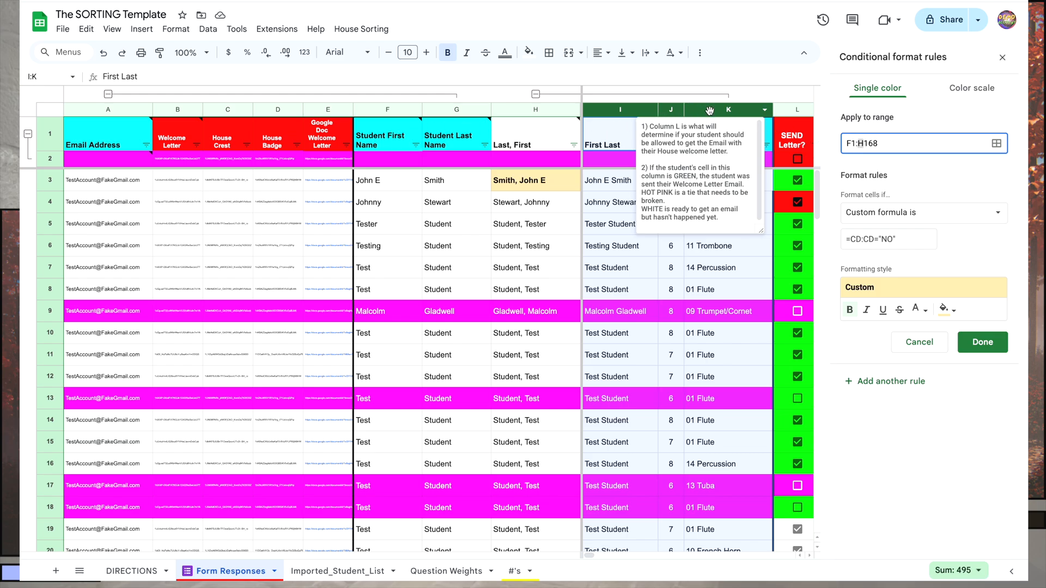
pyautogui.write('K')
# - Make the column references absolute so the rule formula reads =$CD:$CD="NO", and save the rule
pyautogui.click(900, 240)
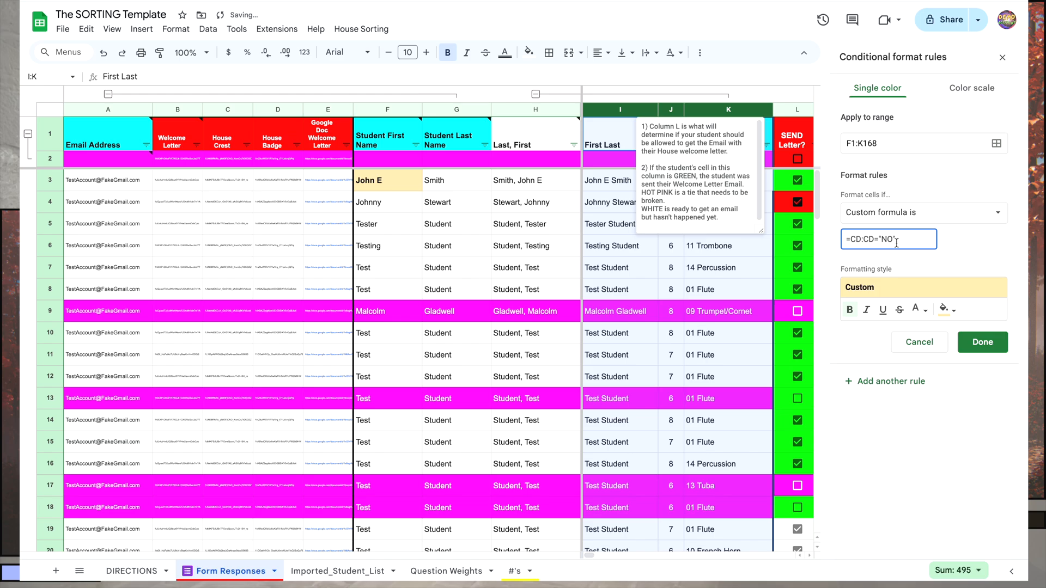
pyautogui.click(851, 240)
pyautogui.write('$CD:$')
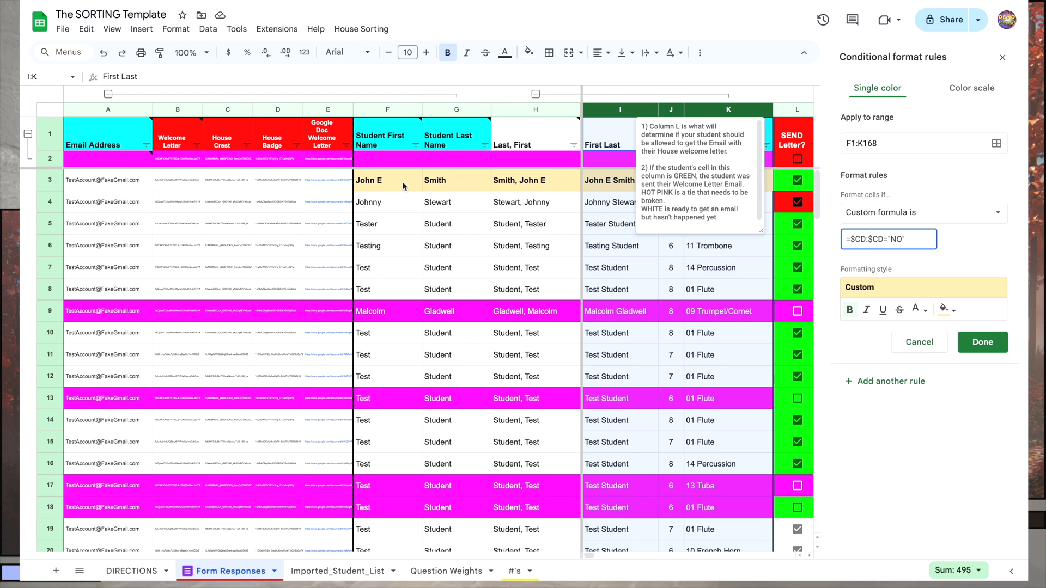
pyautogui.click(989, 351)
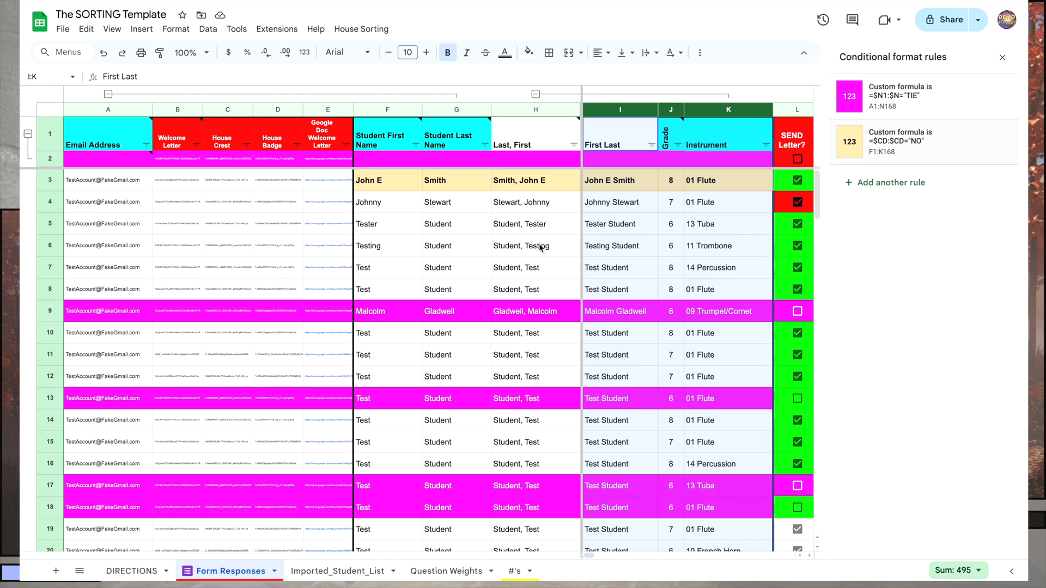
# - Collapse columns B:G and compare the highlighting of the names in rows 3 and 9 with their check results in column CD
pyautogui.hscroll(2, 540, 248)
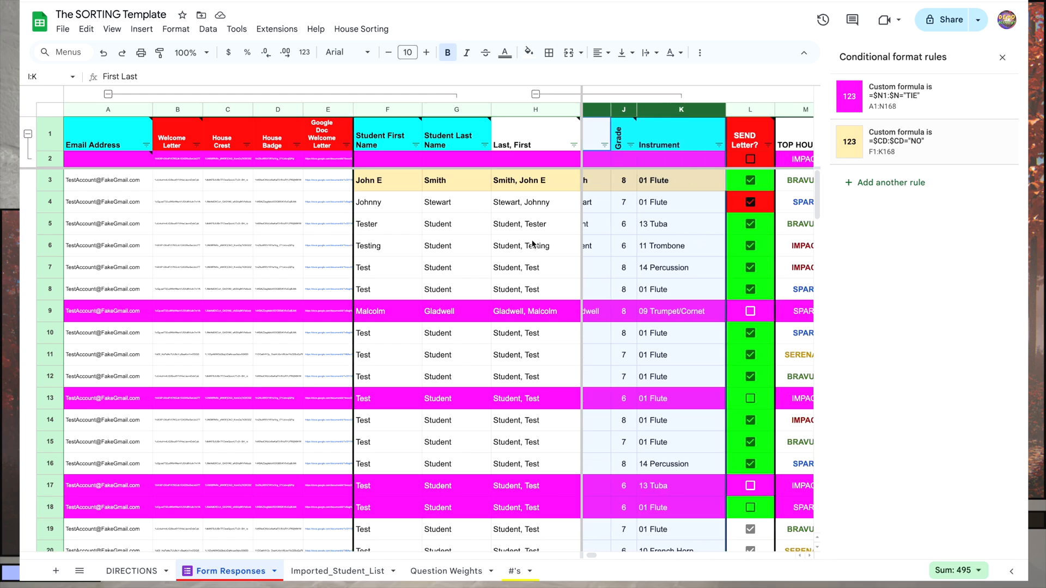
pyautogui.click(293, 93)
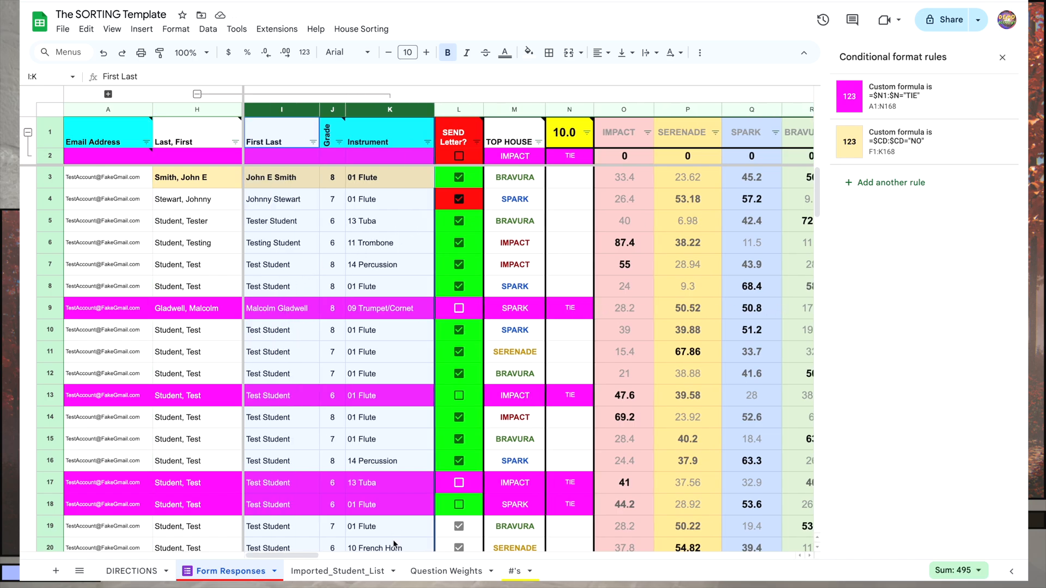
pyautogui.moveTo(320, 556); pyautogui.dragTo(716, 548)
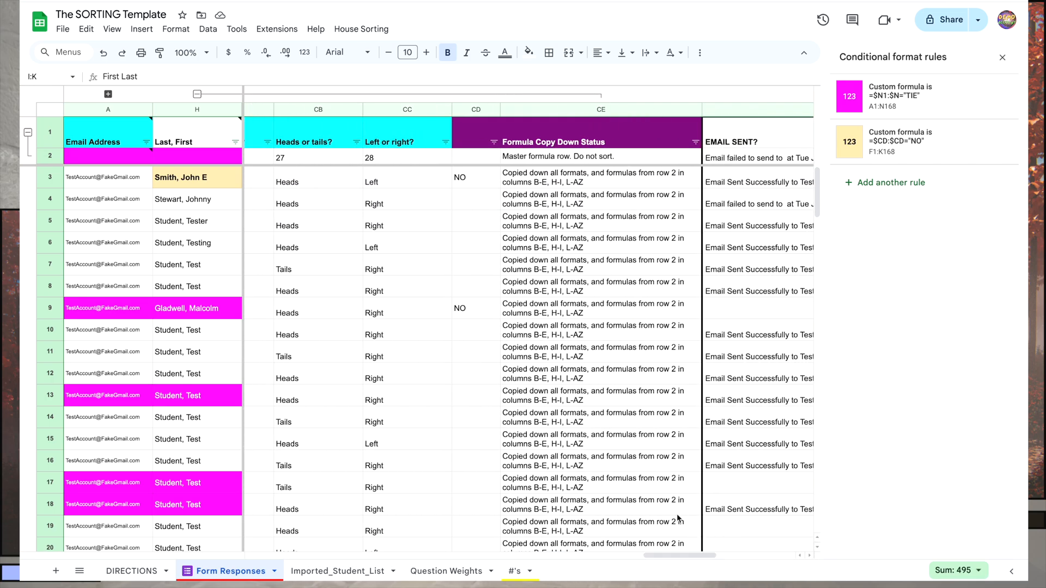
pyautogui.click(467, 308)
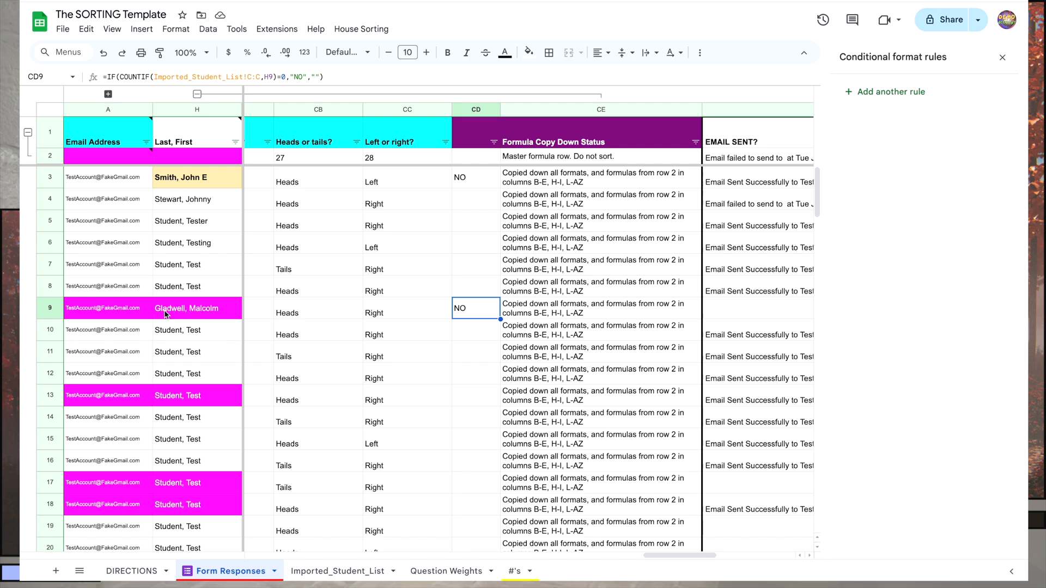
pyautogui.click(195, 179)
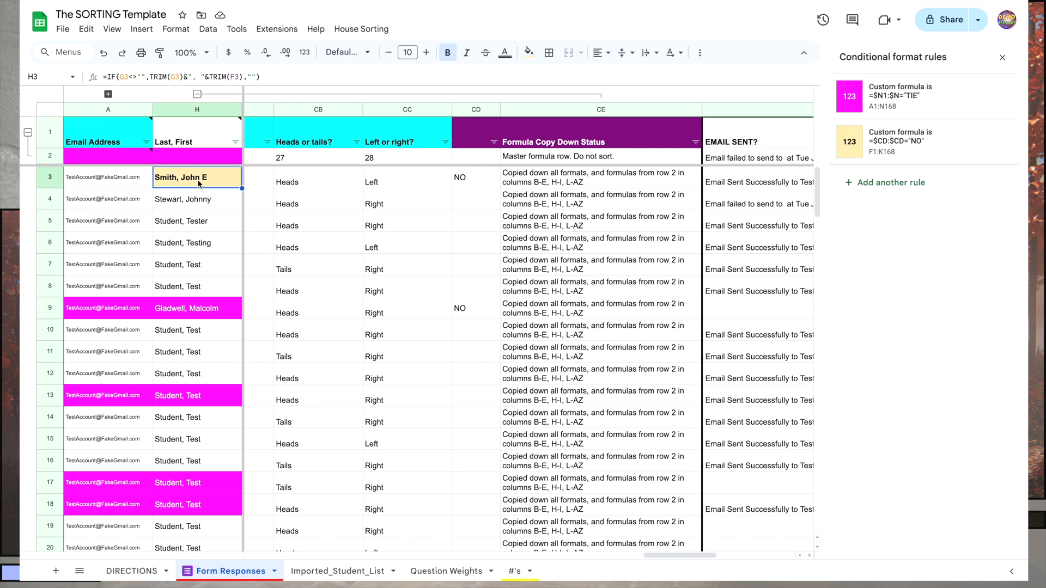
pyautogui.click(189, 315)
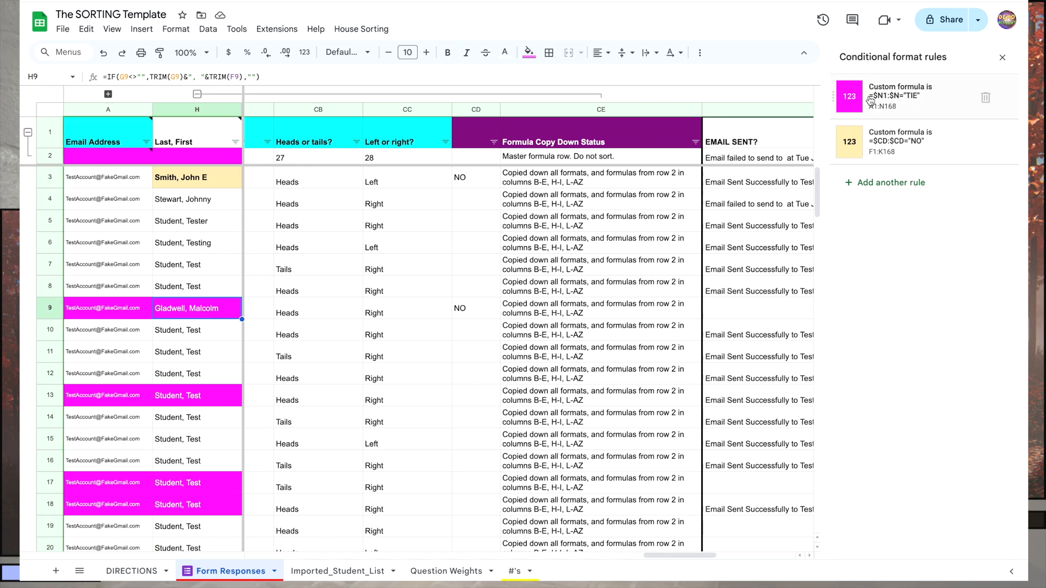
# - Move the =$CD:$CD="NO" rule above the =$N1:$N="TIE" rule and close the conditional format rules
pyautogui.moveTo(833, 142); pyautogui.dragTo(838, 97)
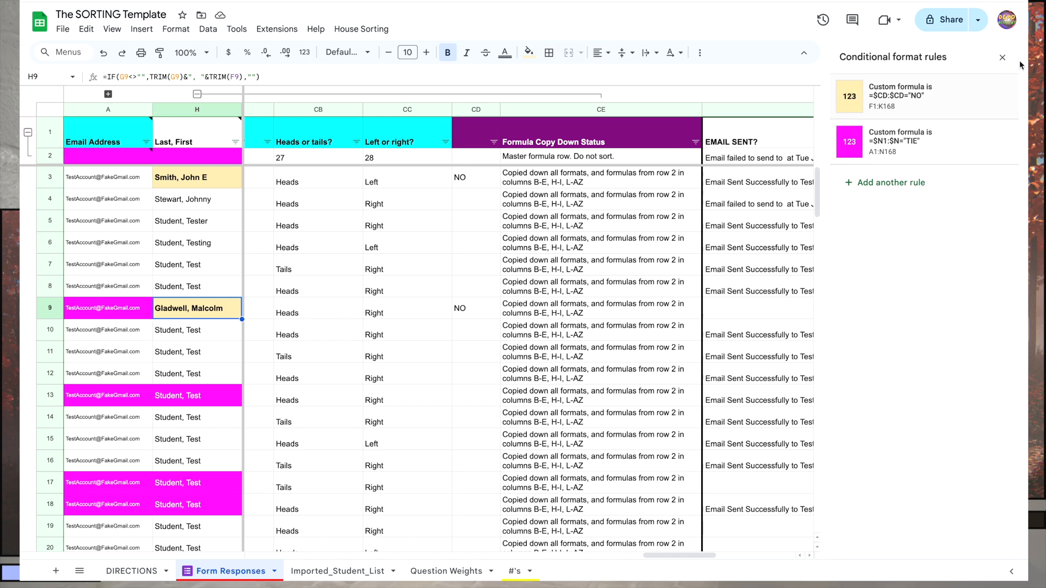
pyautogui.click(1003, 59)
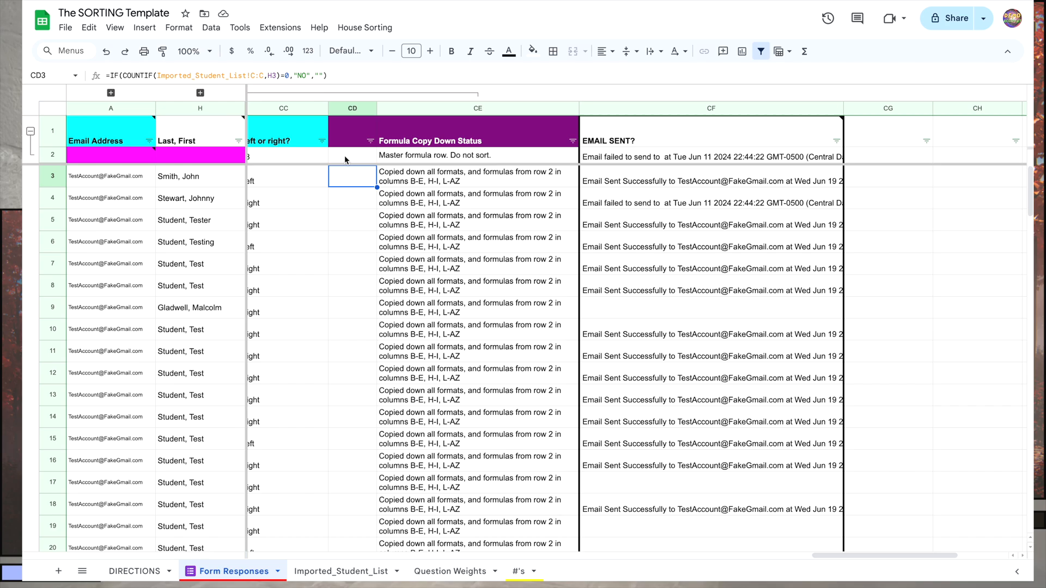
# - Save the Copy Down settings with formula row 2, so the check formula in CD2 is included, and close the settings
pyautogui.click(344, 155)
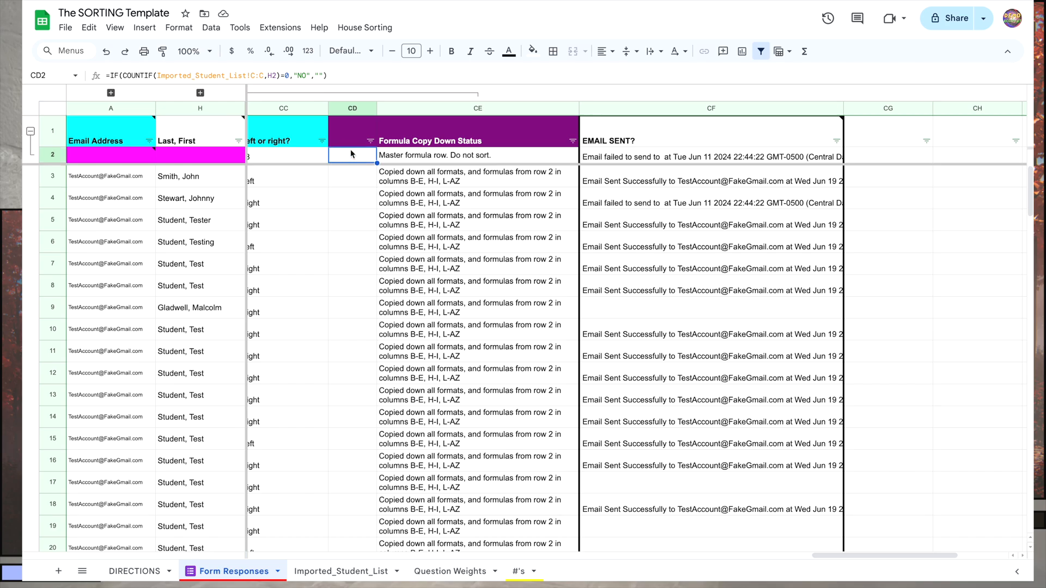
pyautogui.click(277, 30)
pyautogui.moveTo(306, 165)
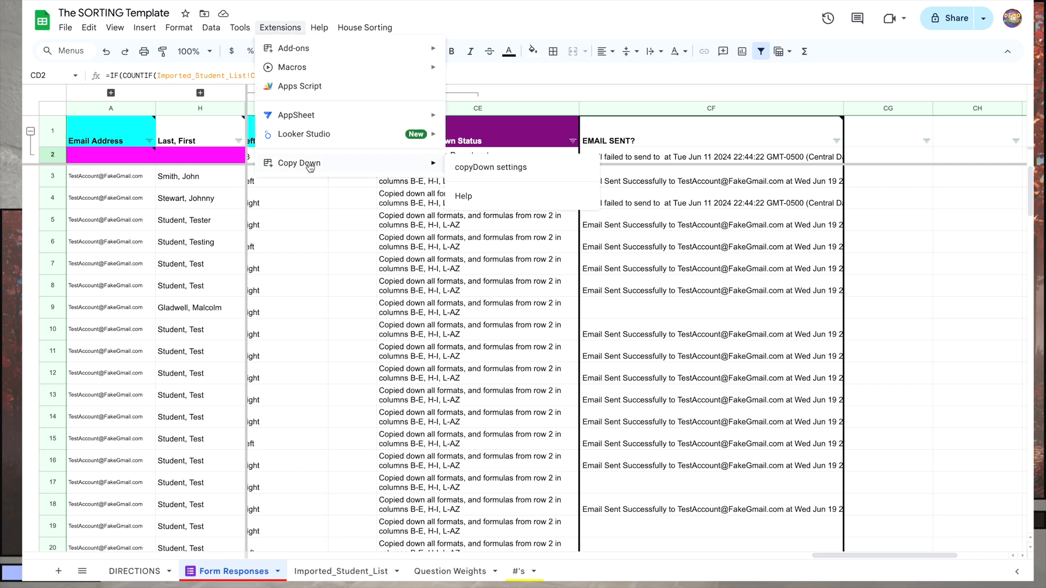
pyautogui.click(494, 169)
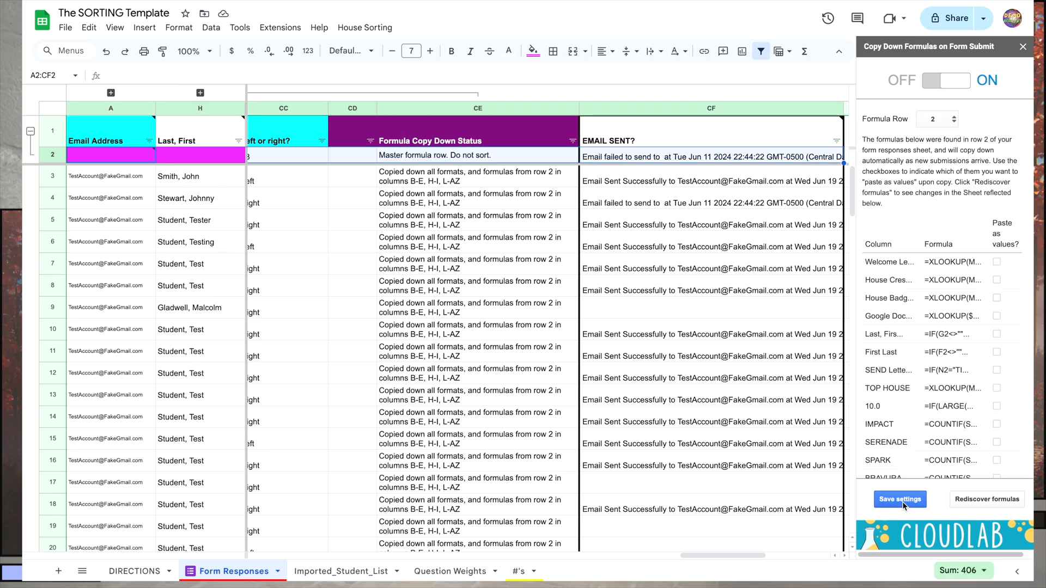
pyautogui.click(901, 501)
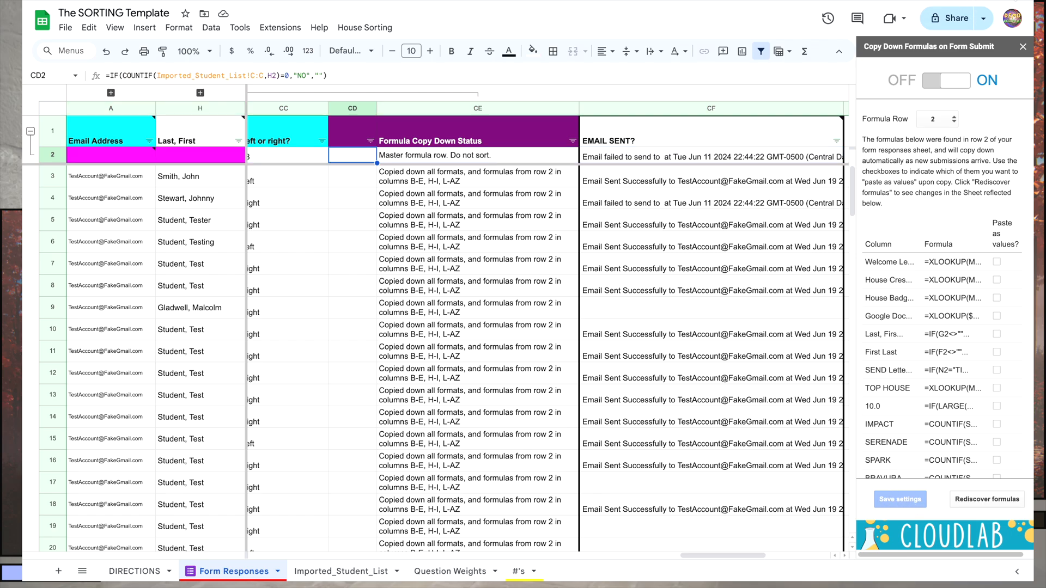
pyautogui.click(1022, 48)
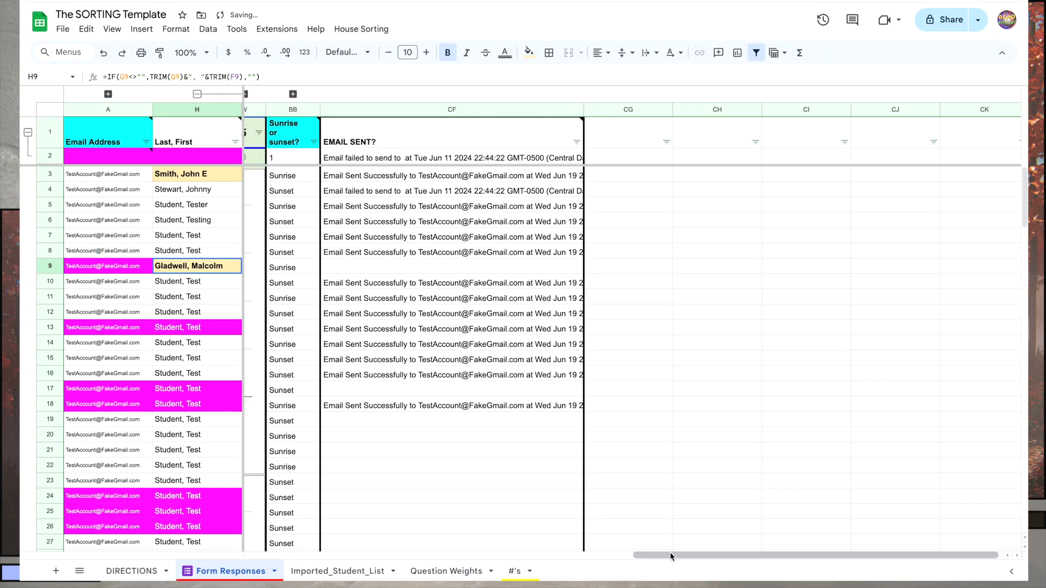
# - Collapse the master formula row 2 and expand columns B:G on the Form Responses sheet
pyautogui.moveTo(638, 556); pyautogui.dragTo(271, 572)
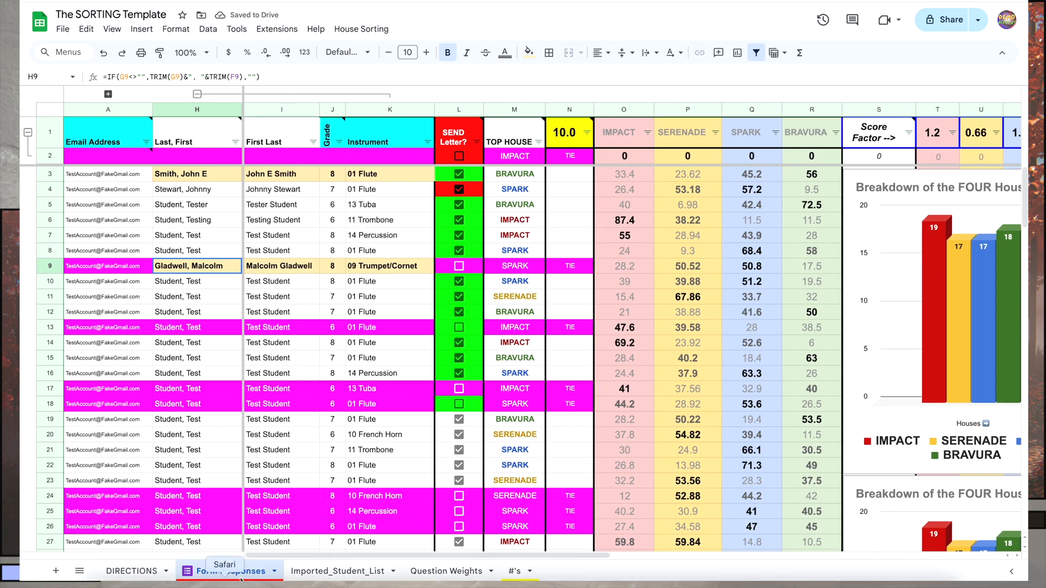
pyautogui.click(28, 134)
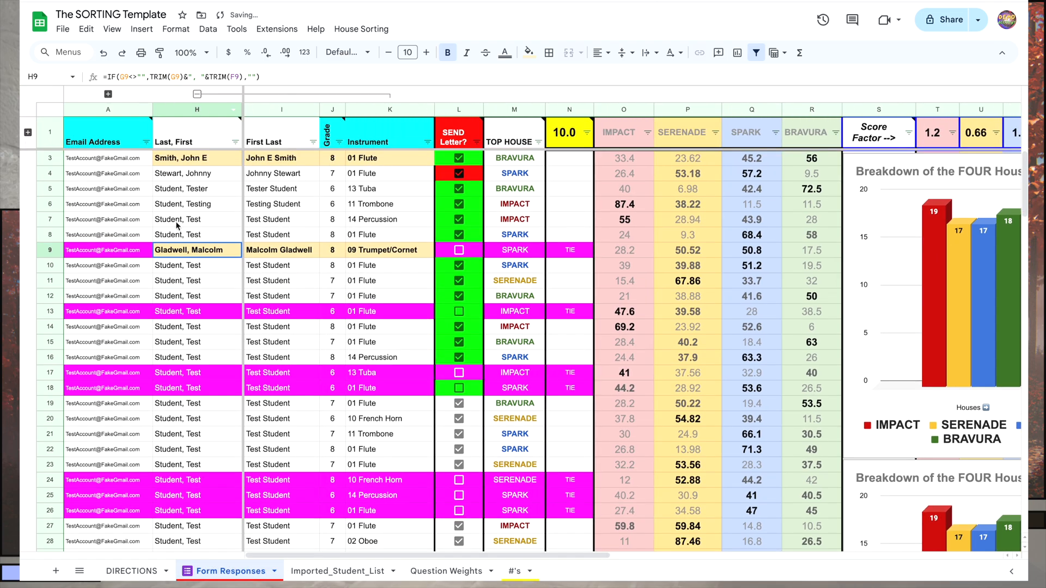
pyautogui.click(190, 160)
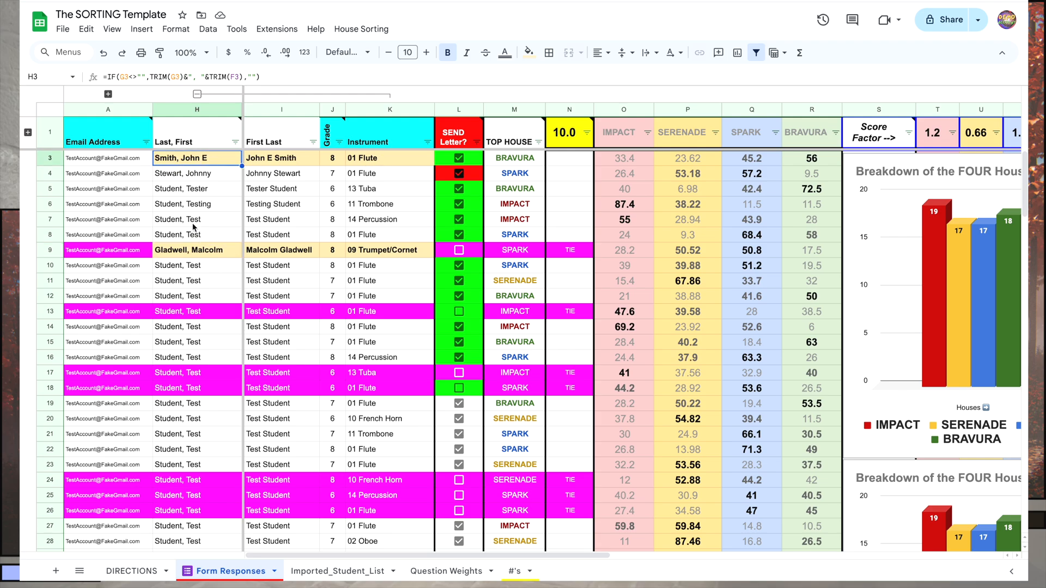
pyautogui.click(108, 94)
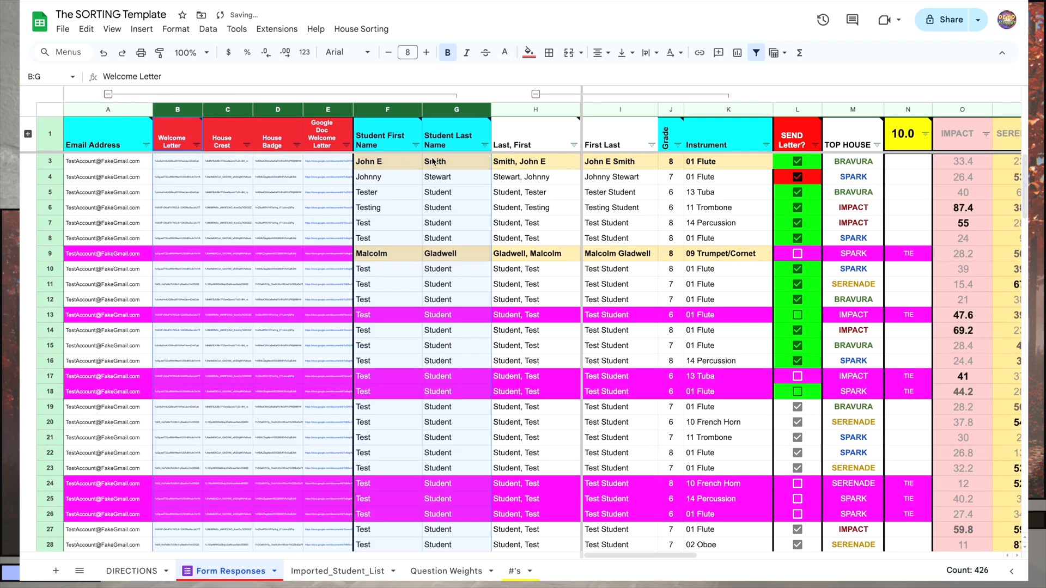
# - Remove the trailing initial from the student first name in F3
pyautogui.click(397, 163)
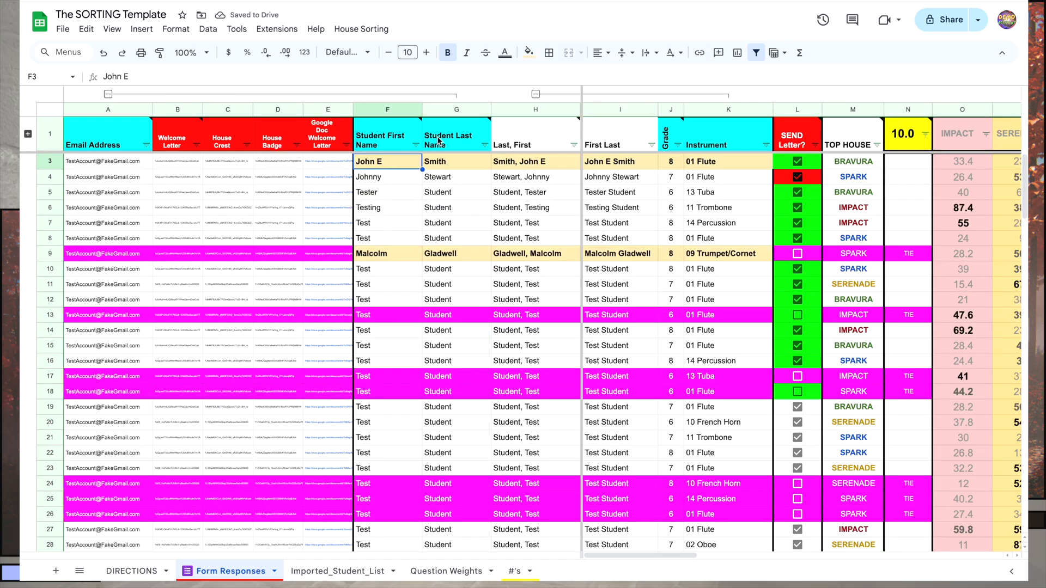
pyautogui.doubleClick(394, 166)
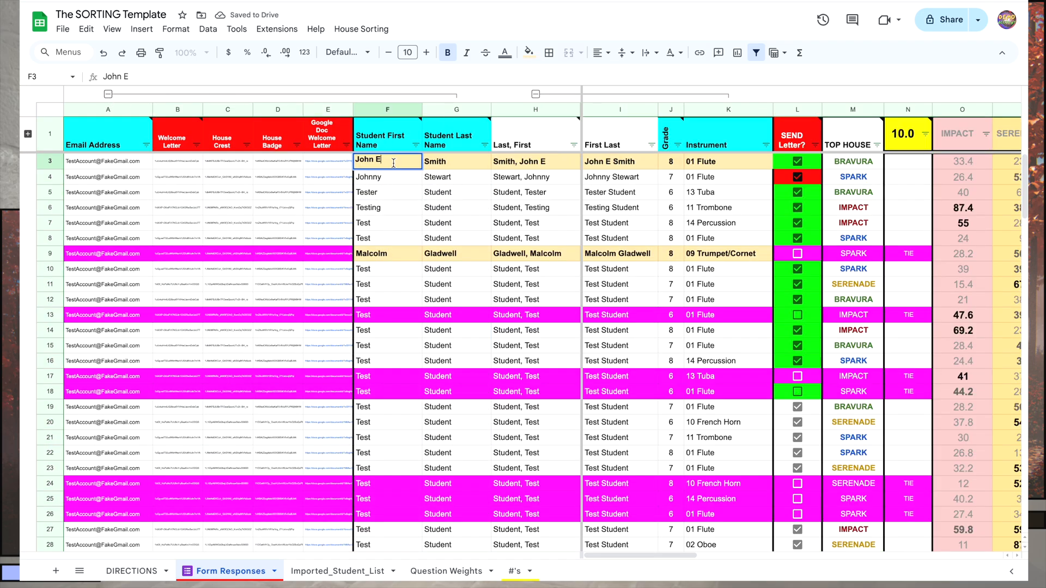
pyautogui.press('BackSpace')
pyautogui.press('BackSpace')
pyautogui.press('Return')
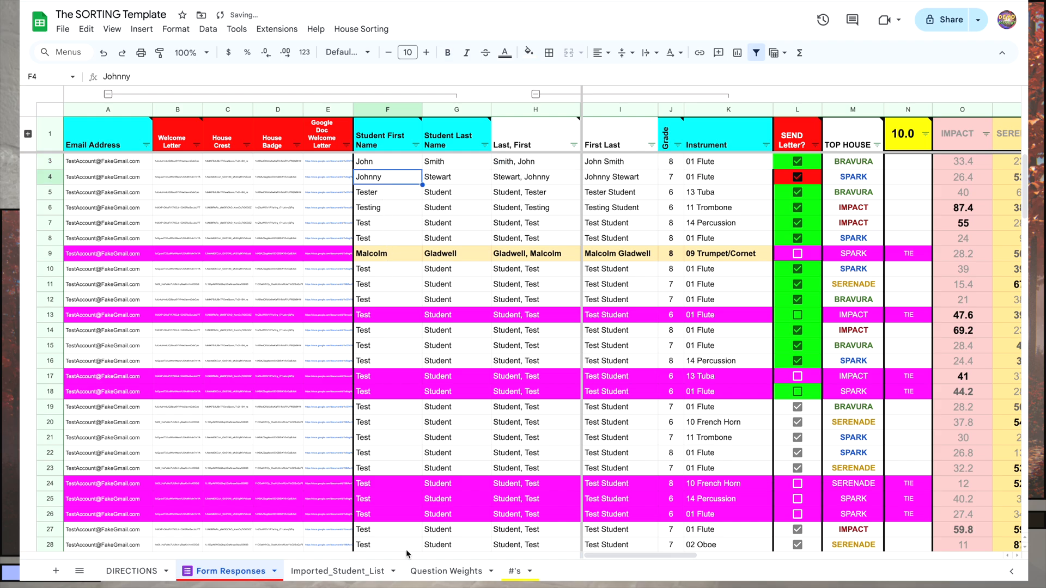
# - On the Imported_Student_List sheet, complete the shortened first name in C9 so it matches the full name in column D
pyautogui.click(354, 572)
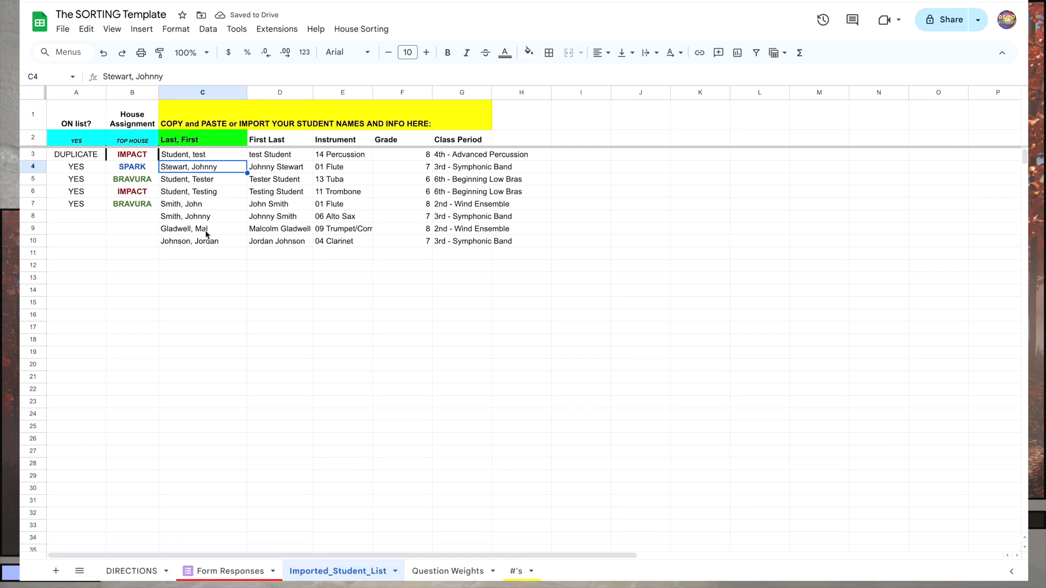
pyautogui.doubleClick(221, 232)
pyautogui.write('cp')
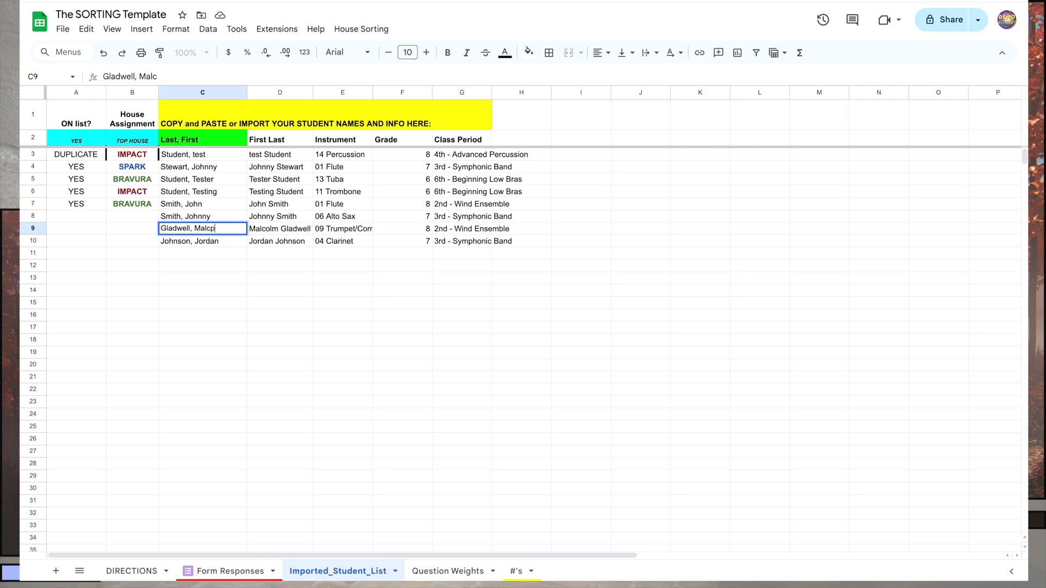
pyautogui.press('BackSpace')
pyautogui.write('olm')
pyautogui.press('Return')
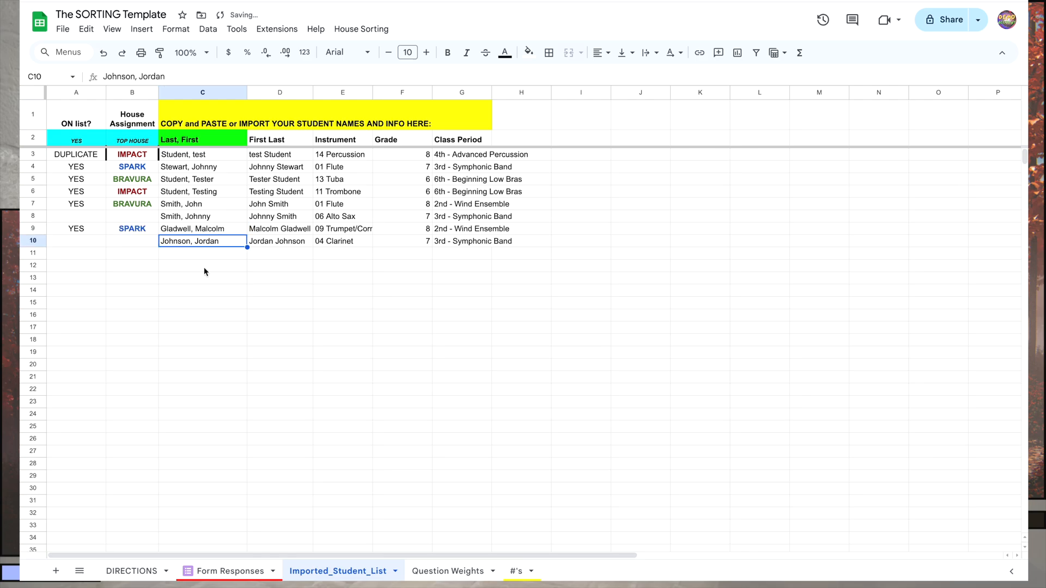
# - Return to the Form Responses sheet, check the highlighting in row 9 and collapse columns B:G
pyautogui.click(188, 570)
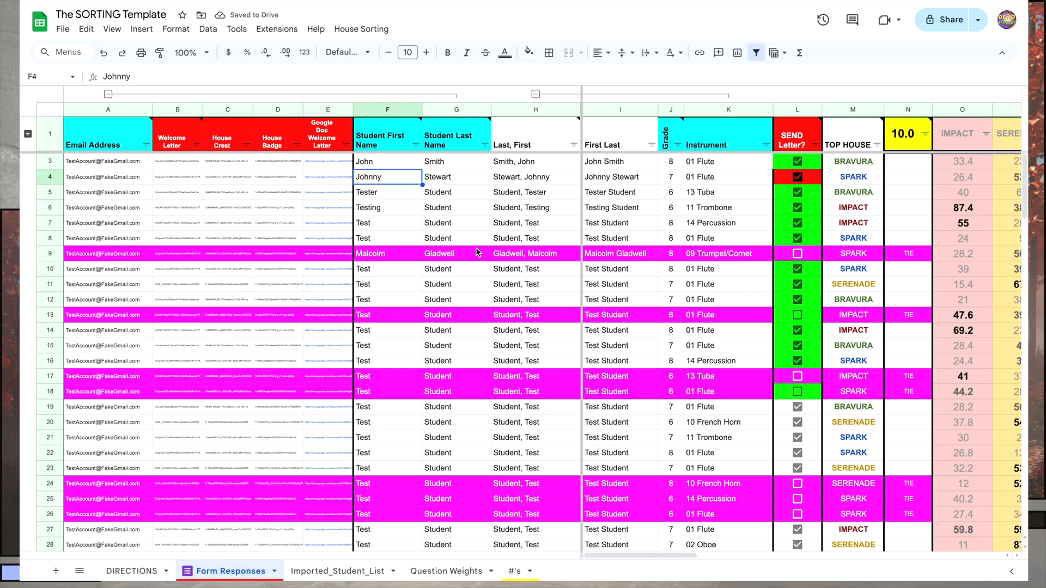
pyautogui.click(476, 252)
pyautogui.click(108, 94)
pyautogui.click(528, 255)
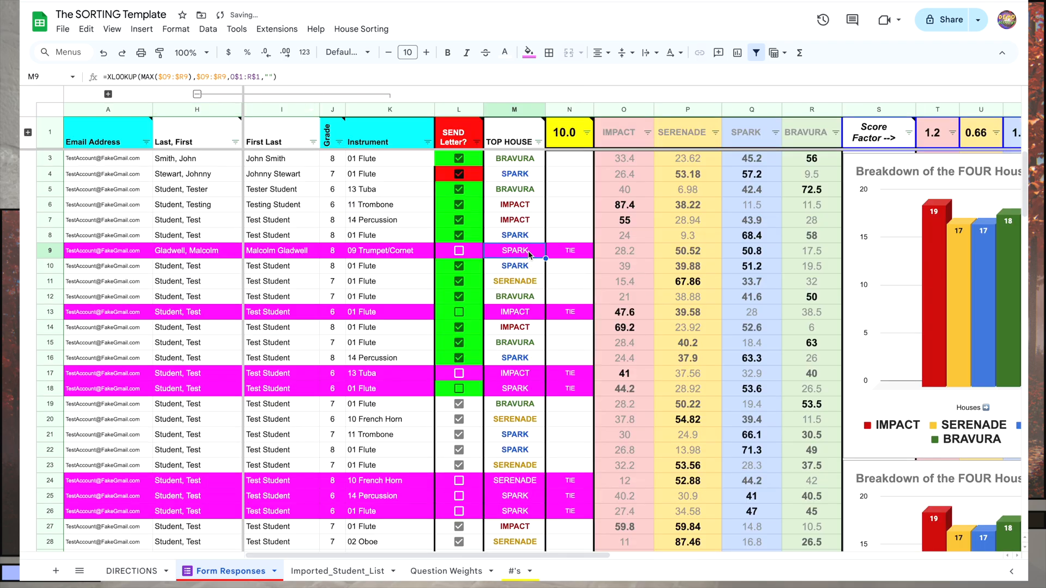
# - Clear the TIE flags in N9, N13, N17 and N18, and set the top house in M17 to BRAVURA
pyautogui.click(571, 257)
pyautogui.press('Delete')
pyautogui.click(570, 311)
pyautogui.press('Delete')
pyautogui.click(570, 374)
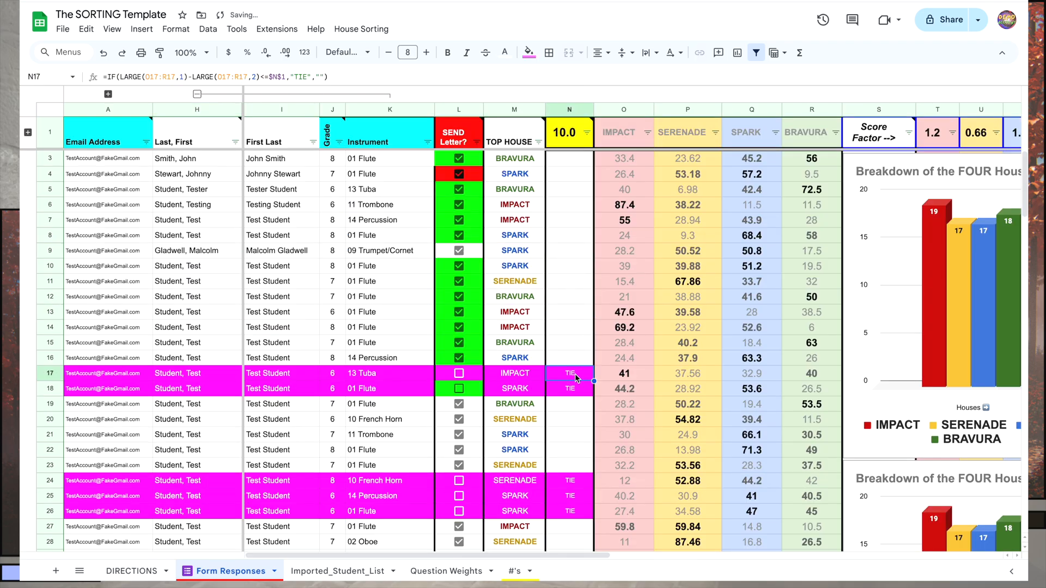
pyautogui.press('Delete')
pyautogui.click(571, 389)
pyautogui.press('Delete')
pyautogui.press('Left')
pyautogui.press('Up')
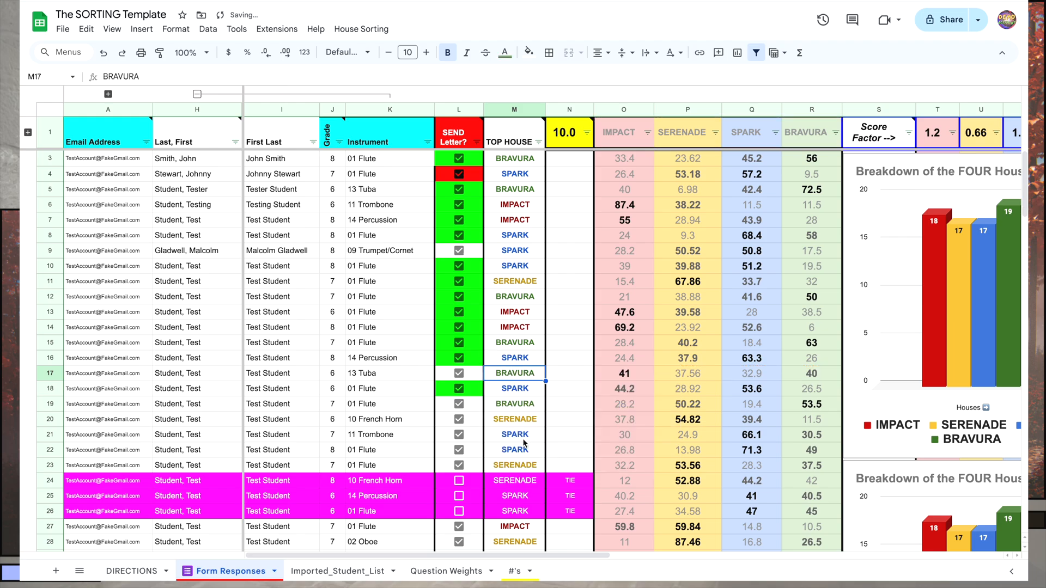
# - Clear the TIE flags in N24, N25, N26, N30 and N34
pyautogui.scroll(-2, 561, 429)
pyautogui.click(570, 374)
pyautogui.press('Delete')
pyautogui.click(570, 390)
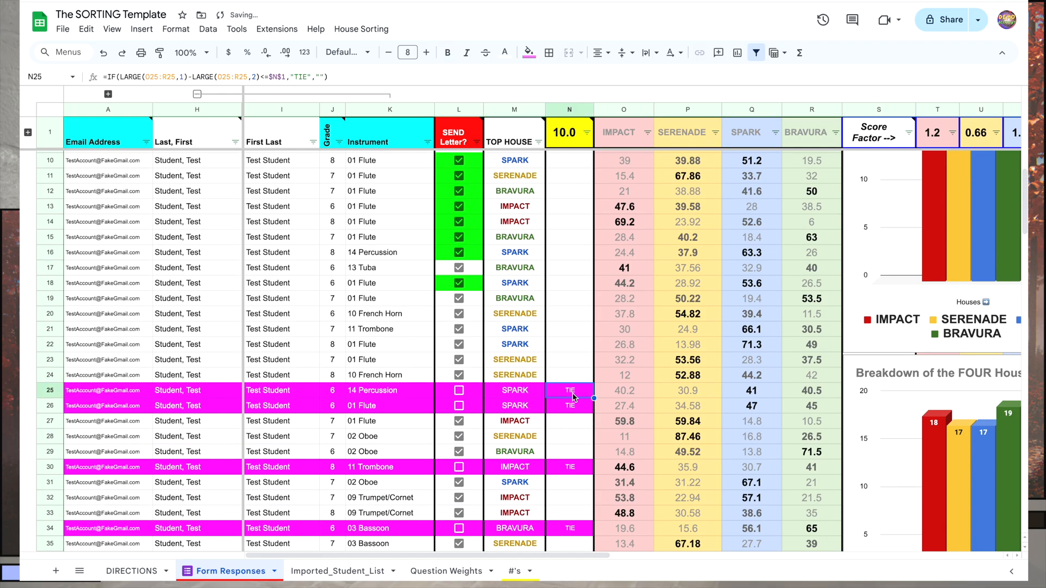
pyautogui.press('Delete')
pyautogui.press('Down')
pyautogui.press('Delete')
pyautogui.click(570, 467)
pyautogui.press('Delete')
pyautogui.scroll(-1, 572, 504)
pyautogui.click(572, 502)
pyautogui.press('Delete')
# - Clear the TIE flags in N36, N37, N43 and the other tied rows above row 51
pyautogui.scroll(-3, 572, 503)
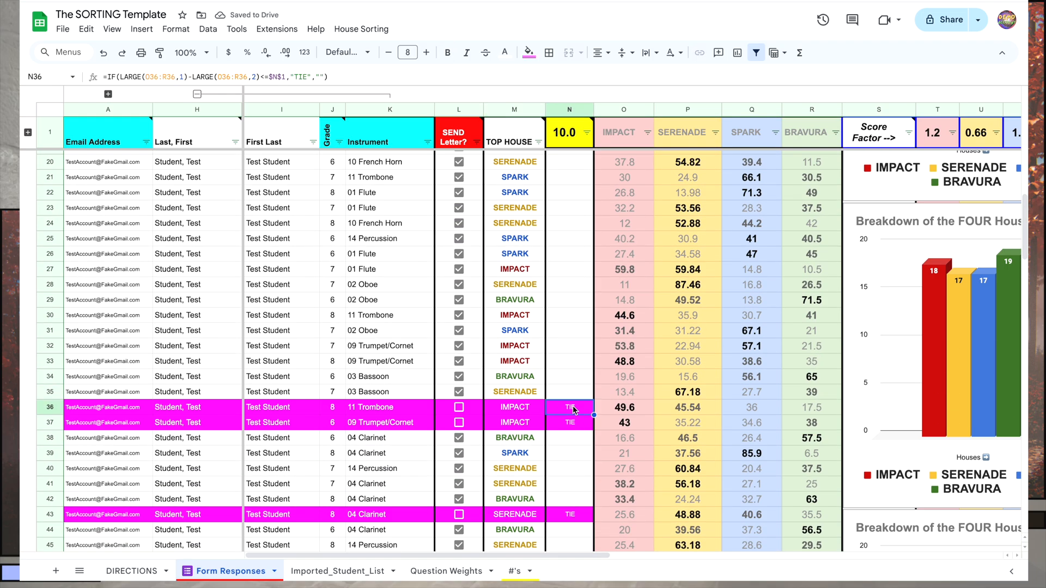
pyautogui.click(571, 366)
pyautogui.press('Delete')
pyautogui.press('Down')
pyautogui.press('Delete')
pyautogui.click(569, 473)
pyautogui.scroll(-3, 566, 463)
pyautogui.click(569, 423)
pyautogui.press('Delete')
pyautogui.click(566, 453)
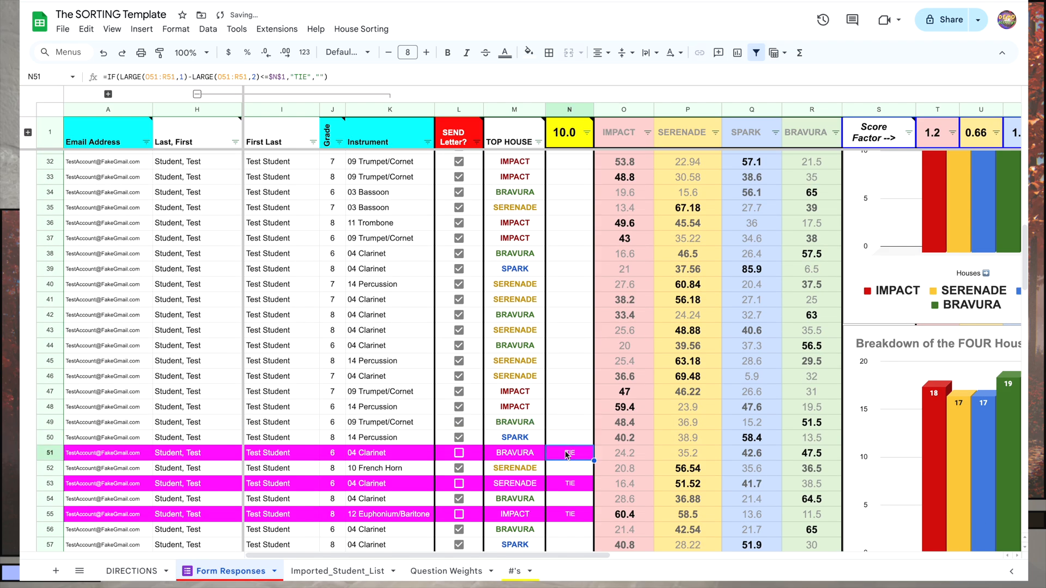
# - Set the top house in M51 to SPARK and clear the TIE flags in N51 and N53
pyautogui.scroll(5, 566, 453)
pyautogui.scroll(-5, 566, 449)
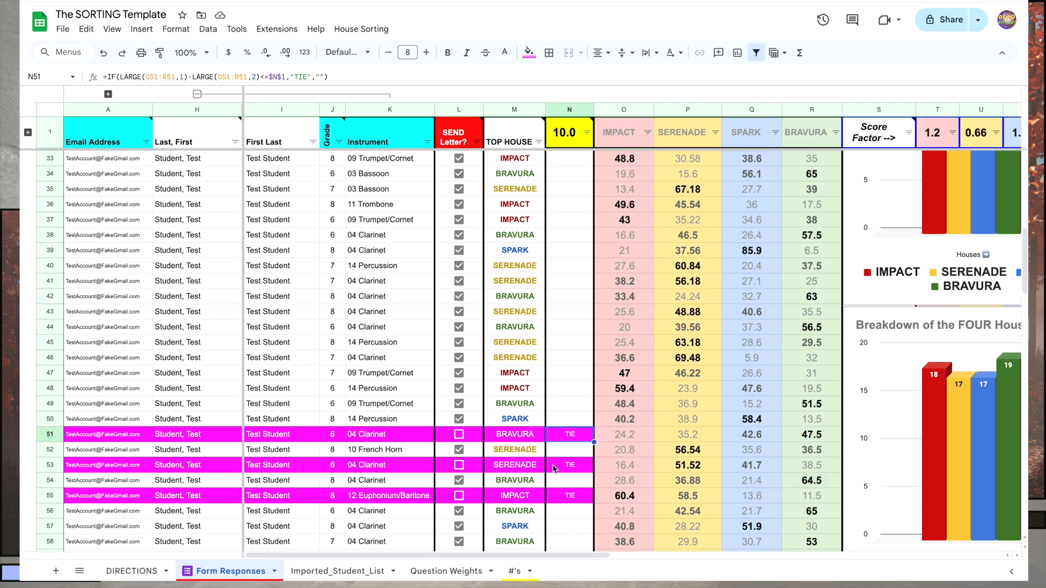
pyautogui.press('Delete')
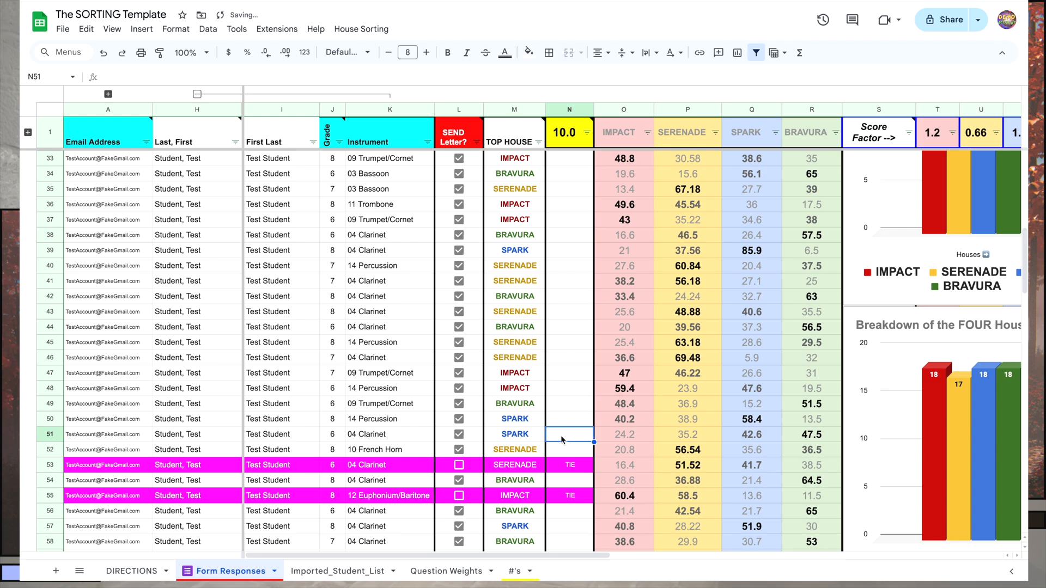
pyautogui.click(570, 464)
pyautogui.press('Delete')
# - Check the 12 Euphonium/Baritone counts for IMPACT and SERENADE on the #'s sheet and return to Form Responses
pyautogui.click(577, 495)
pyautogui.click(513, 571)
pyautogui.click(213, 341)
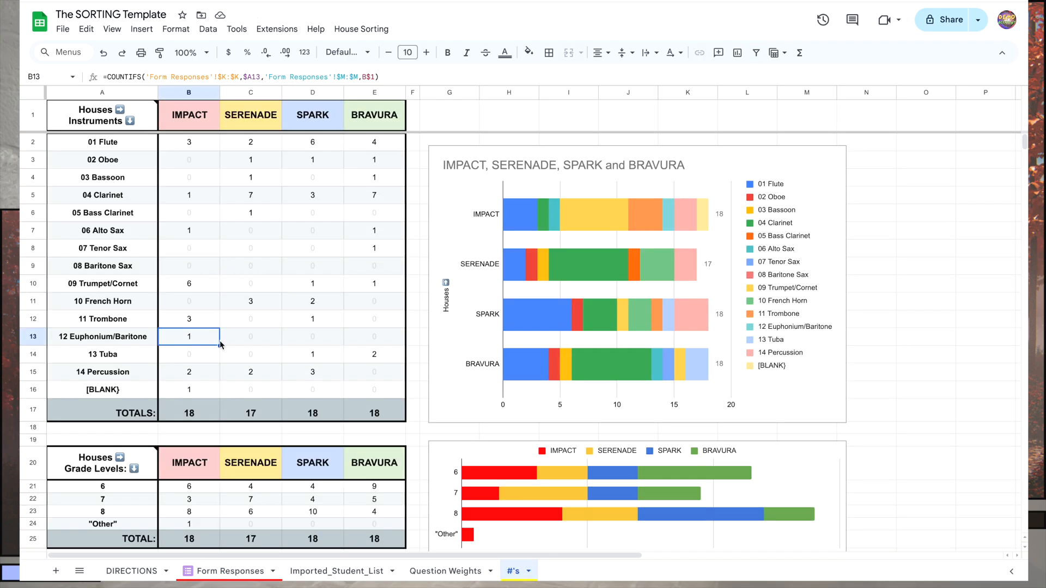
pyautogui.click(259, 342)
pyautogui.click(242, 569)
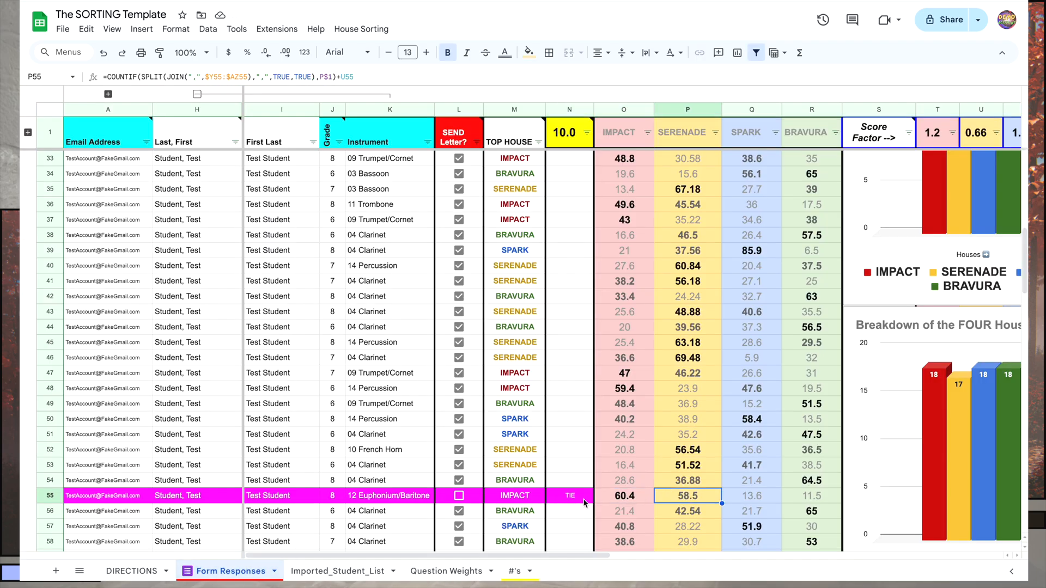
pyautogui.scroll(-3, 573, 358)
pyautogui.press('Delete')
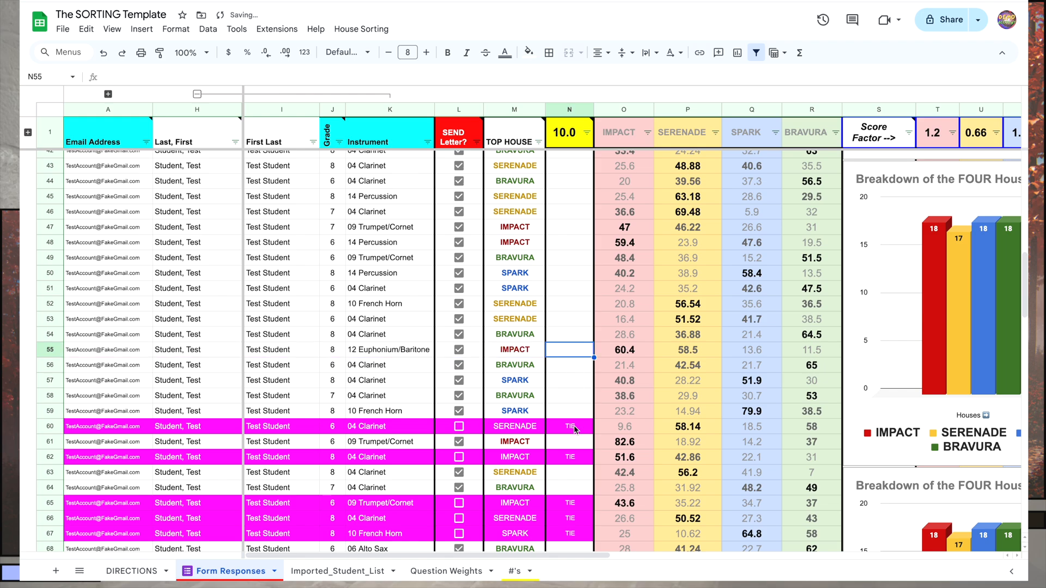
pyautogui.click(570, 426)
pyautogui.click(513, 571)
pyautogui.click(222, 572)
pyautogui.hotkey('ctrl', 'z')
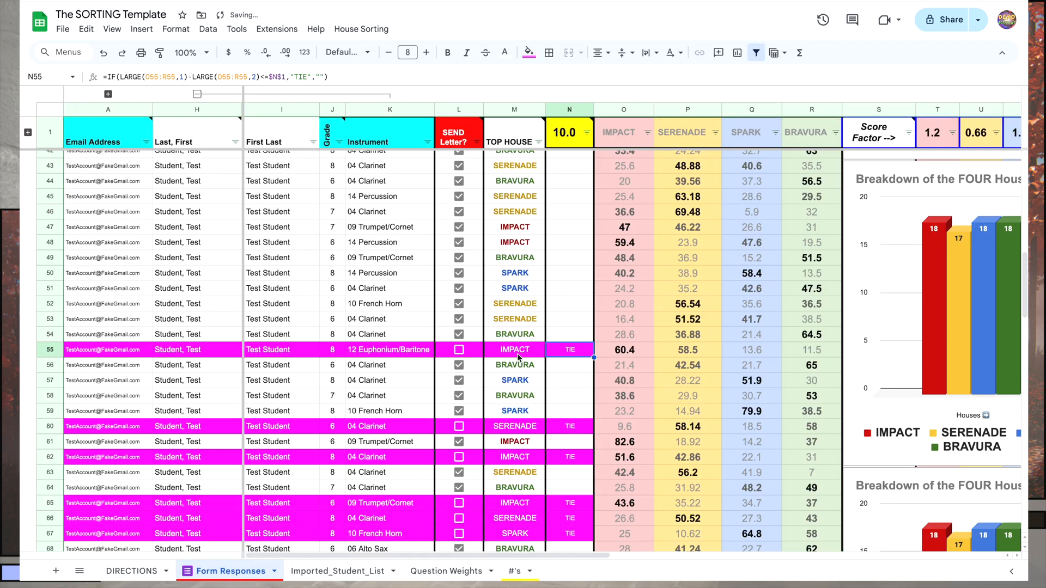
# - Set the top house in M55 to SERENADE and clear the TIE flags in N55 and N60
pyautogui.click(514, 350)
pyautogui.write('SERENADE')
pyautogui.click(572, 354)
pyautogui.press('Delete')
pyautogui.click(515, 427)
pyautogui.click(577, 428)
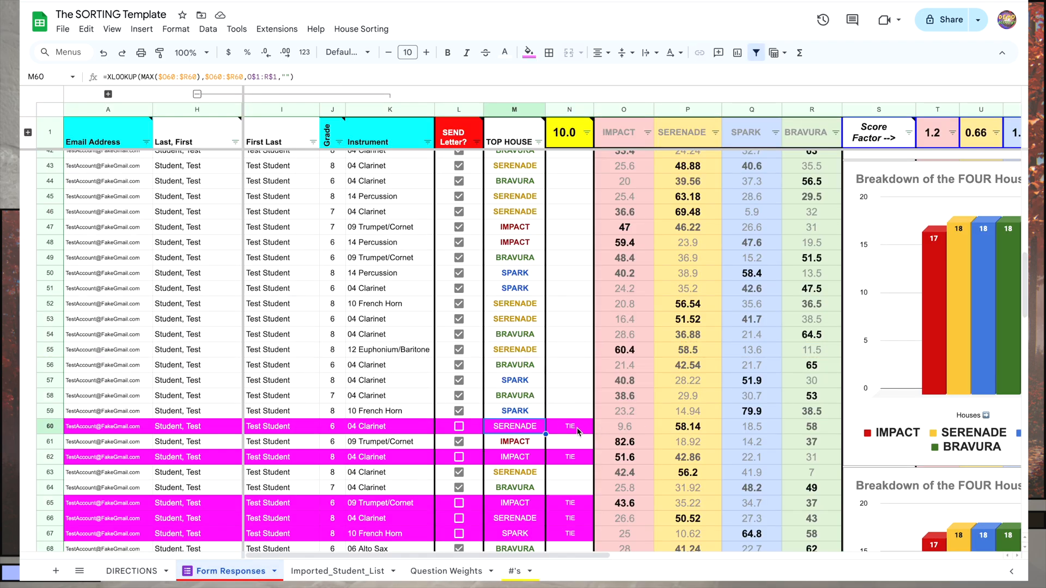
pyautogui.press('Delete')
# - Review the house counts on the #'s sheet and clear the TIE flags in N62, N65, N66 and N67 on Form Responses
pyautogui.click(514, 571)
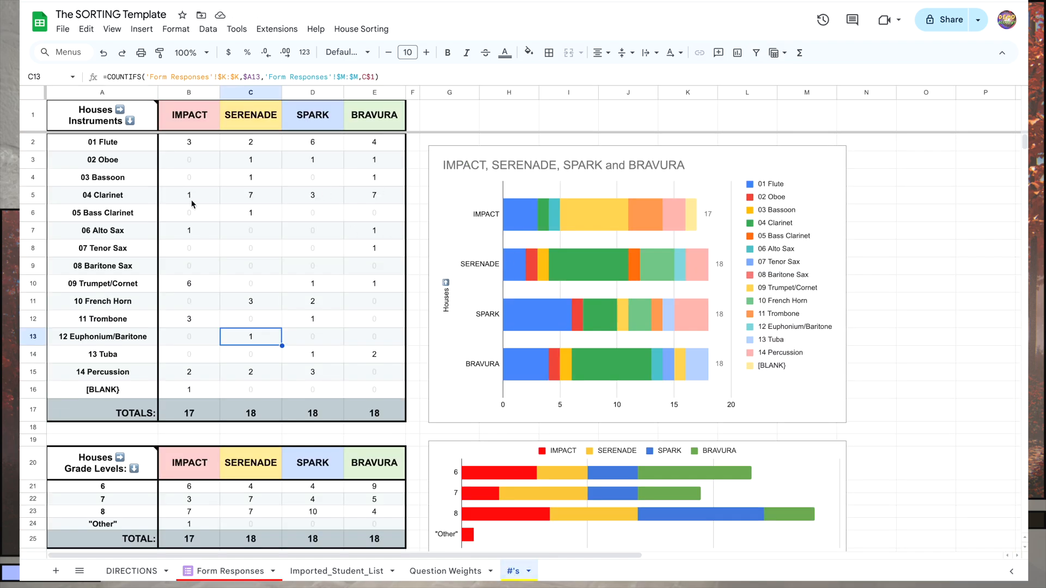
pyautogui.click(228, 571)
pyautogui.scroll(-1, 559, 446)
pyautogui.click(576, 478)
pyautogui.press('Delete')
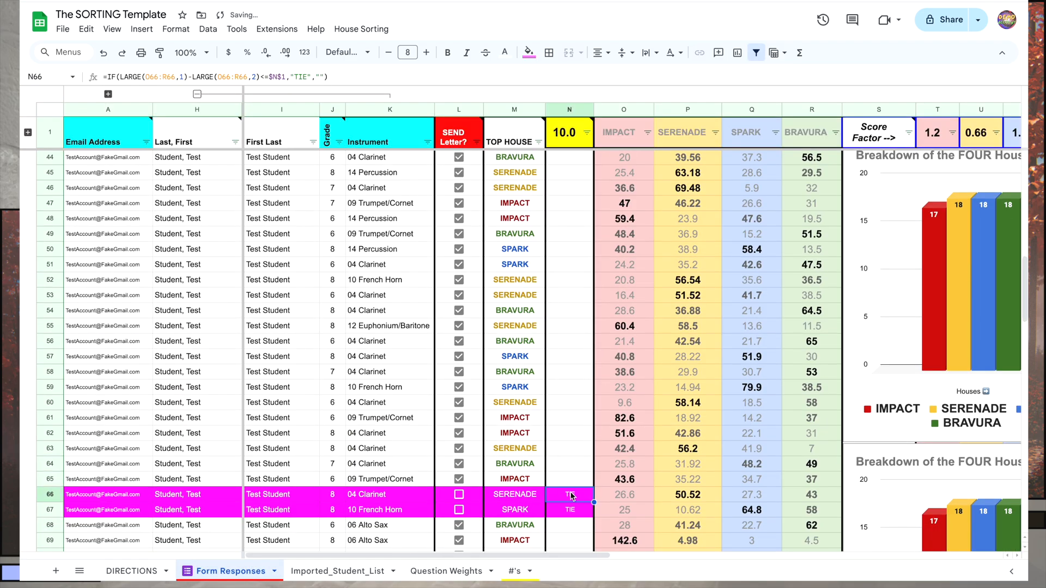
pyautogui.press('Down')
pyautogui.press('Delete')
pyautogui.press('Down')
pyautogui.press('Delete')
pyautogui.scroll(-1, 556, 449)
# - Collapse columns I:K on the Form Responses sheet
pyautogui.scroll(12, 566, 339)
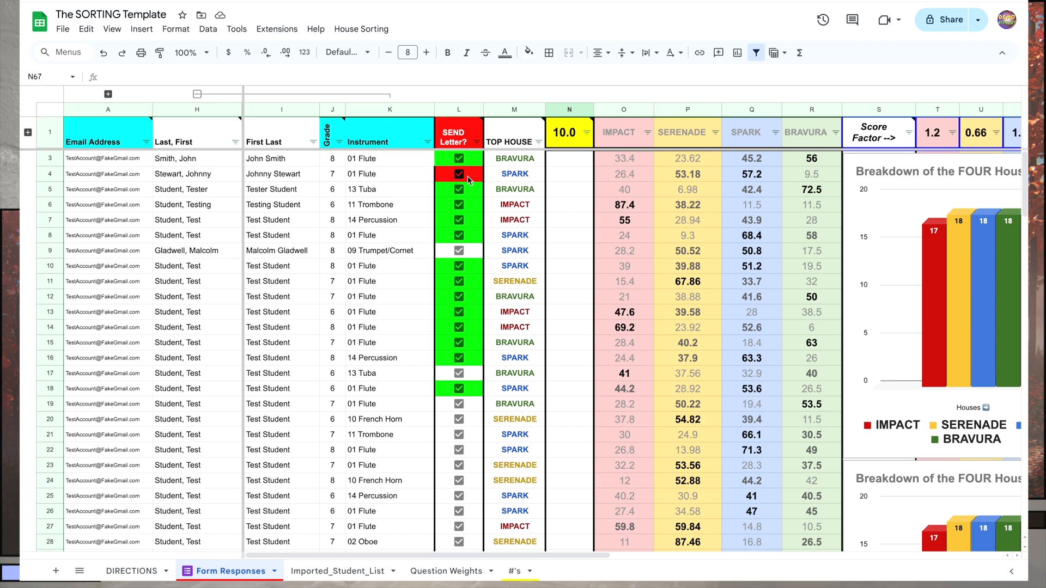
pyautogui.click(197, 94)
pyautogui.click(379, 174)
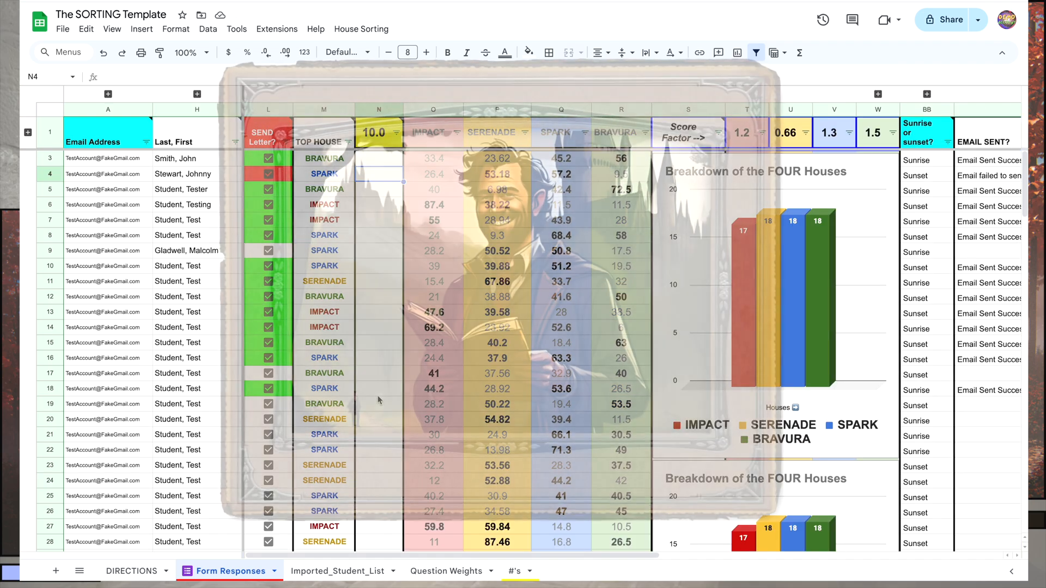